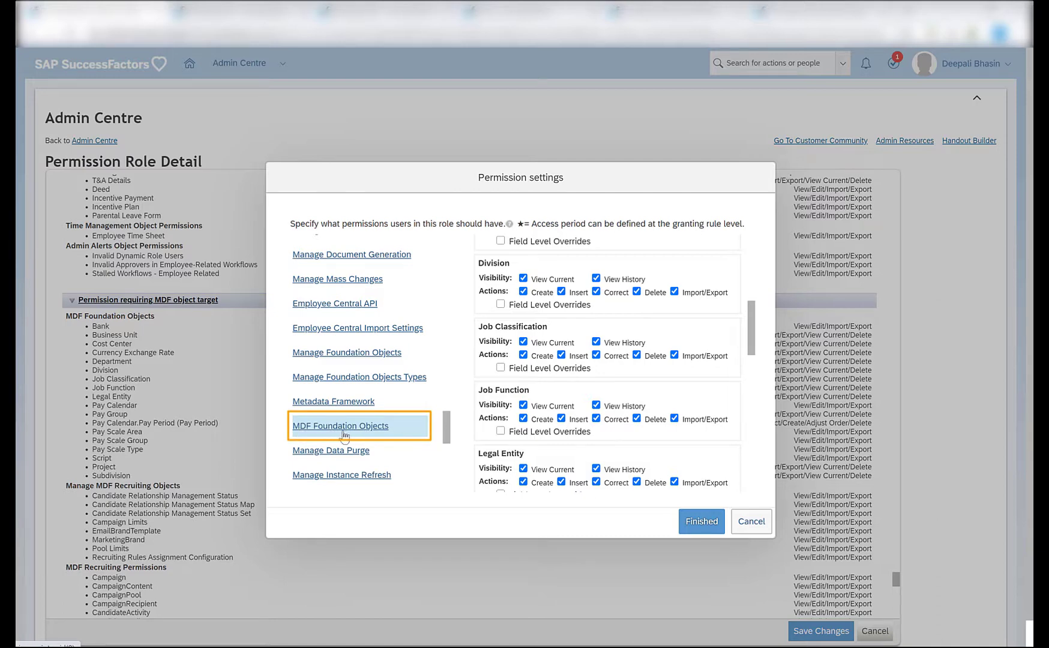
# - Review the view, action and import/export permissions granted for the MDF Foundation Objects, from Bank to Subdivision
pyautogui.scroll(1, 556, 309)
pyautogui.scroll(5, 555, 306)
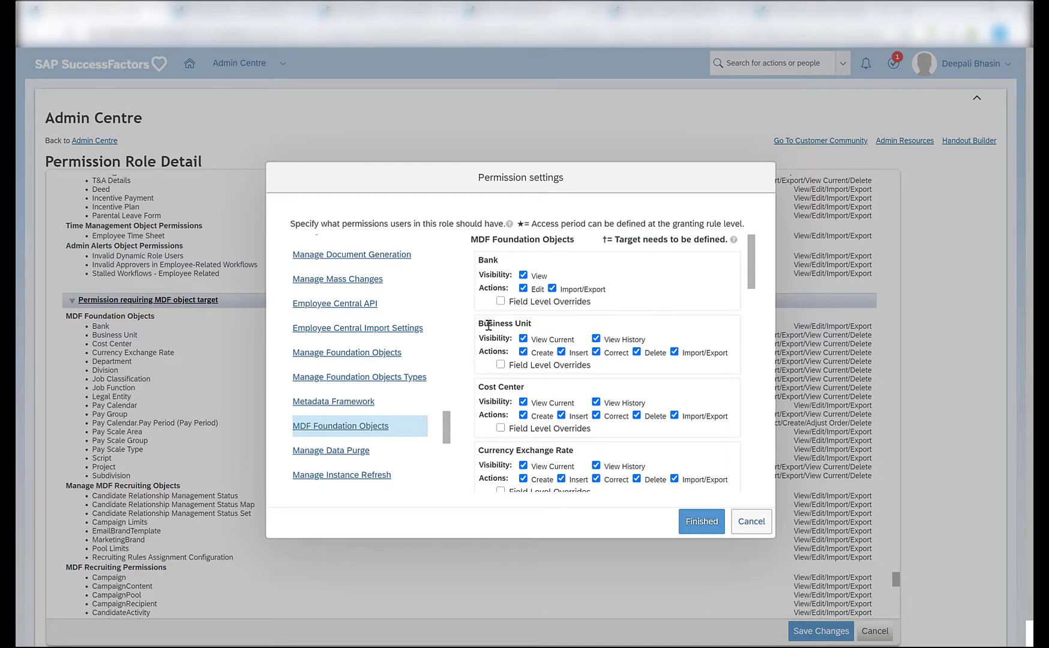
pyautogui.scroll(-1, 556, 380)
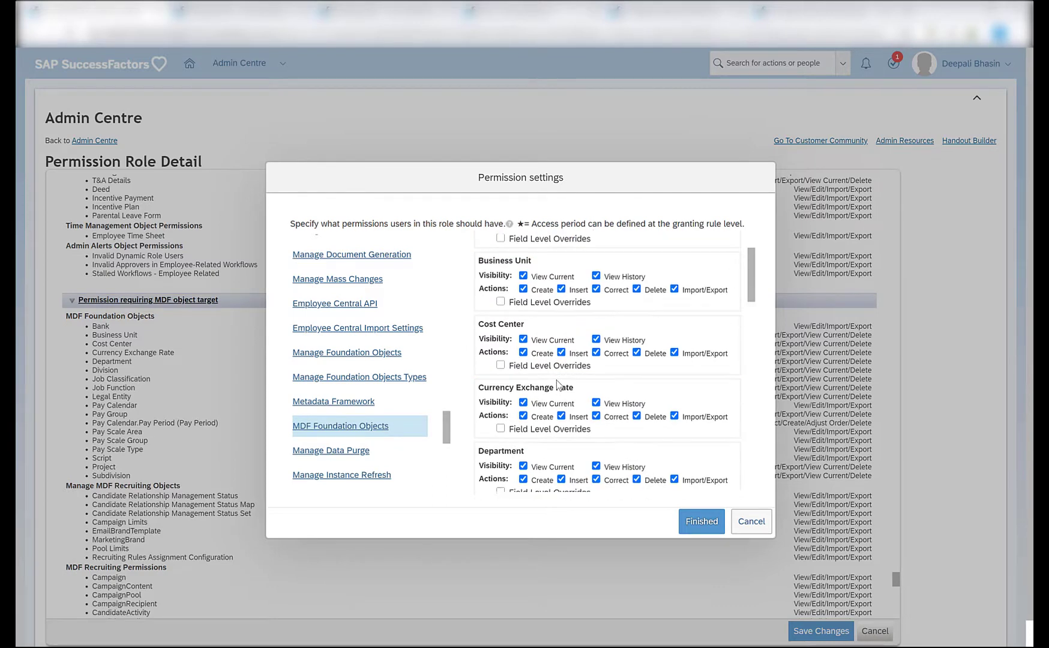
pyautogui.scroll(-3, 556, 380)
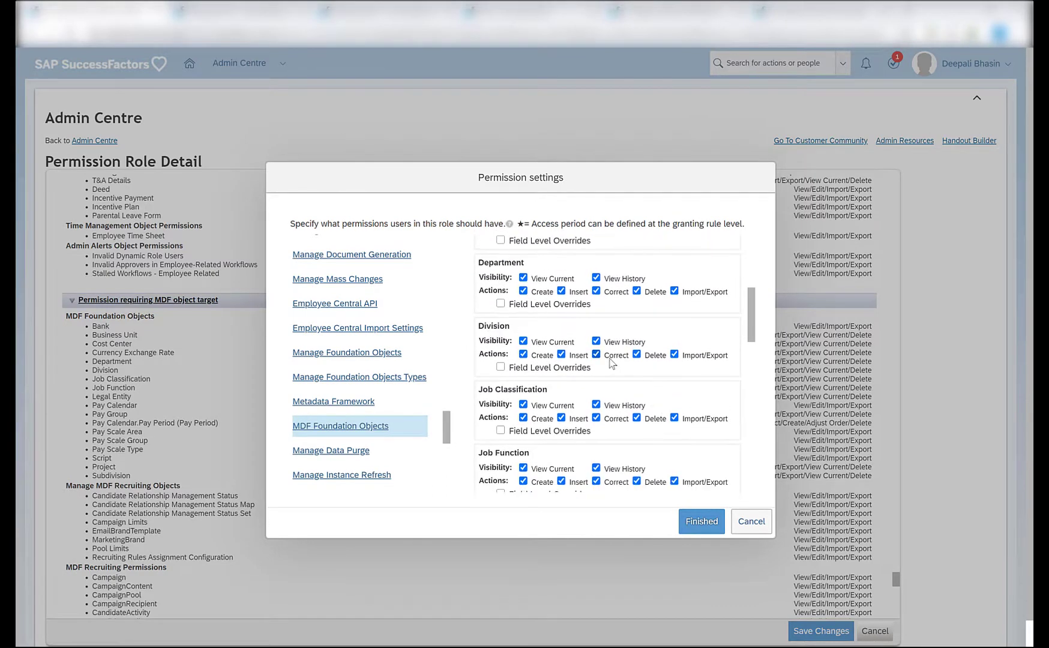
pyautogui.scroll(-10, 610, 362)
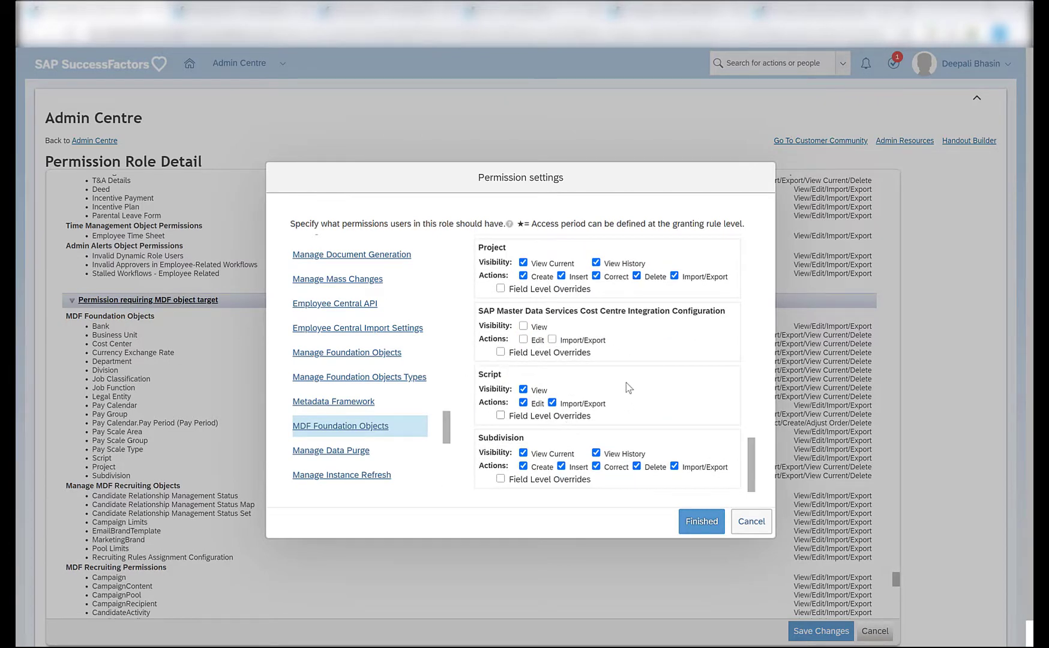
pyautogui.scroll(5, 628, 388)
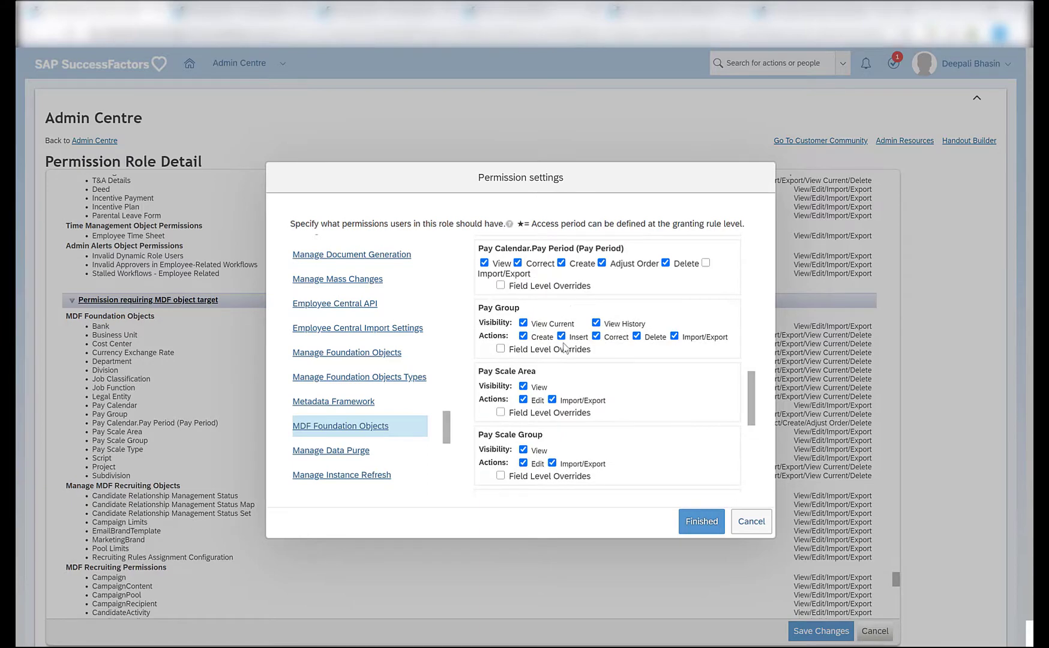
# - Switch to the Manage Data page and start creating a new Legal Entity record
pyautogui.click(258, 12)
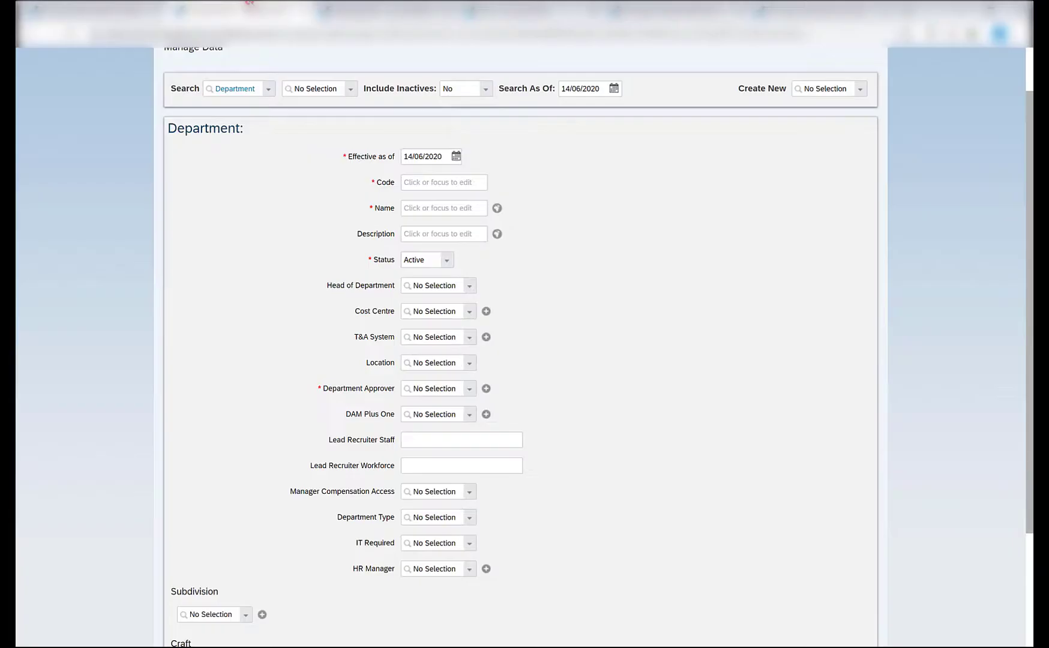
pyautogui.scroll(2, 613, 192)
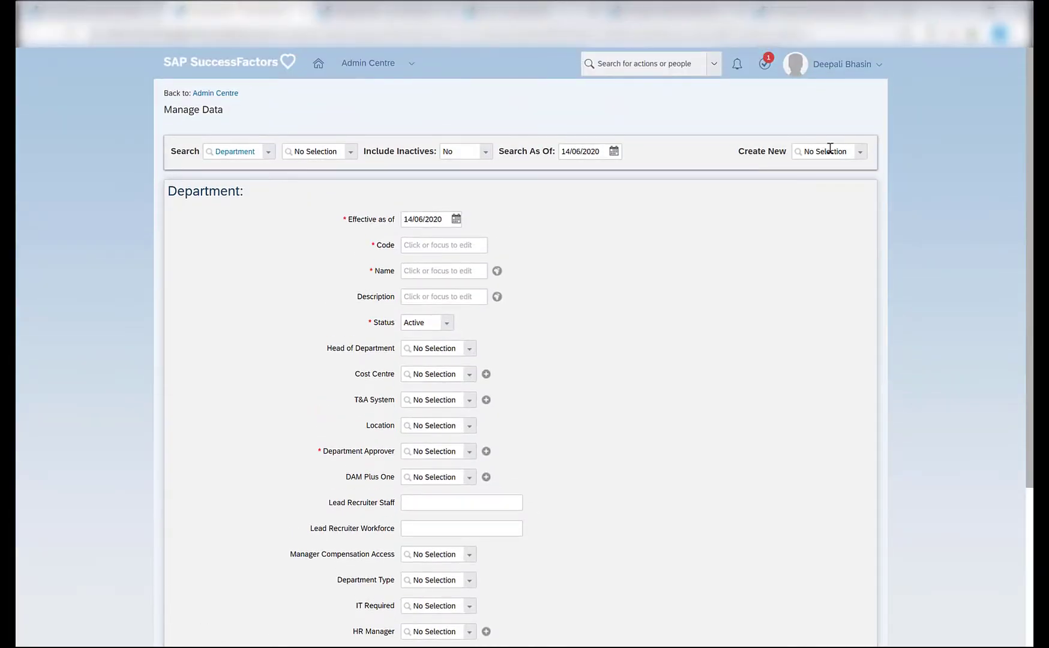
pyautogui.click(830, 148)
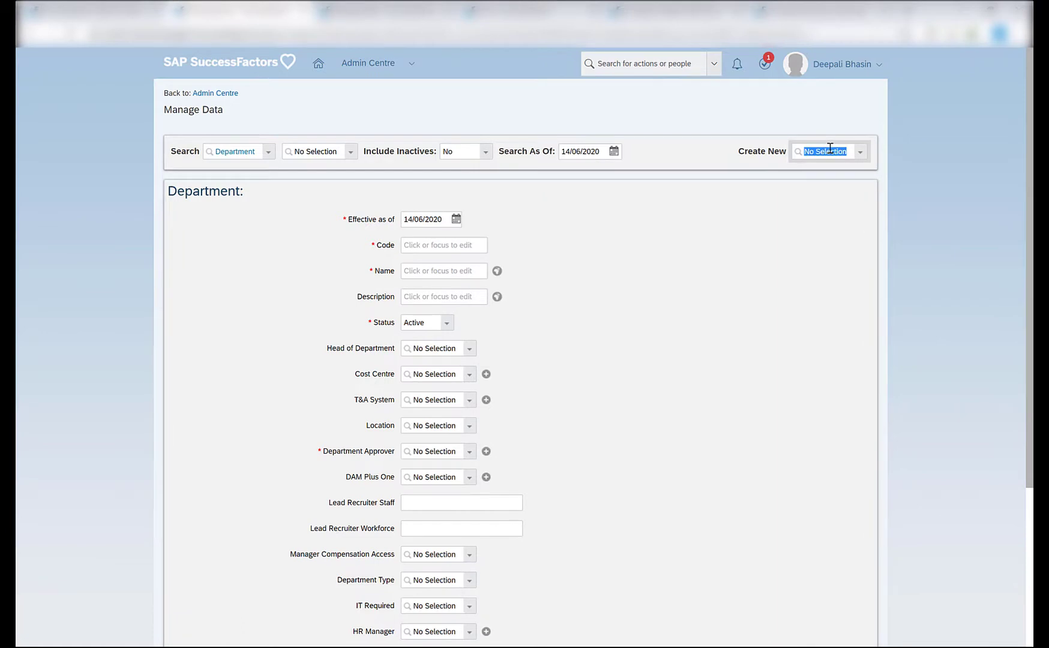
pyautogui.write('legal')
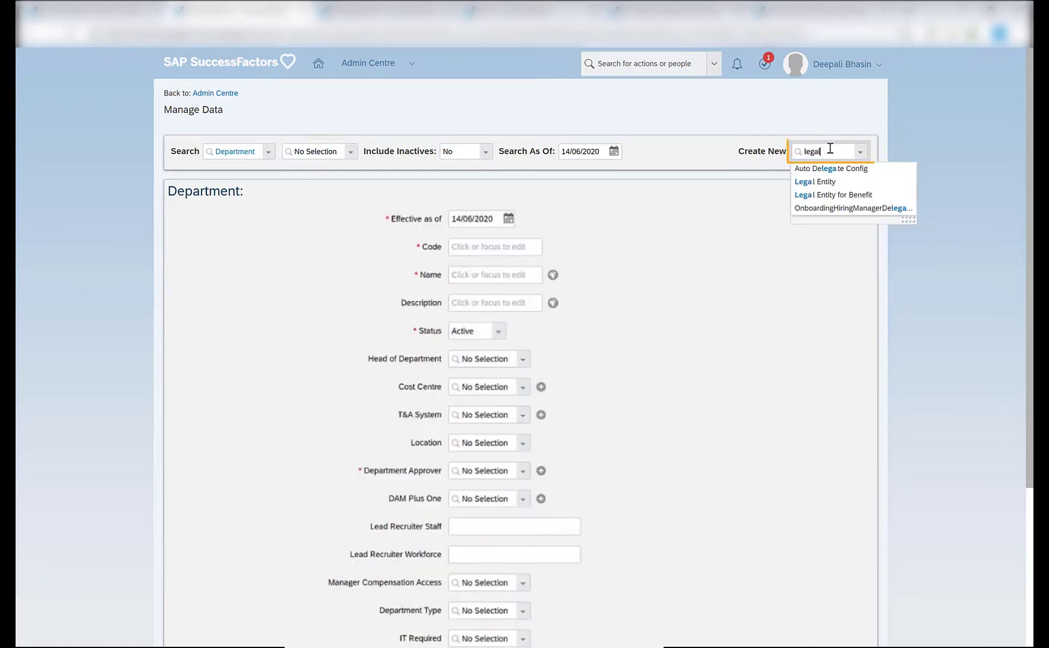
pyautogui.click(823, 168)
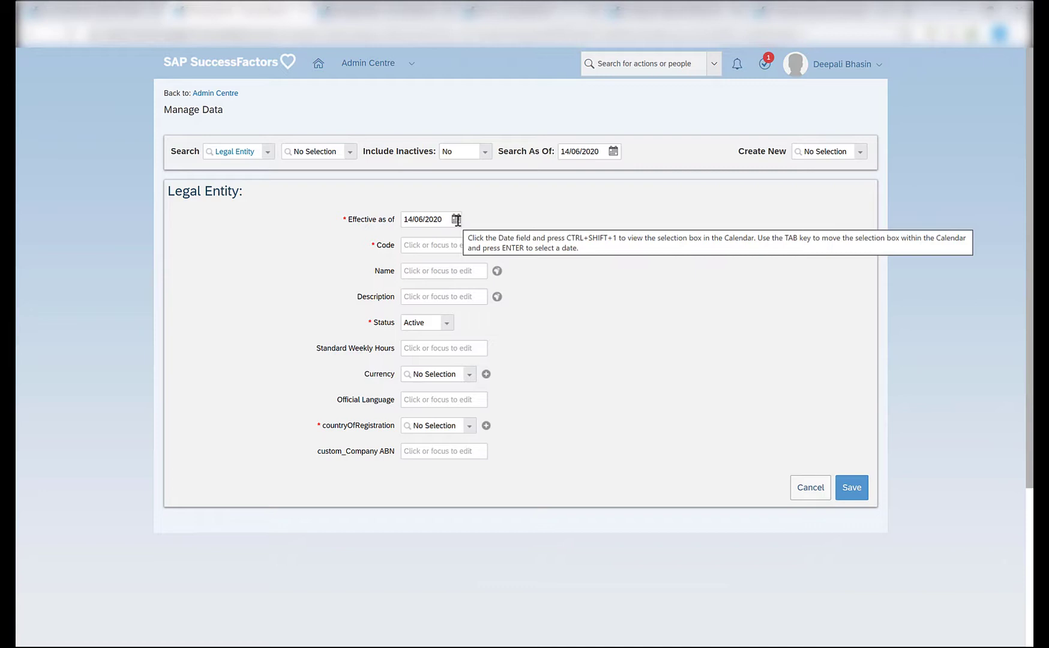
# - Set the legal entity's effective date to 01/01/2018
pyautogui.click(456, 219)
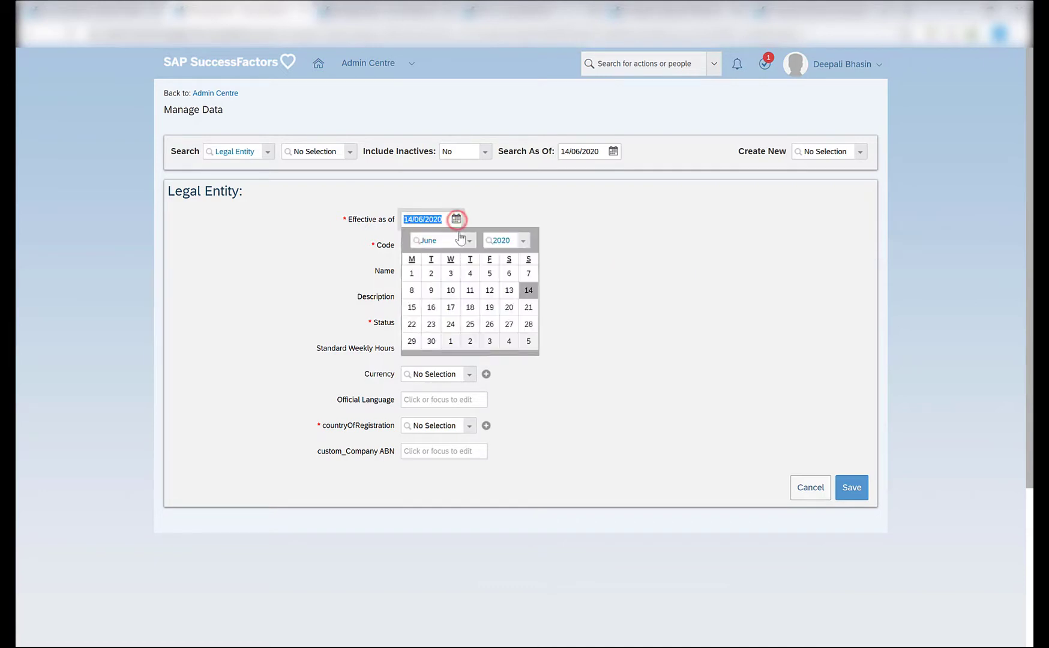
pyautogui.click(455, 219)
pyautogui.click(458, 240)
pyautogui.click(474, 241)
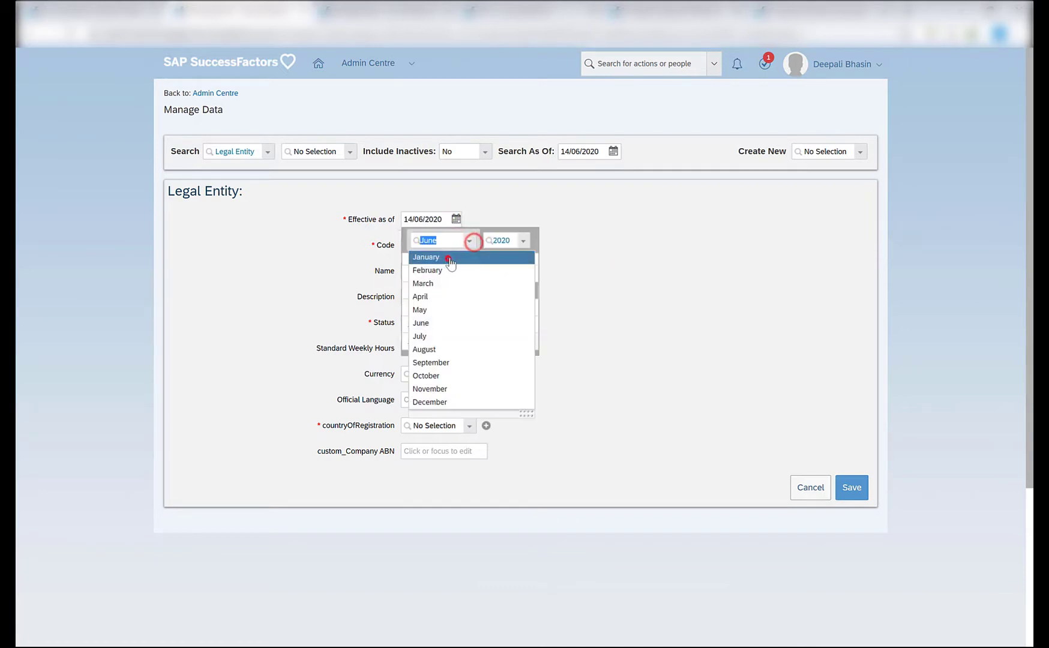
pyautogui.click(437, 257)
pyautogui.click(505, 241)
pyautogui.write('2018')
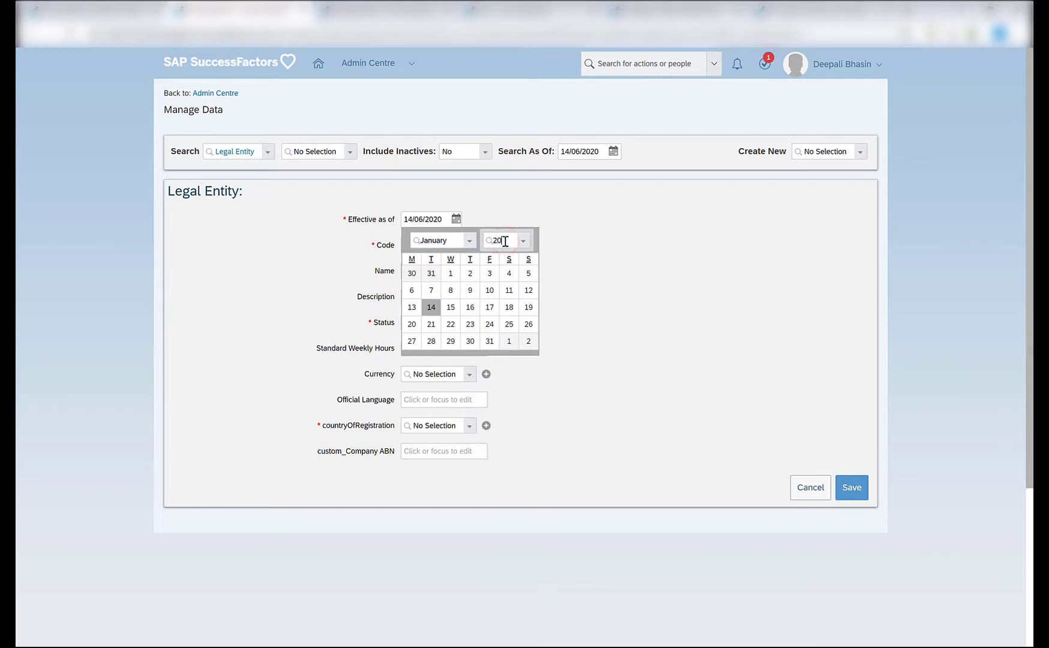
pyautogui.click(509, 258)
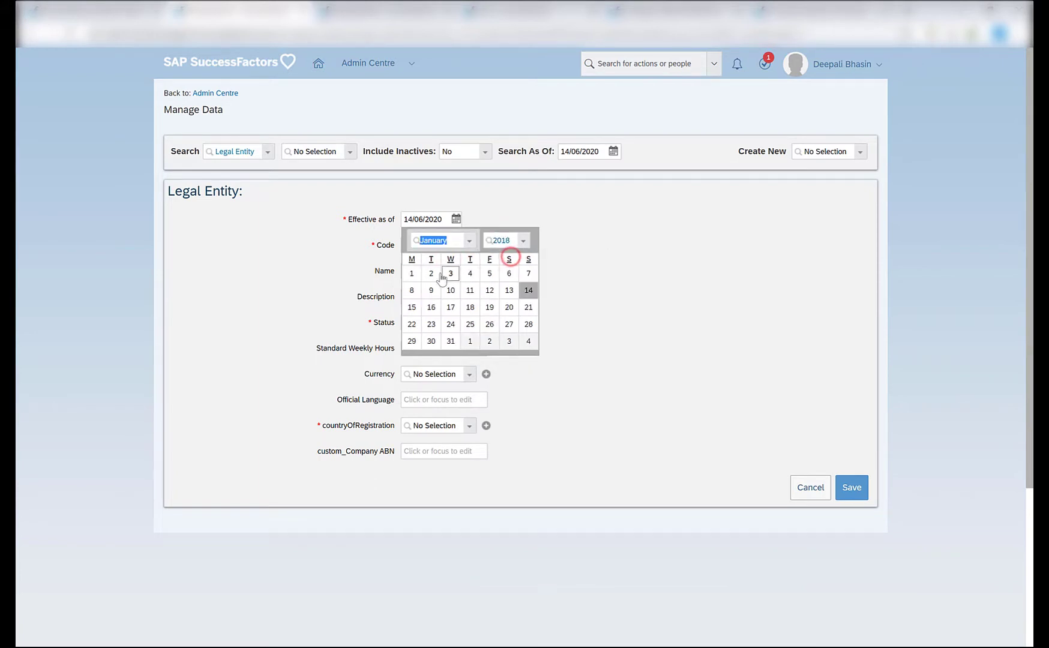
pyautogui.click(415, 272)
# - Enter db_legal_entity as the legal entity's code and Google as its name
pyautogui.click(432, 245)
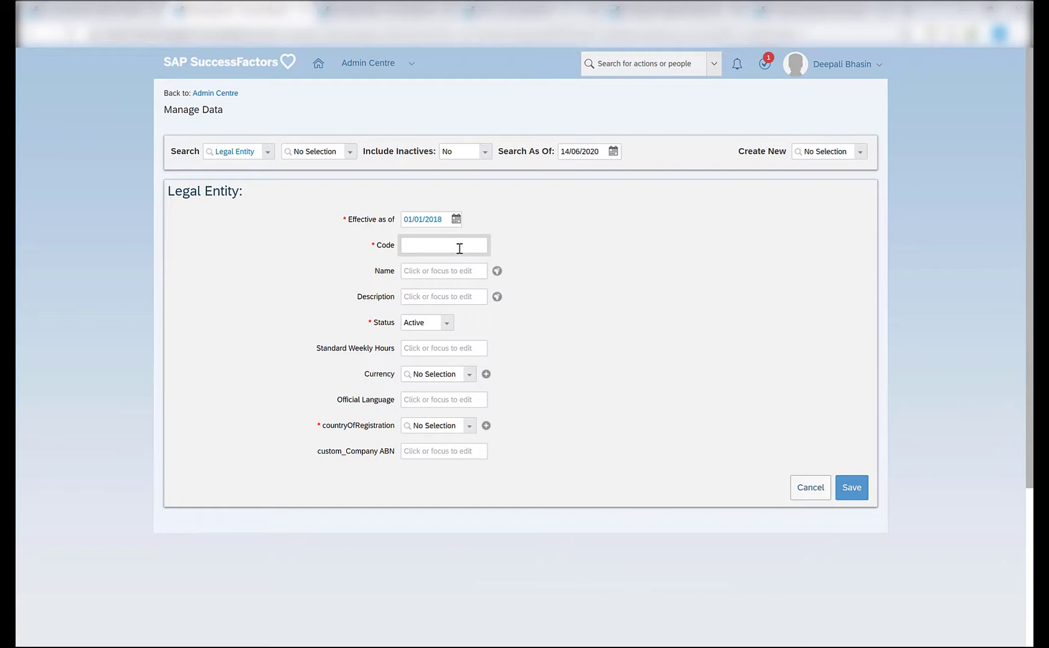
pyautogui.write('db_legal_entity')
pyautogui.hotkey('ctrl', 'a')
pyautogui.press('Tab')
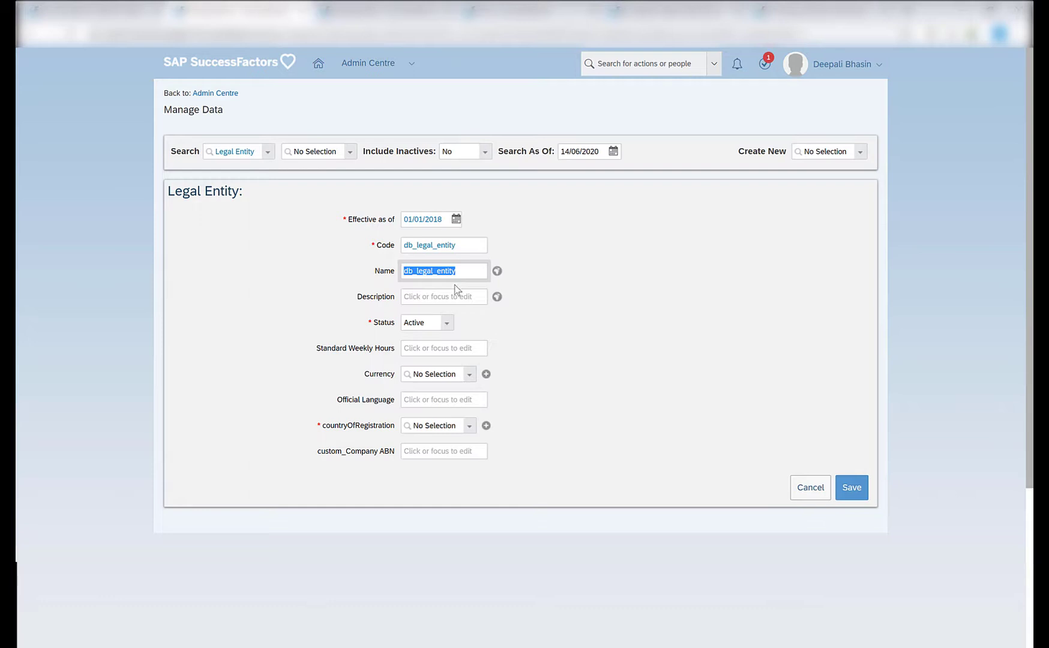
pyautogui.write('Google')
# - Reuse the entity's name in the description and complete it as Google World Wide
pyautogui.click(458, 296)
pyautogui.click(436, 270)
pyautogui.moveTo(377, 271); pyautogui.dragTo(336, 280)
pyautogui.hotkey('ctrl', 'c')
pyautogui.click(424, 296)
pyautogui.hotkey('ctrl', 'v')
pyautogui.write('Worl')
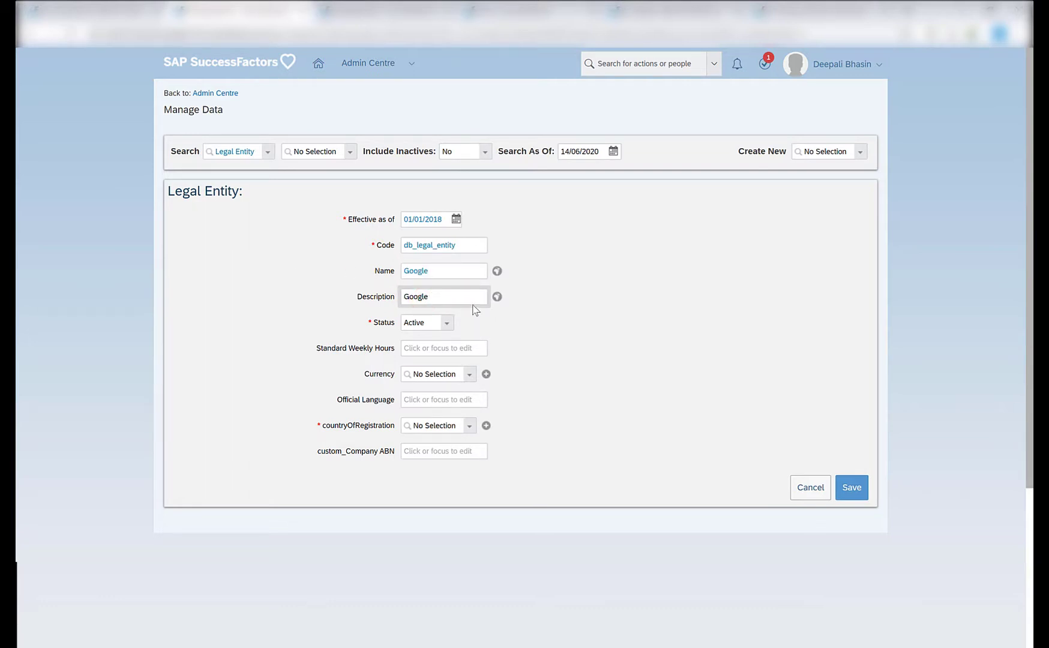
pyautogui.write('d Wide')
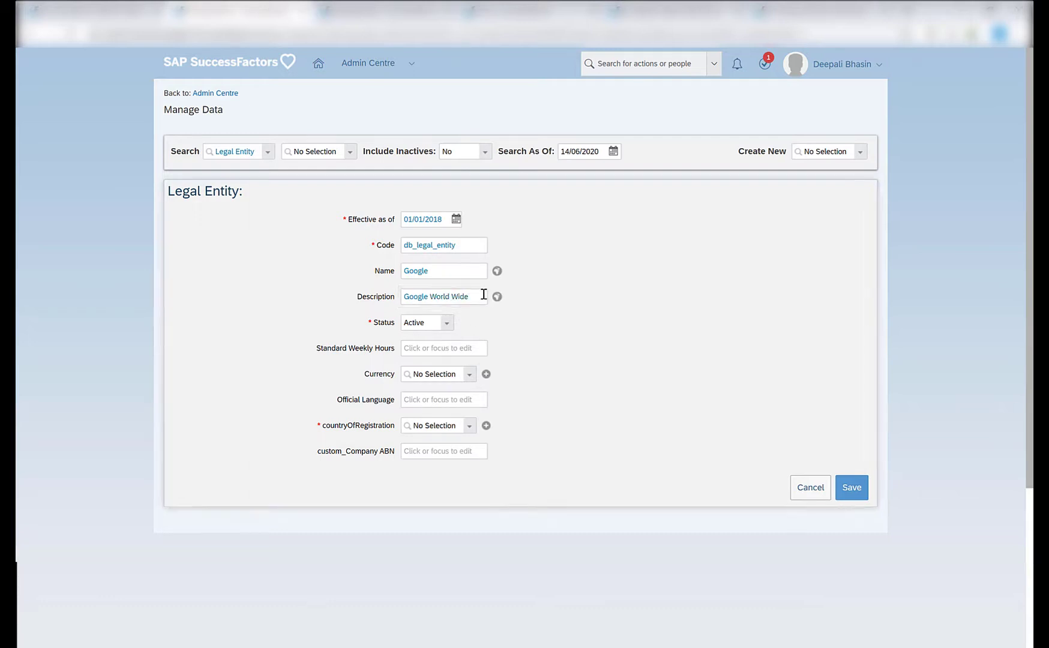
# - Check the available status options and set the standard weekly hours to 40
pyautogui.scroll(-1, 468, 289)
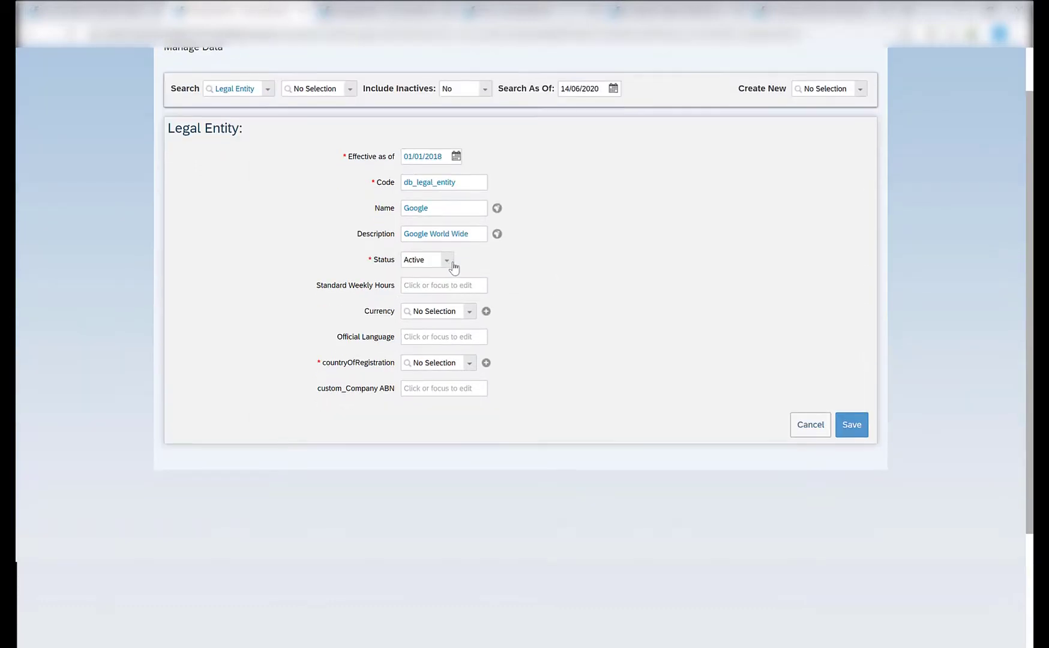
pyautogui.click(444, 261)
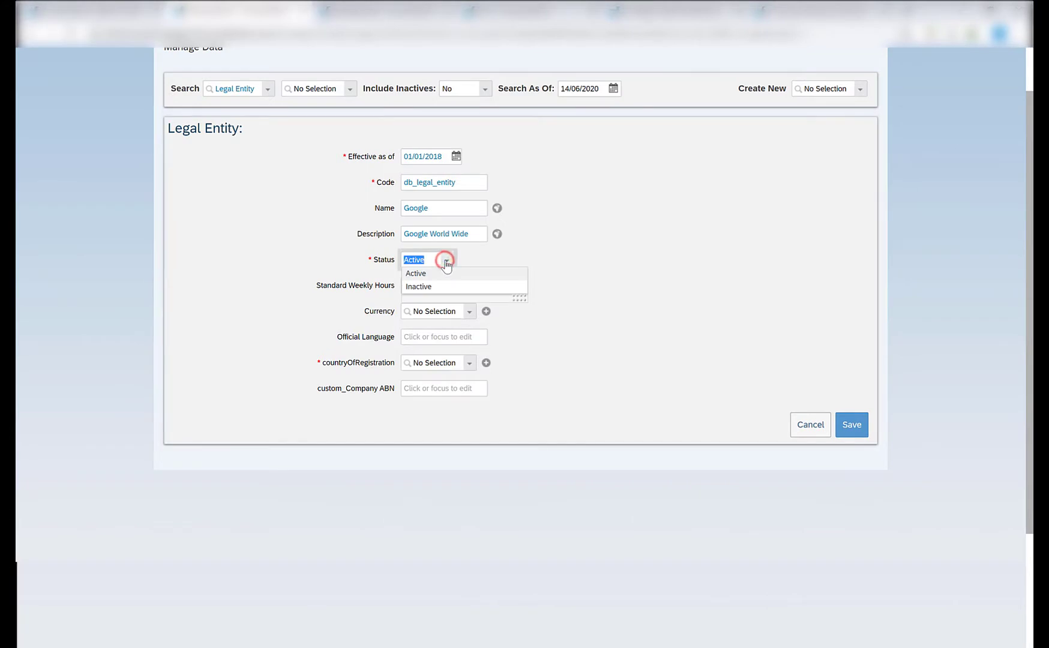
pyautogui.click(582, 272)
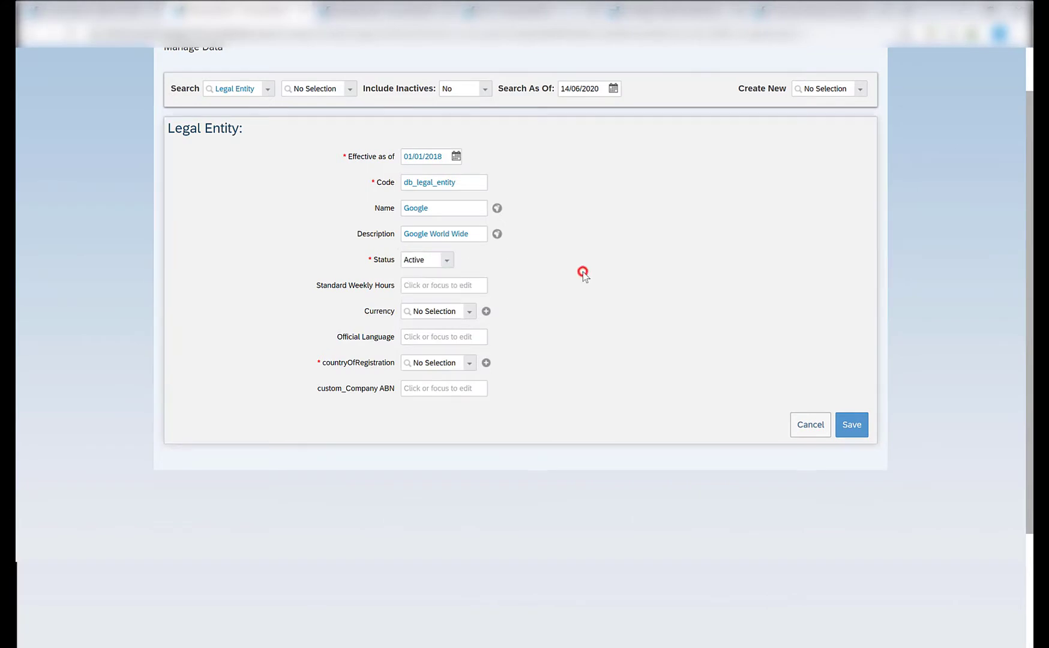
pyautogui.click(457, 284)
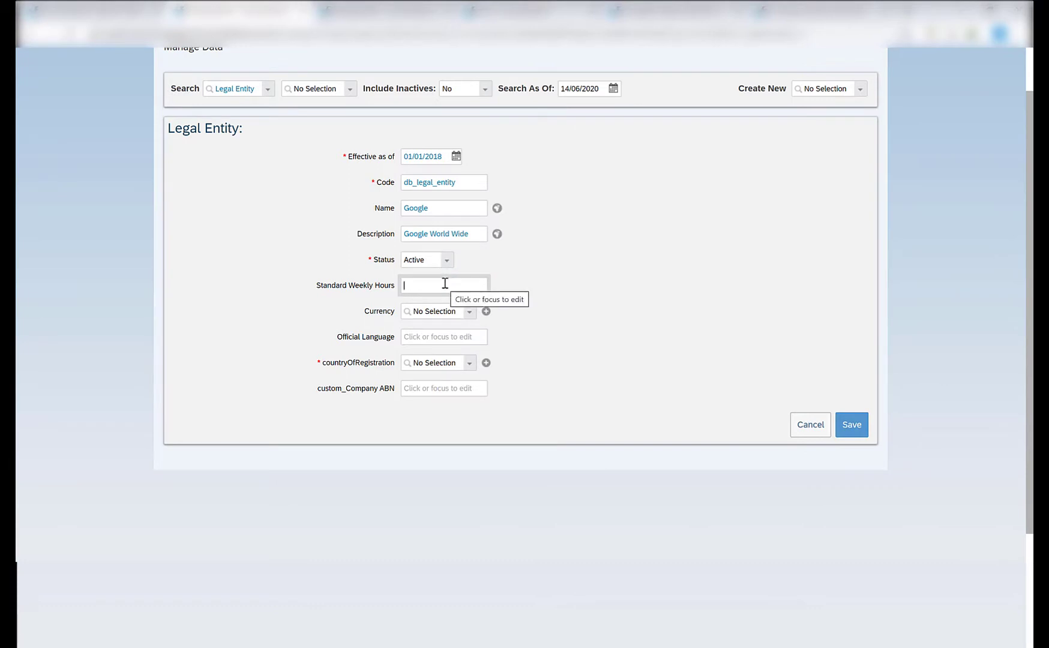
pyautogui.write('40')
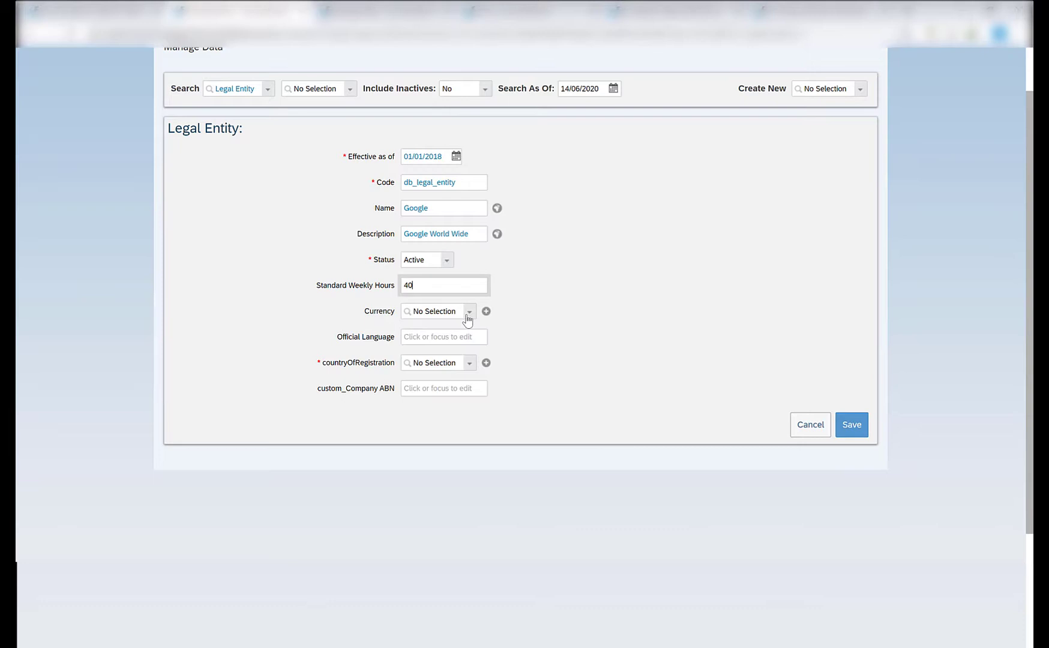
# - Set the legal entity's currency to US Dollar (USD) and its official language to US English
pyautogui.click(445, 307)
pyautogui.write('usd')
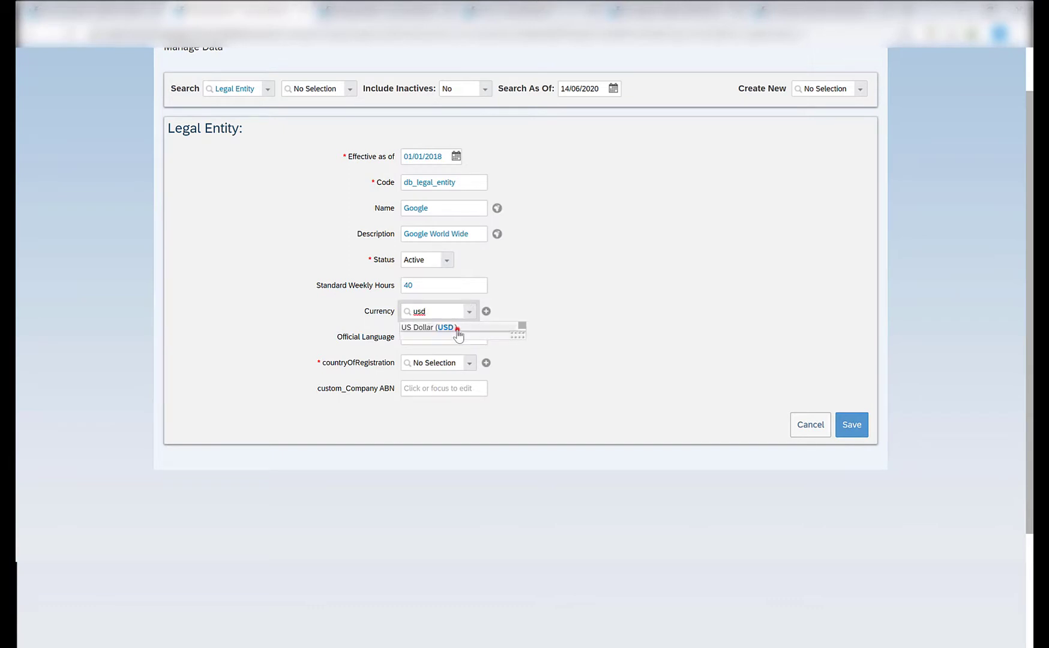
pyautogui.click(456, 326)
pyautogui.click(458, 336)
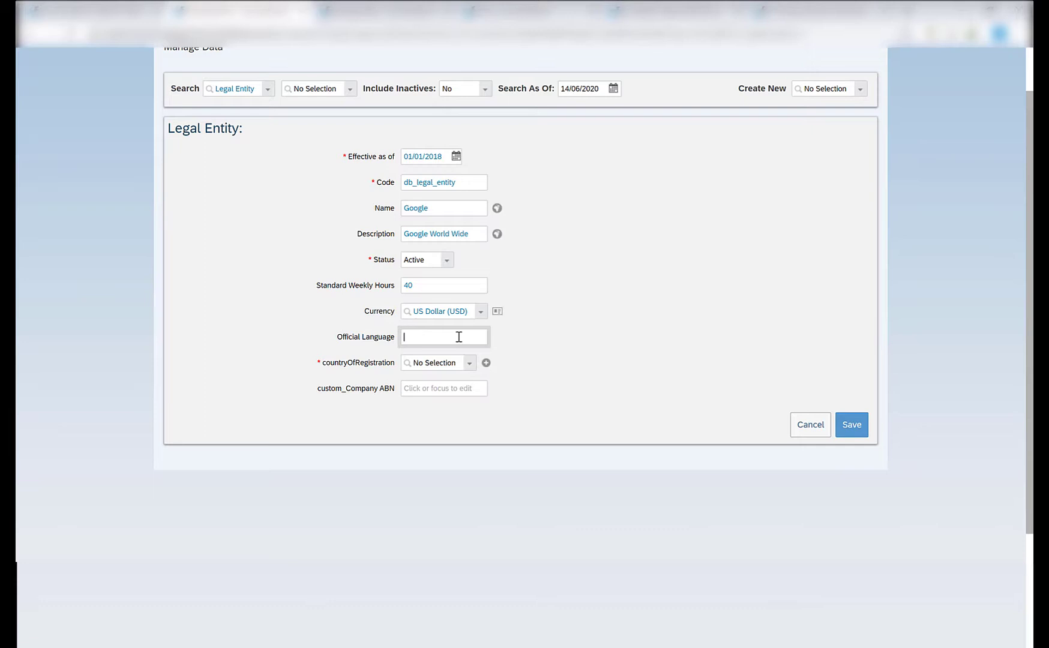
pyautogui.write('E')
pyautogui.press('BackSpace')
pyautogui.write('US English')
# - Set the country of registration to United States (USA)
pyautogui.click(450, 367)
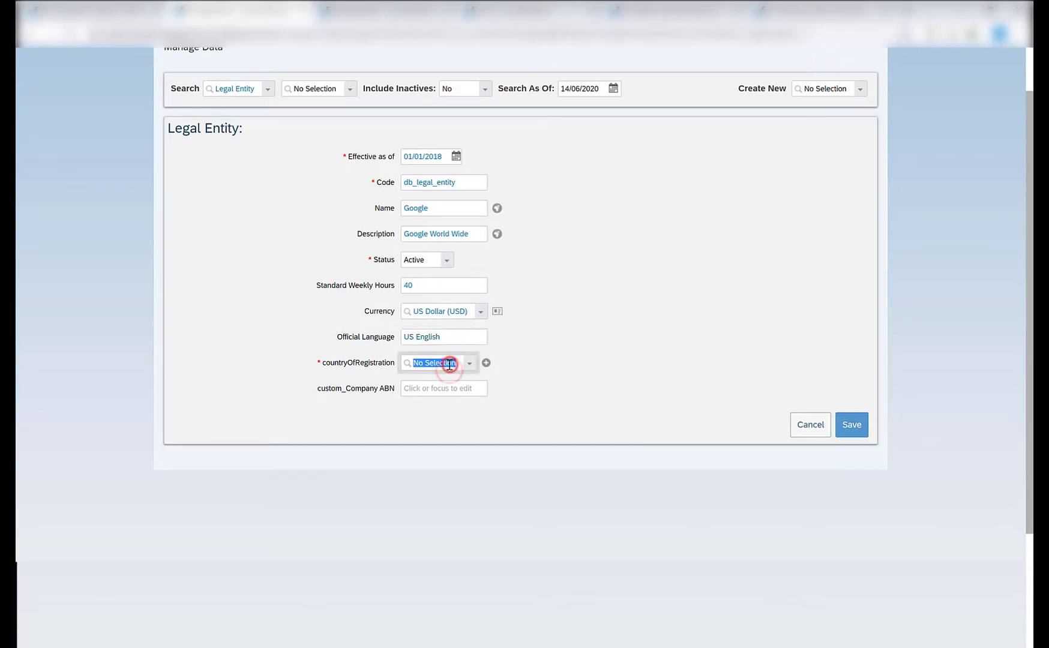
pyautogui.write('un')
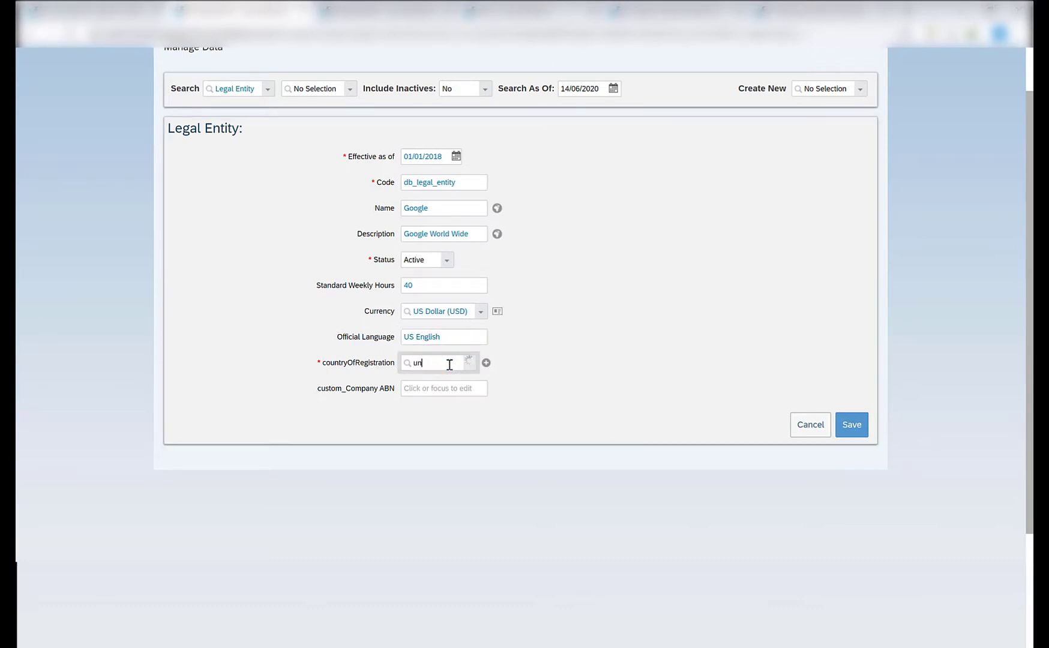
pyautogui.write('ited')
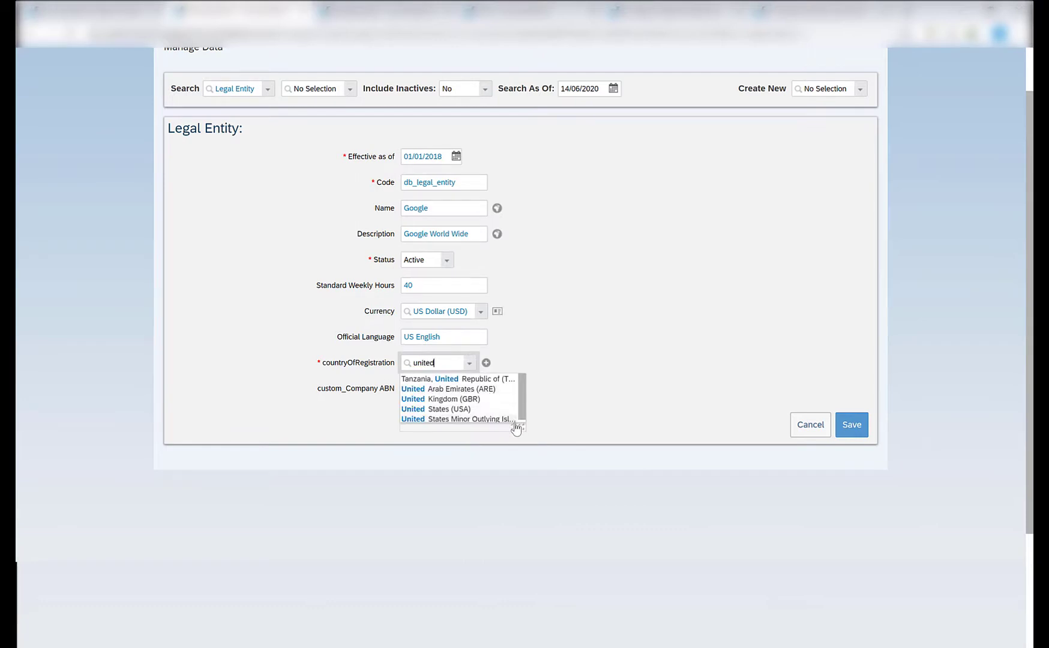
pyautogui.click(473, 409)
# - Examine the USA-specific fields, including Legal Entity Type, Federal Reserve Bank ID, Fed Reserve Bank District and Employer ID
pyautogui.scroll(-1, 476, 414)
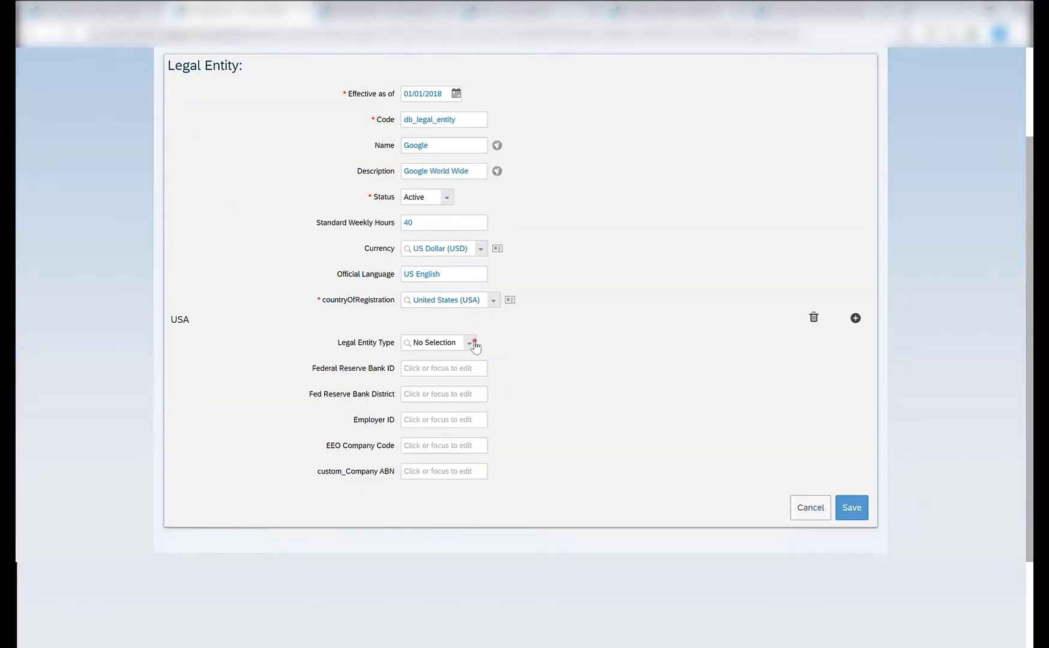
pyautogui.click(473, 345)
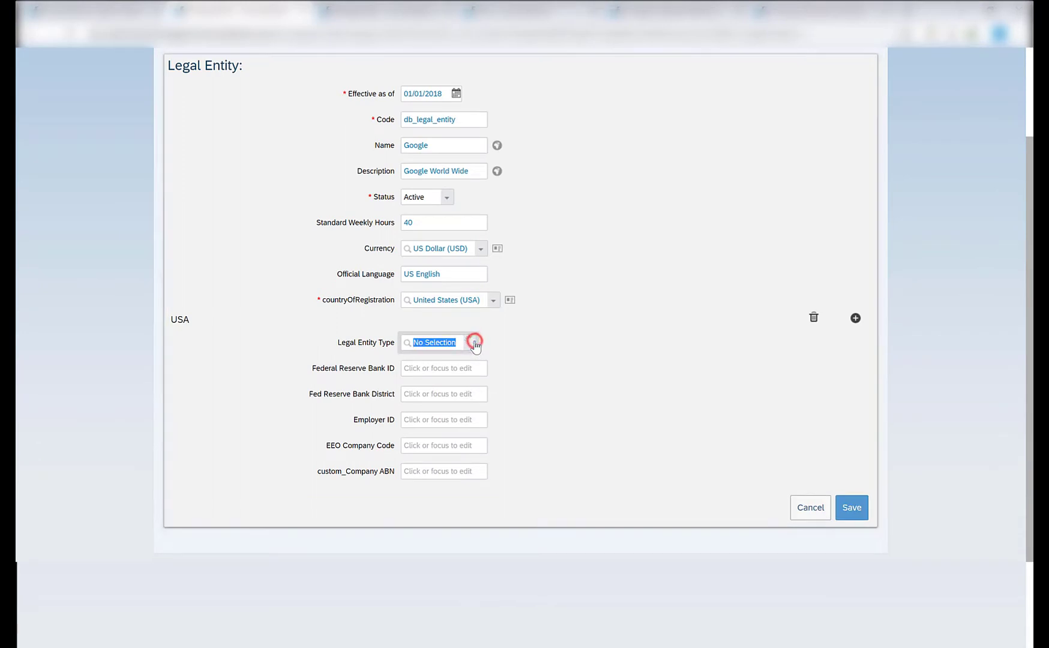
pyautogui.click(557, 330)
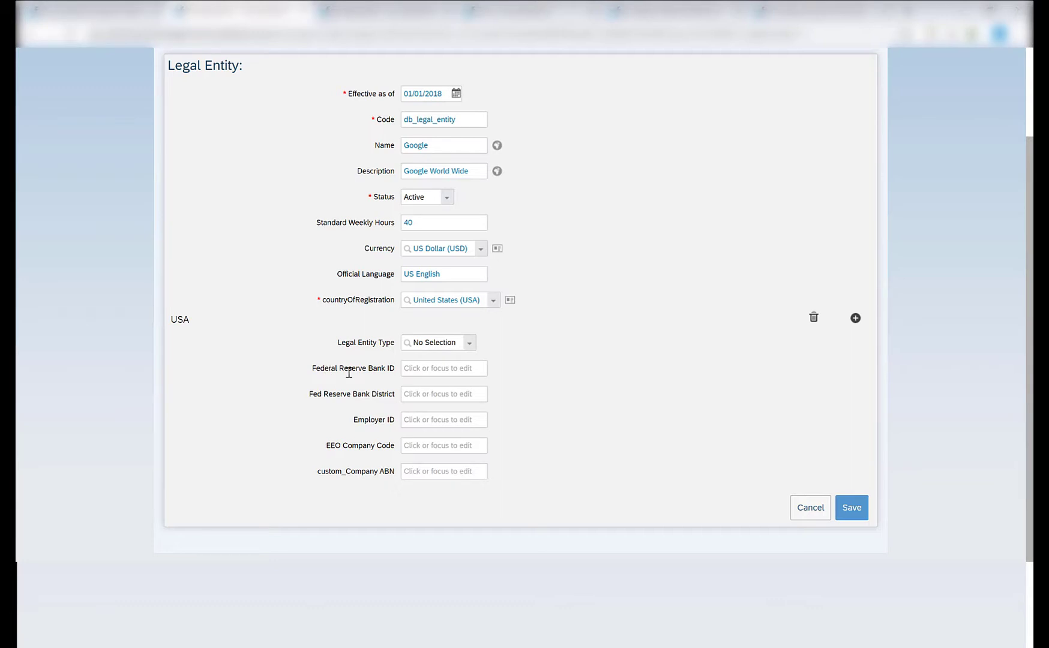
pyautogui.click(425, 370)
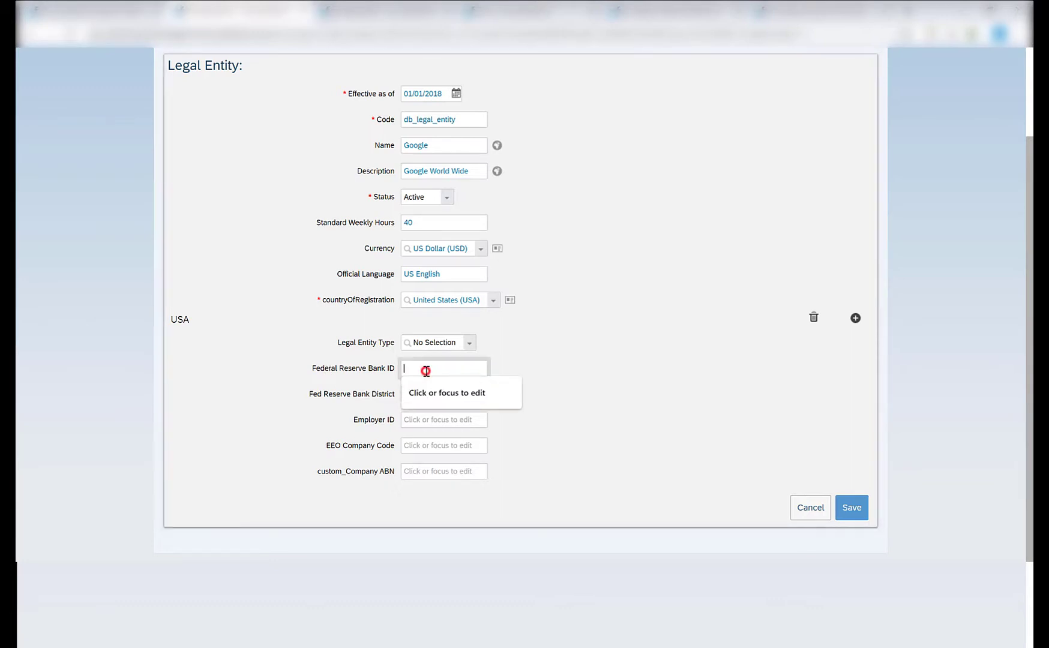
pyautogui.click(374, 395)
pyautogui.click(421, 419)
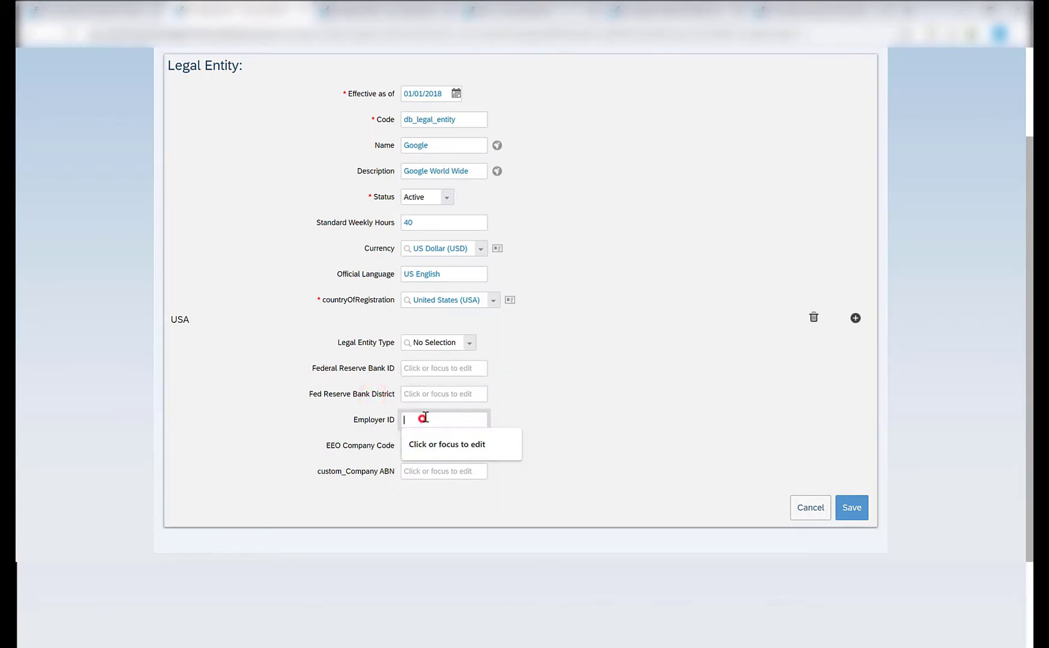
pyautogui.click(631, 388)
# - Save the new Google legal entity record
pyautogui.scroll(-1, 630, 387)
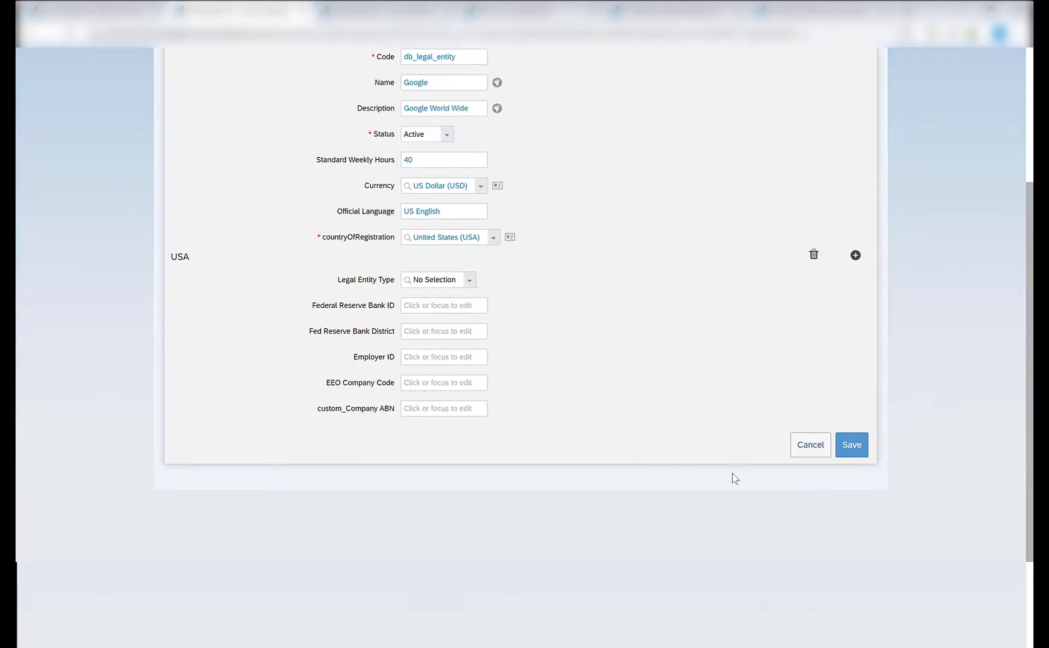
pyautogui.click(846, 447)
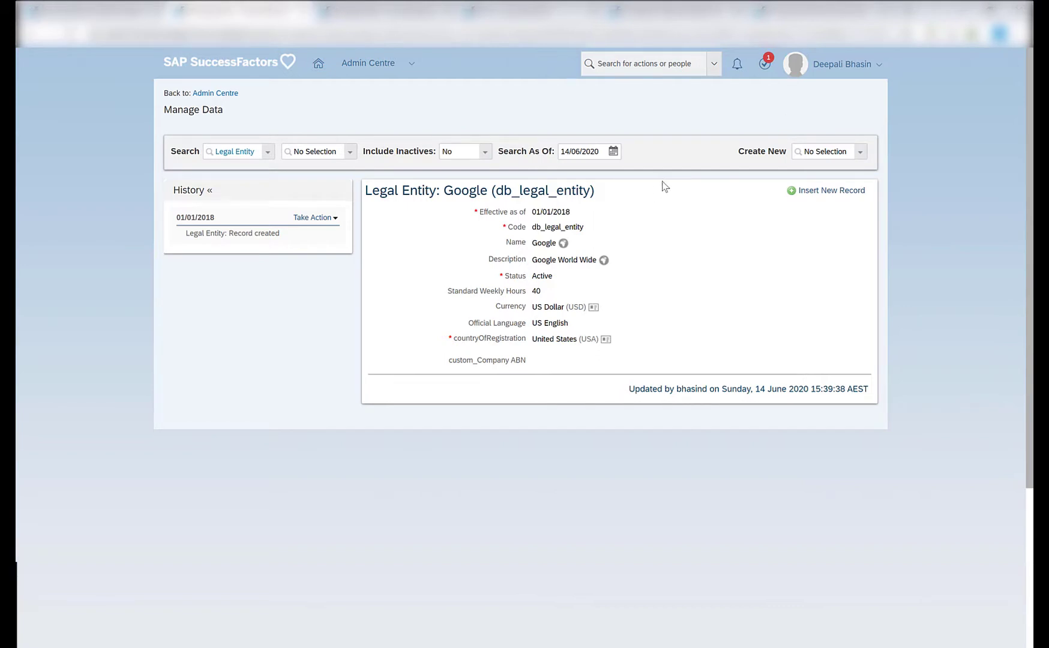
# - Start a new Business Unit record with an effective date of 01/01/2018
pyautogui.press('Tab')
pyautogui.write('business')
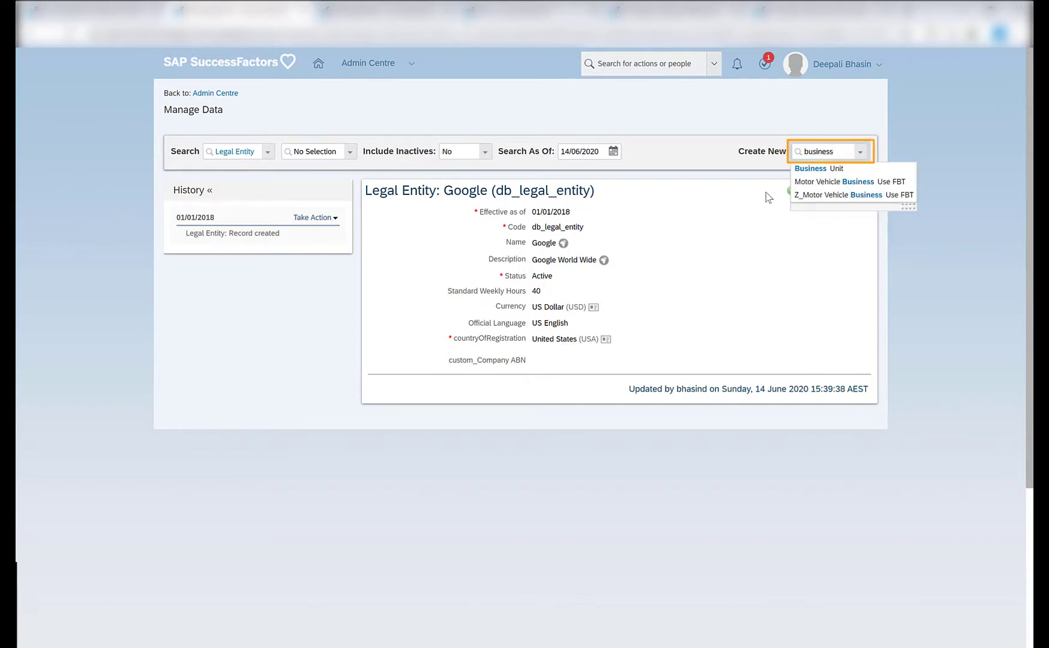
pyautogui.click(817, 168)
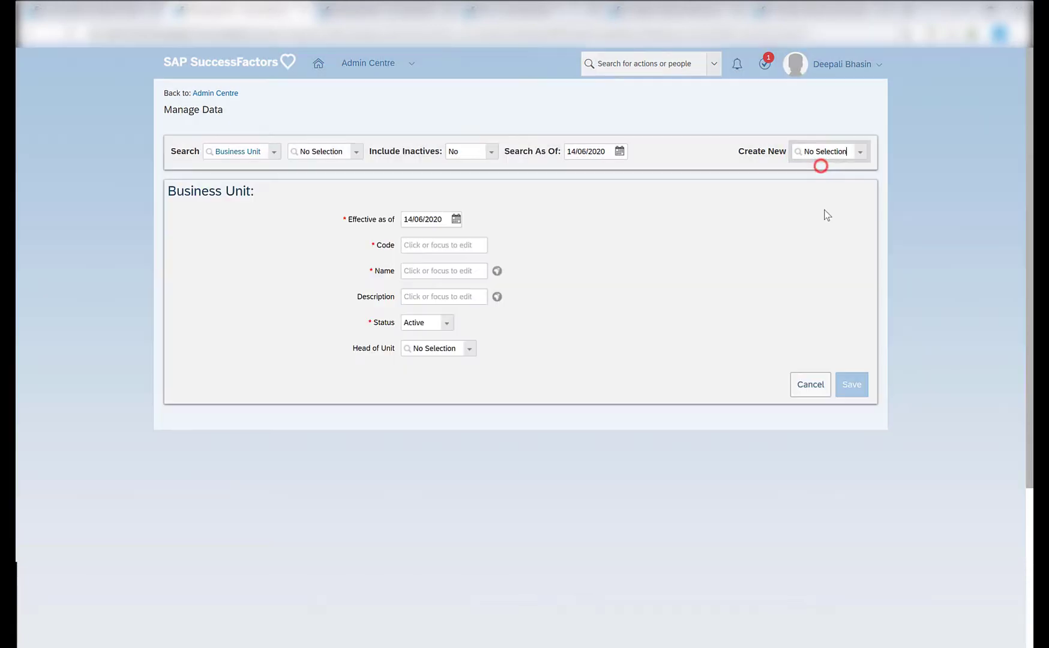
pyautogui.click(456, 218)
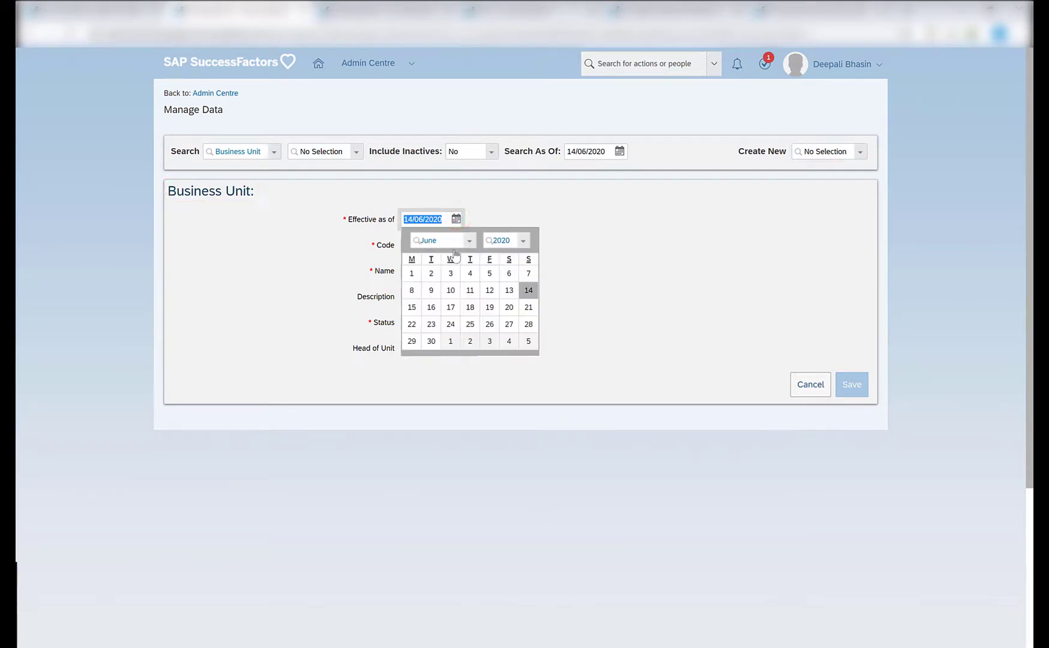
pyautogui.click(468, 240)
pyautogui.click(451, 257)
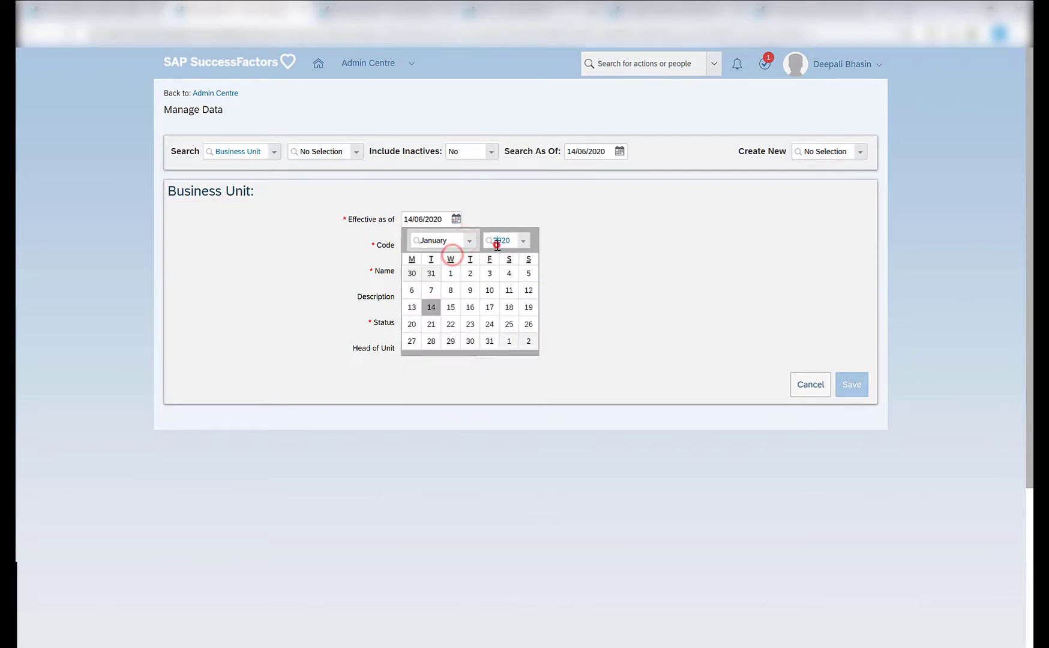
pyautogui.doubleClick(496, 241)
pyautogui.write('2018')
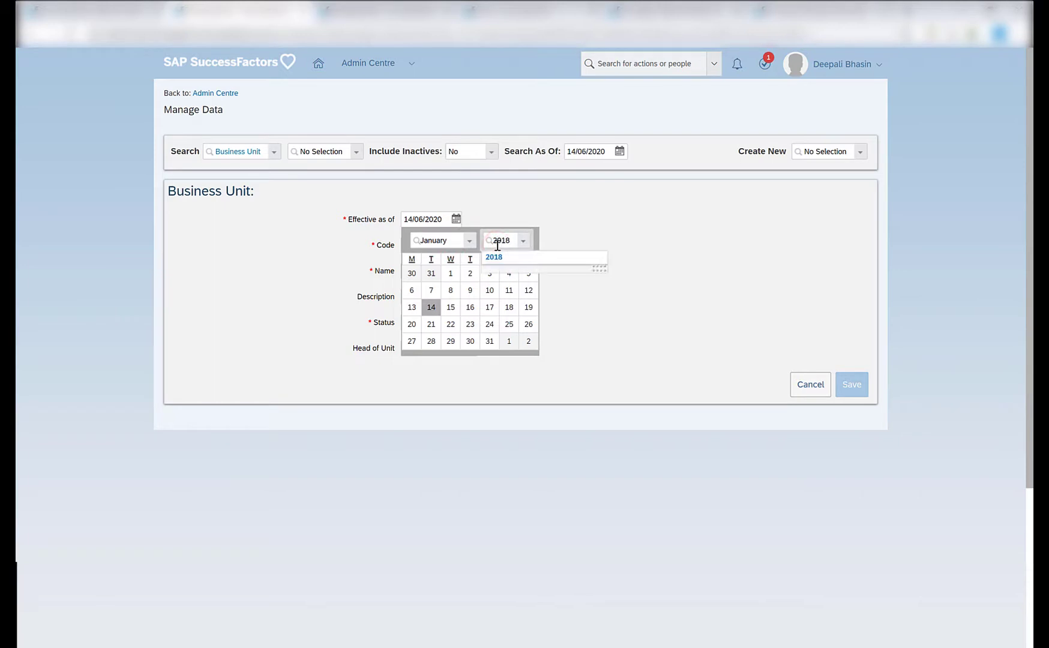
pyautogui.click(496, 257)
pyautogui.click(411, 273)
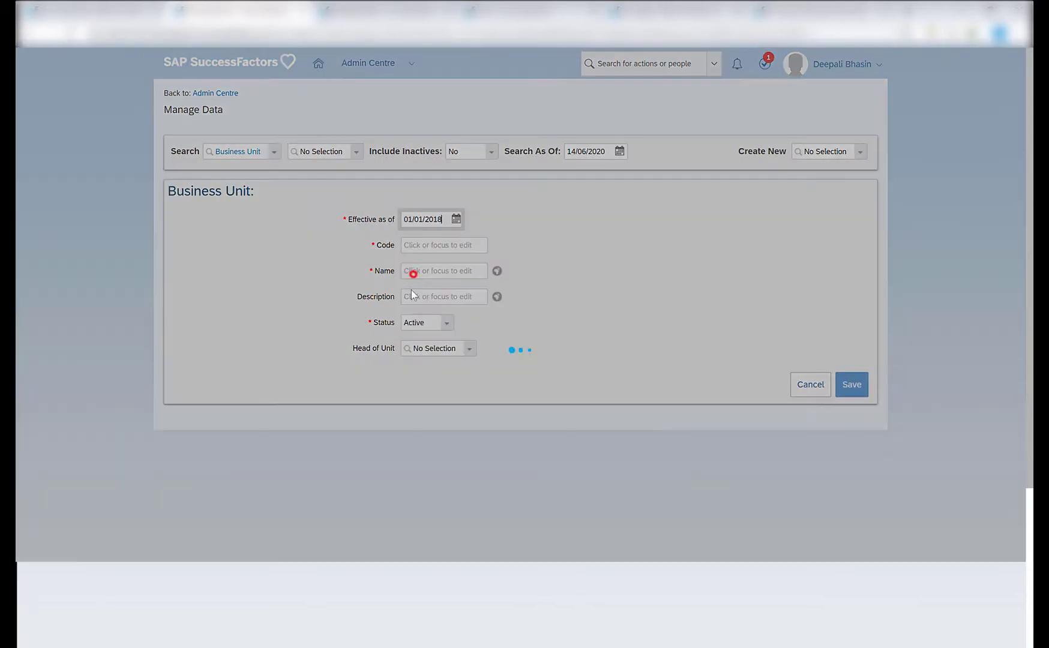
# - Enter db_business_unit as the business unit's code and Google Office as its name
pyautogui.click(429, 246)
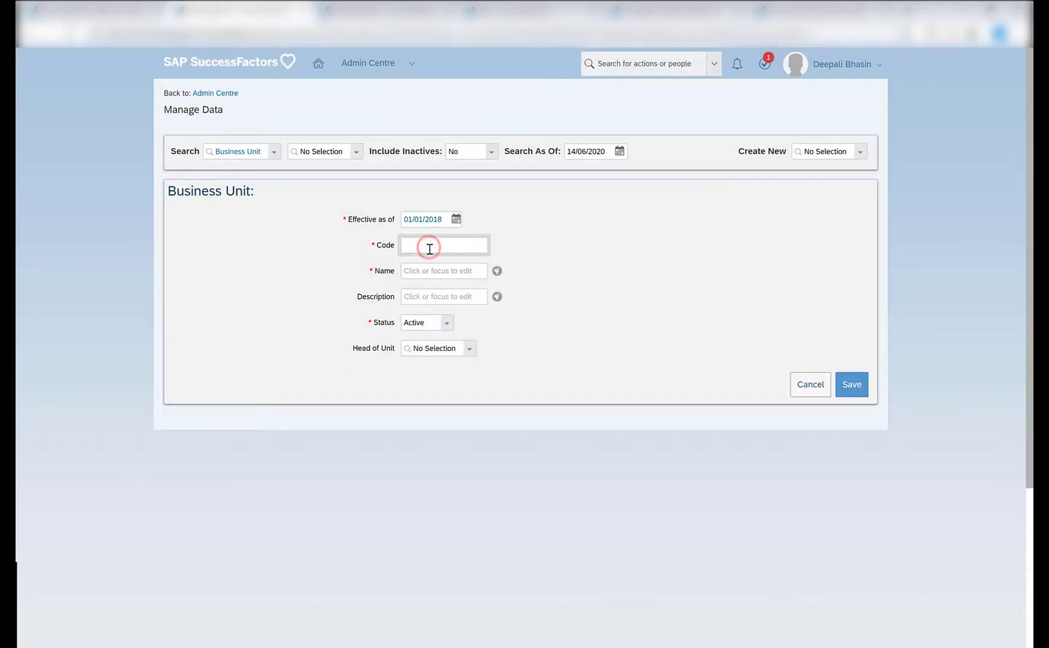
pyautogui.write('db_business_unit')
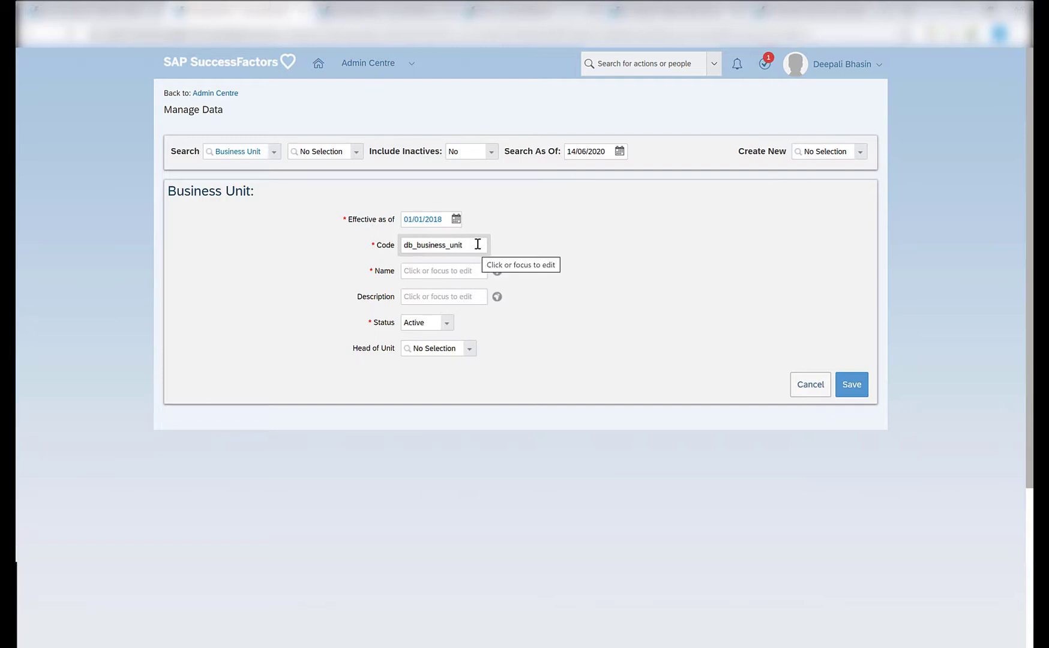
pyautogui.click(423, 270)
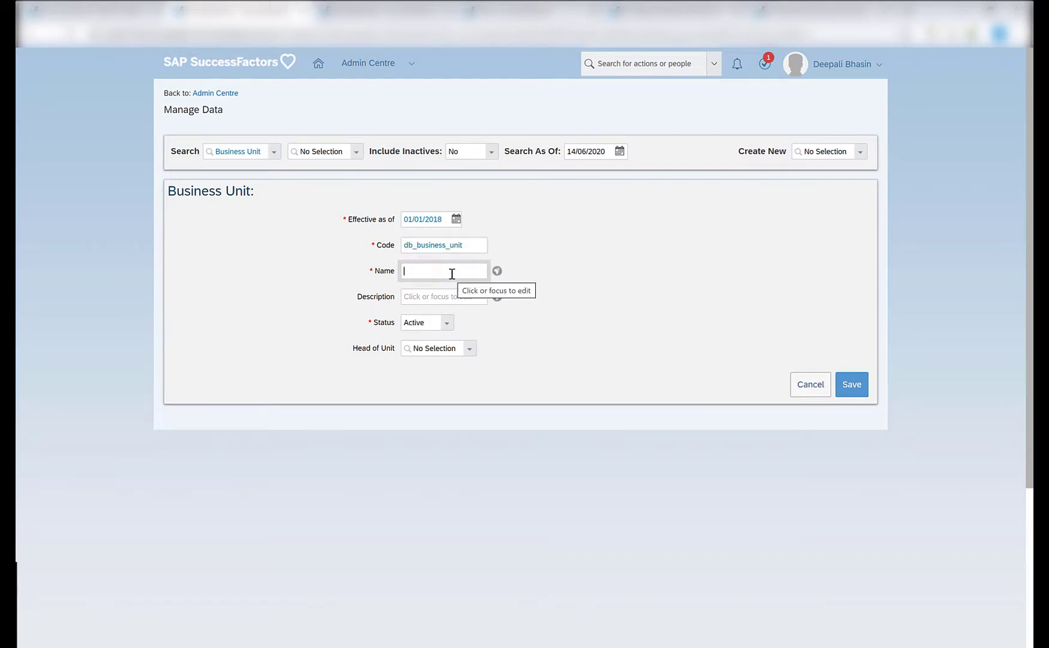
pyautogui.write('Google Office')
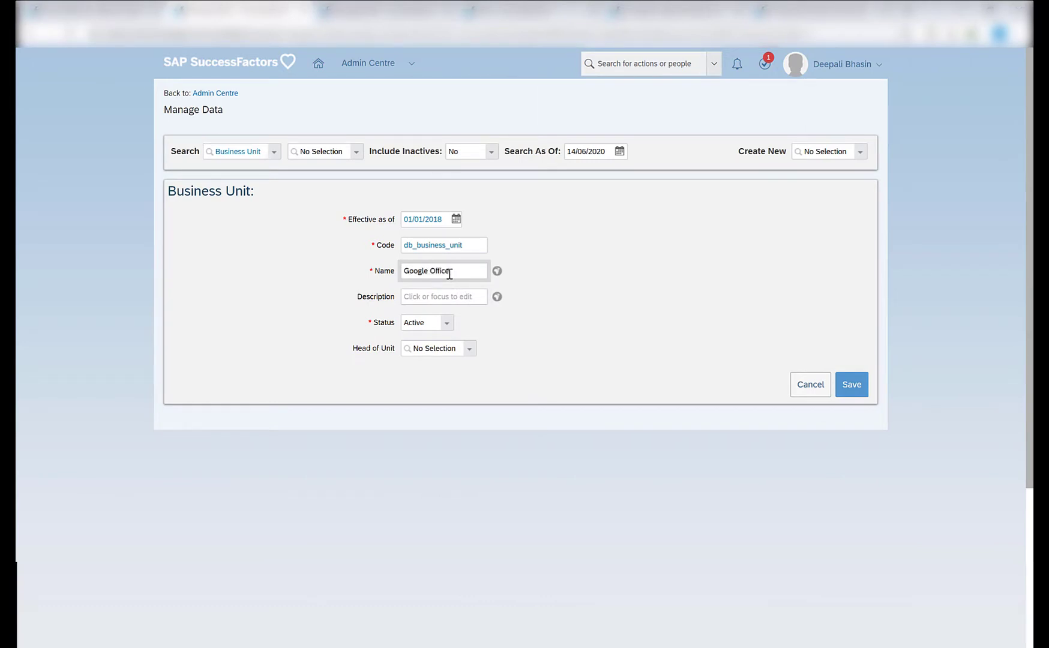
# - Copy the business unit's name, Google Office, into its description
pyautogui.hotkey('ctrl', 'a')
pyautogui.hotkey('ctrl', 'c')
pyautogui.click(468, 298)
pyautogui.hotkey('ctrl', 'v')
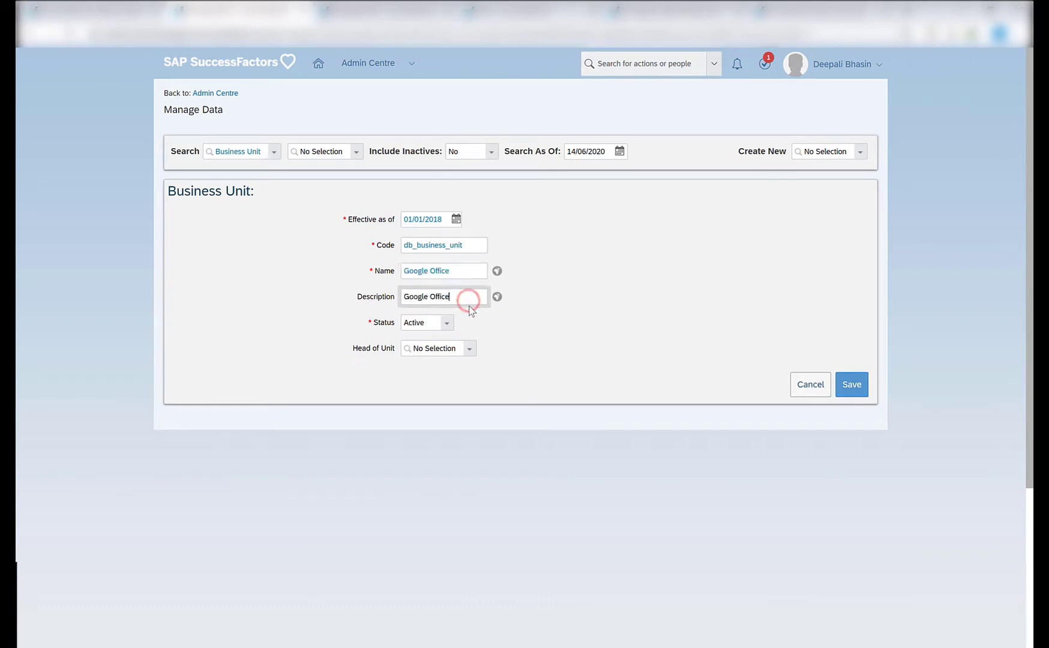
pyautogui.hotkey('ctrl', 'a')
pyautogui.click(461, 271)
# - Keep the business unit's status Active with no head of unit selected, and save the record
pyautogui.click(418, 322)
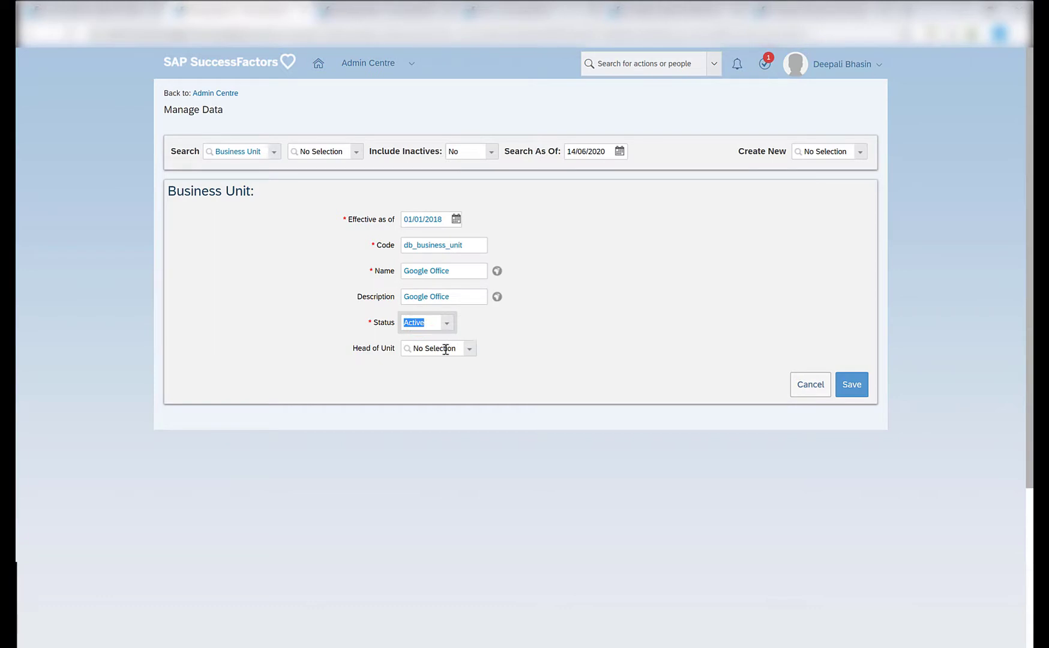
pyautogui.click(446, 323)
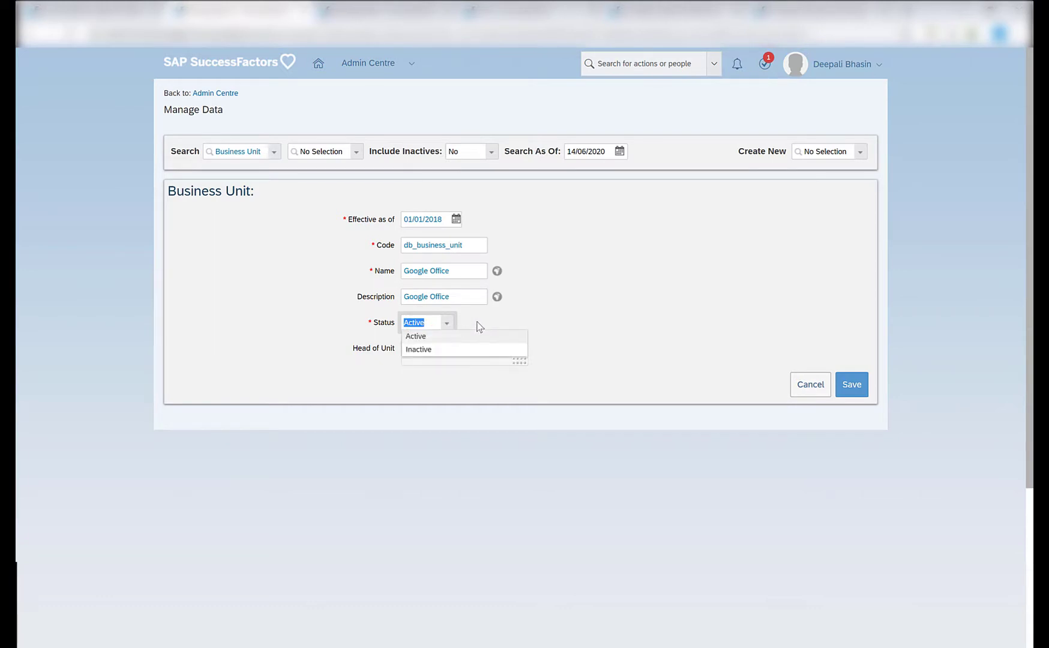
pyautogui.click(479, 324)
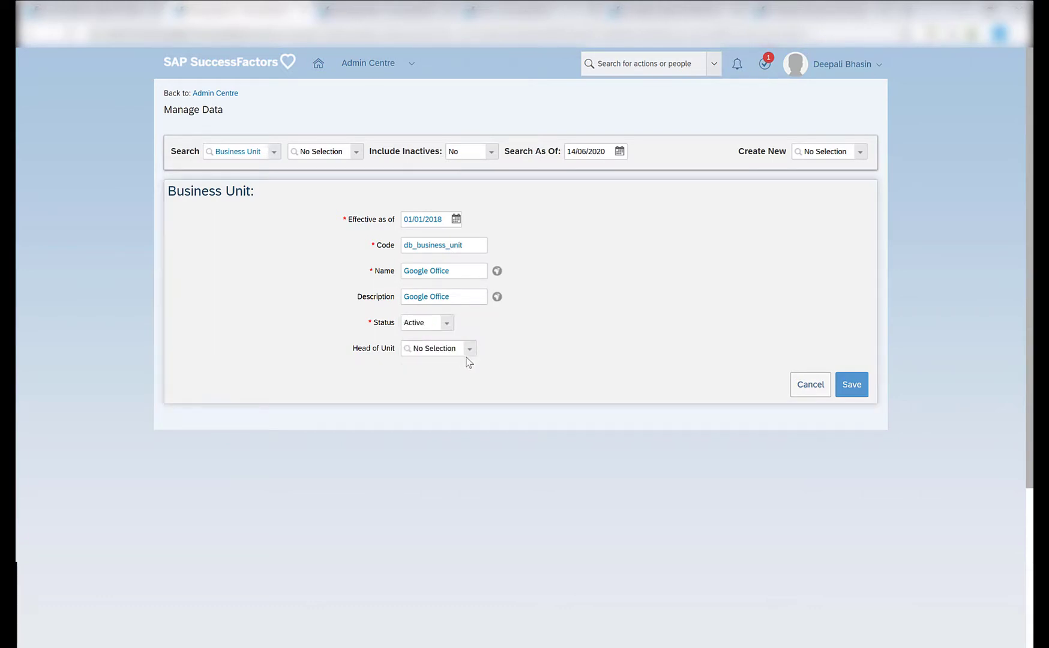
pyautogui.click(470, 348)
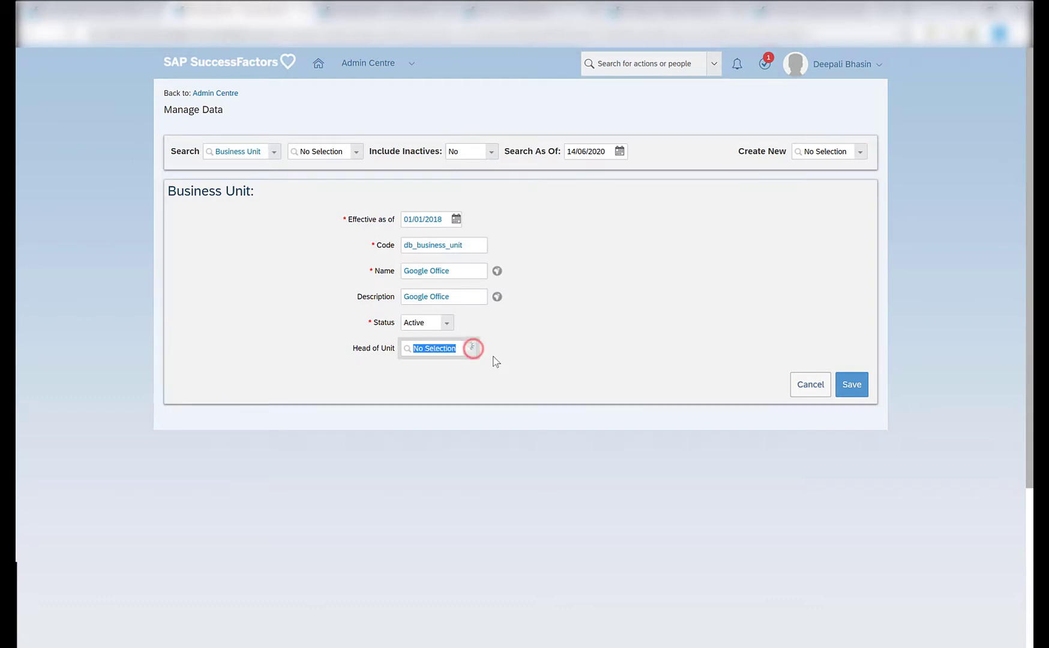
pyautogui.click(628, 345)
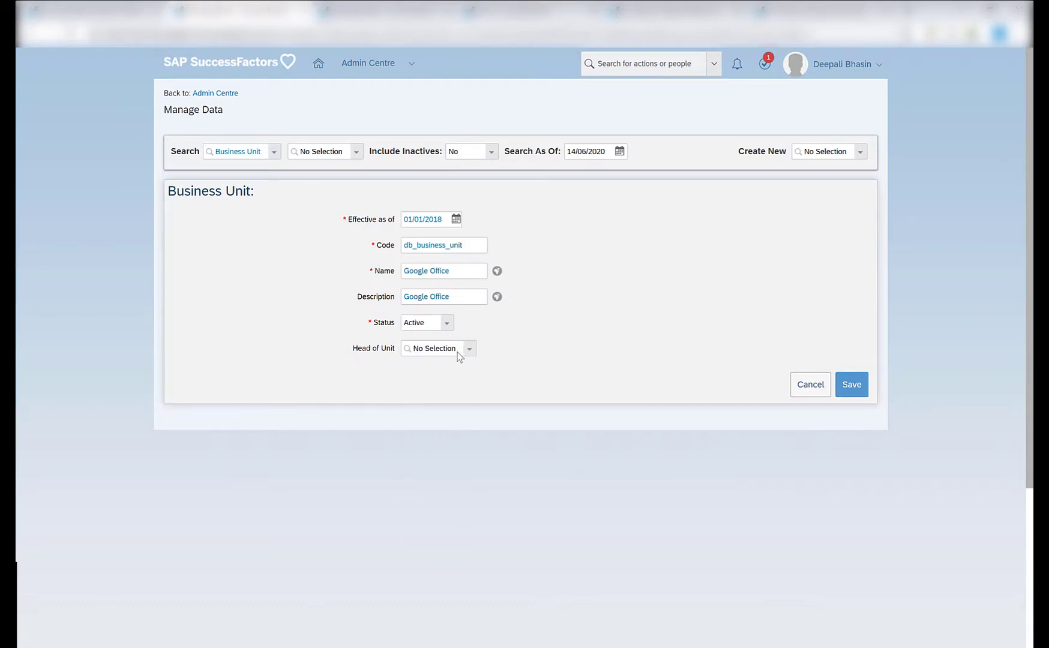
pyautogui.click(851, 384)
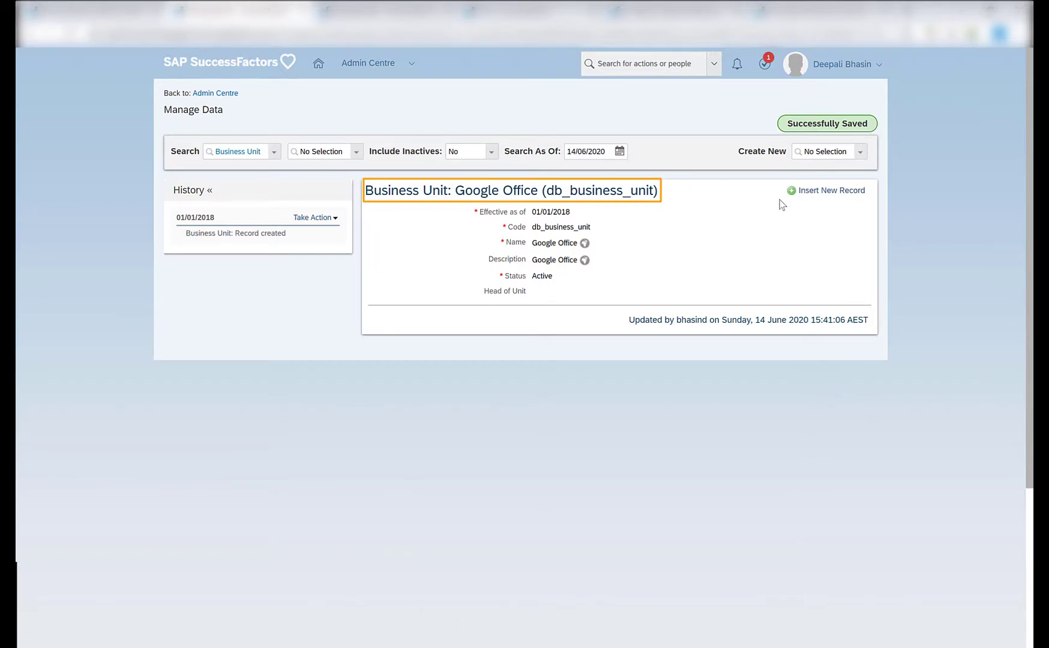
# - Start a new Division record with an effective date of 01/01/2018
pyautogui.press('Tab')
pyautogui.write('div')
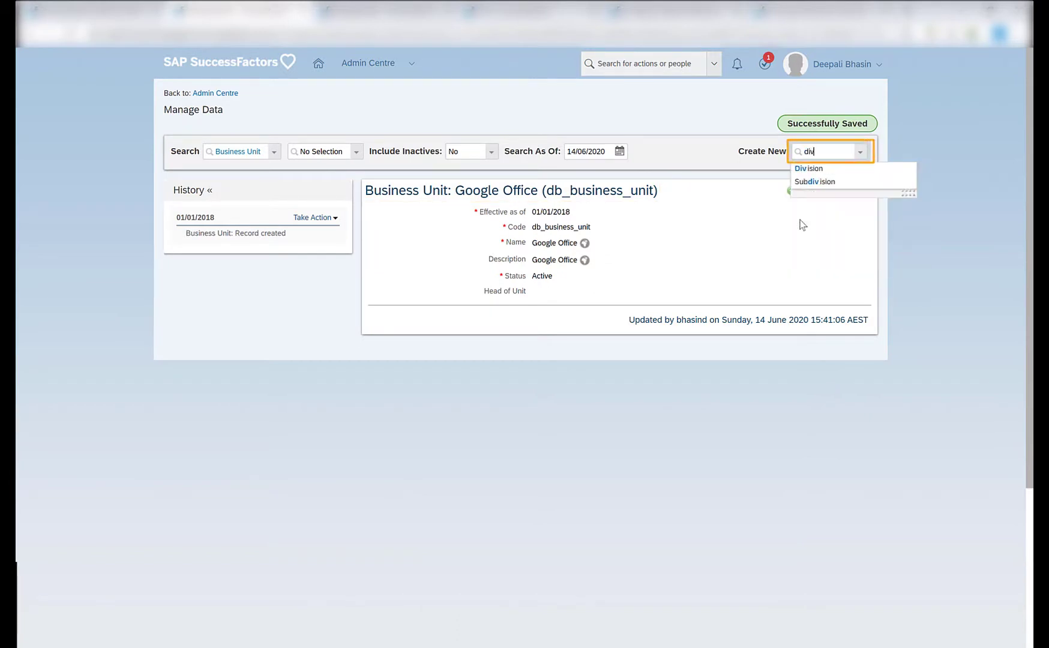
pyautogui.click(817, 168)
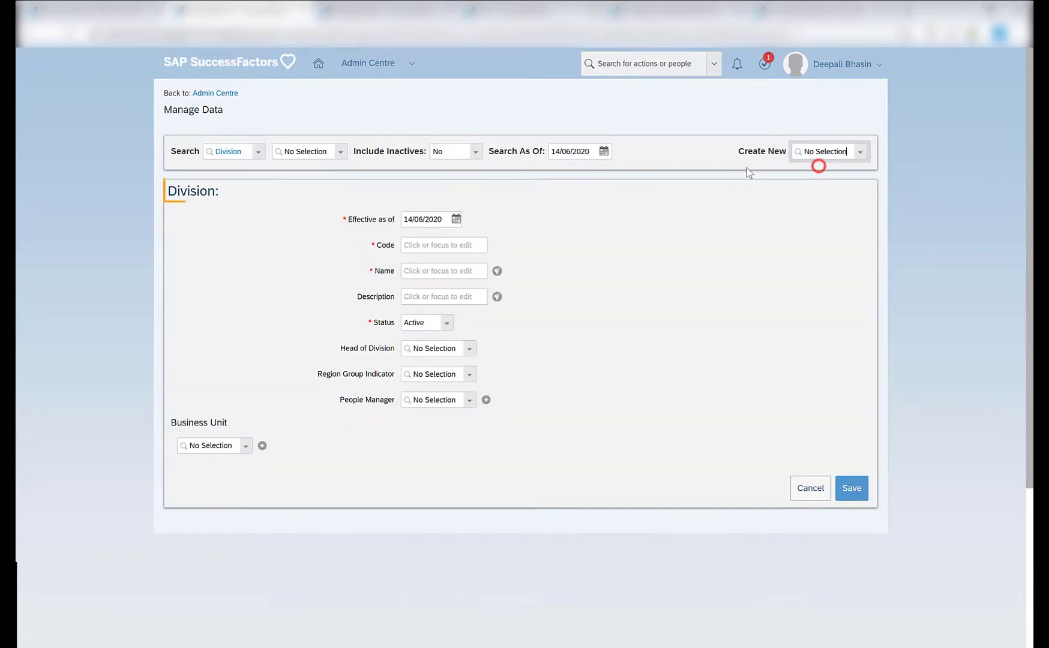
pyautogui.click(457, 220)
pyautogui.click(470, 240)
pyautogui.click(456, 259)
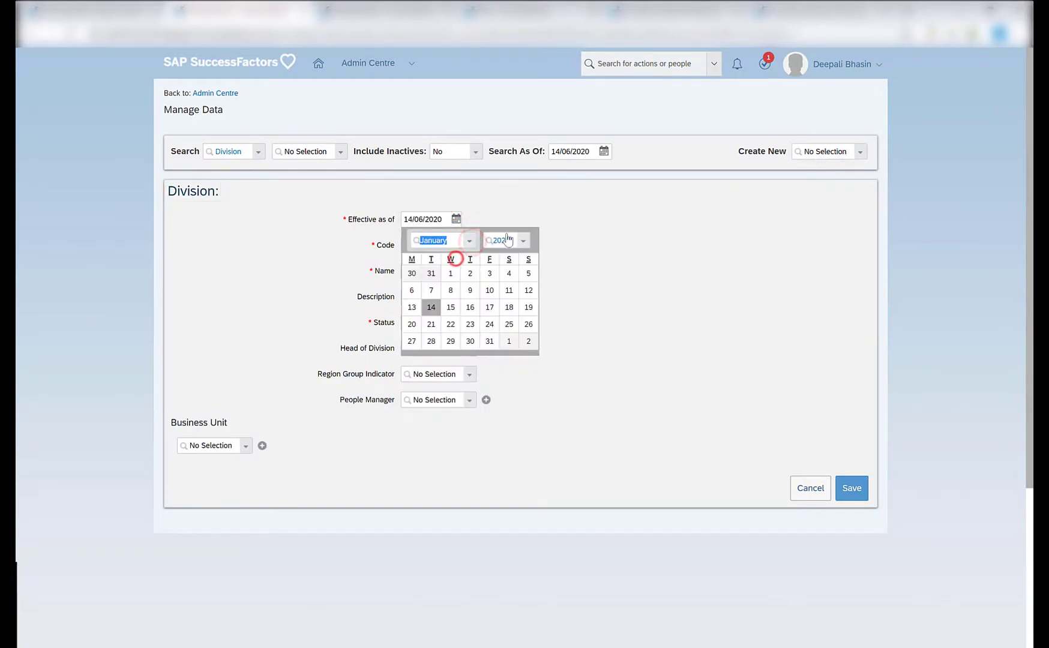
pyautogui.click(507, 238)
pyautogui.write('20')
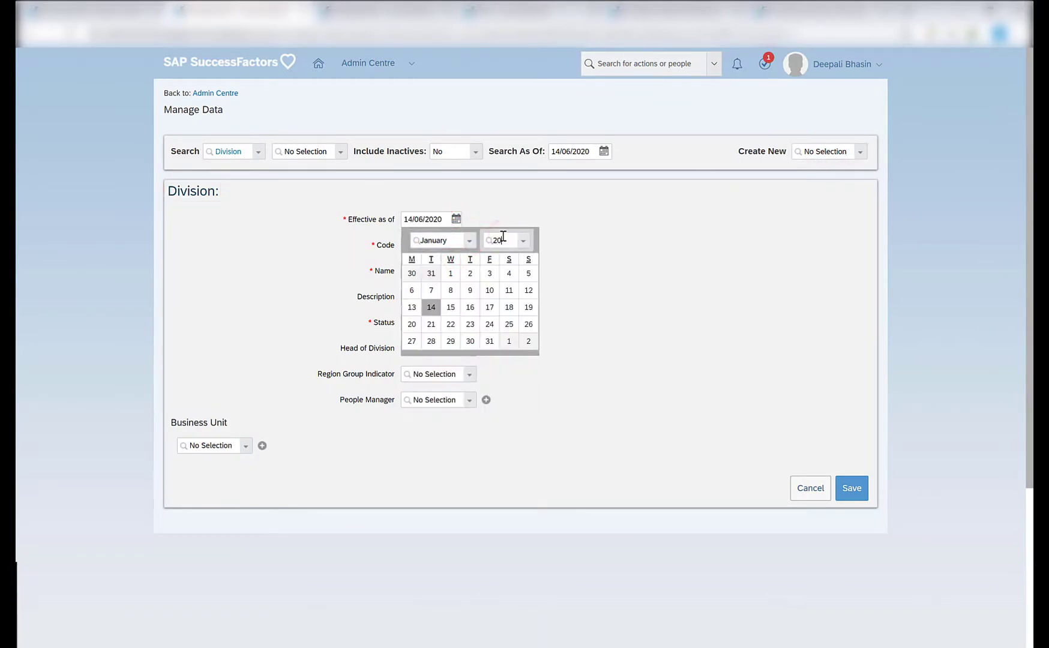
pyautogui.write('18')
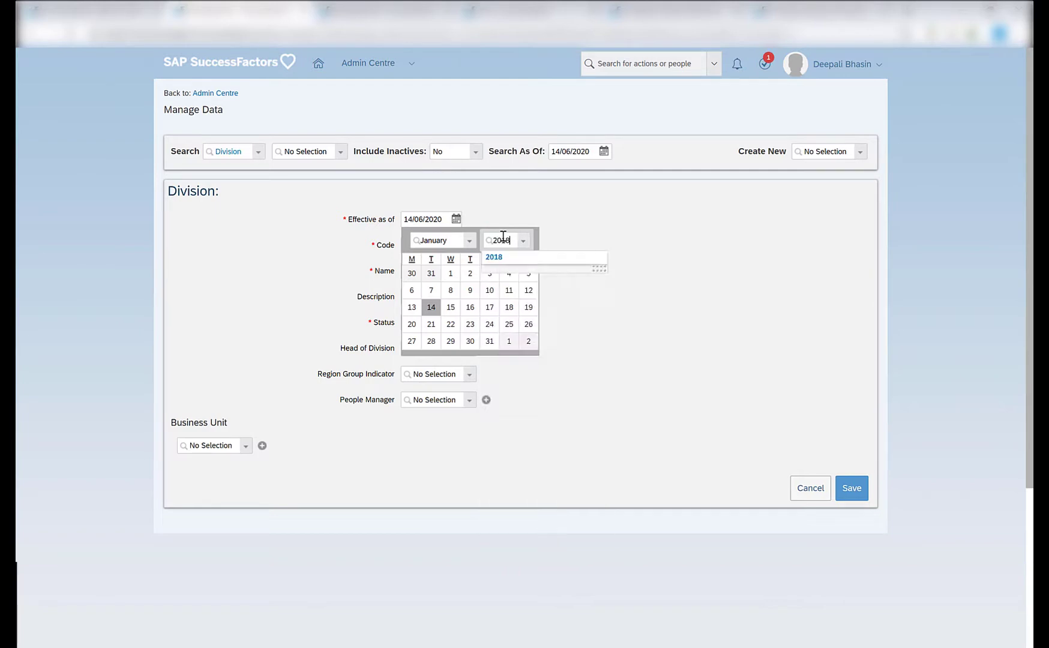
pyautogui.click(527, 258)
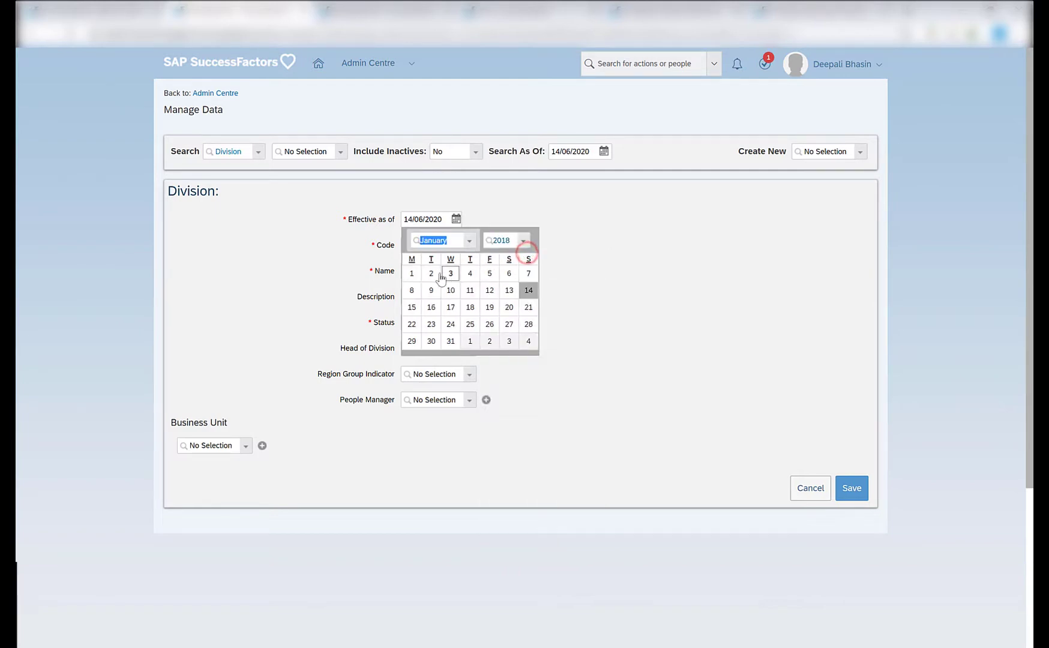
pyautogui.click(412, 274)
# - Enter db_division as the division's code and Human Resource as its name
pyautogui.click(434, 244)
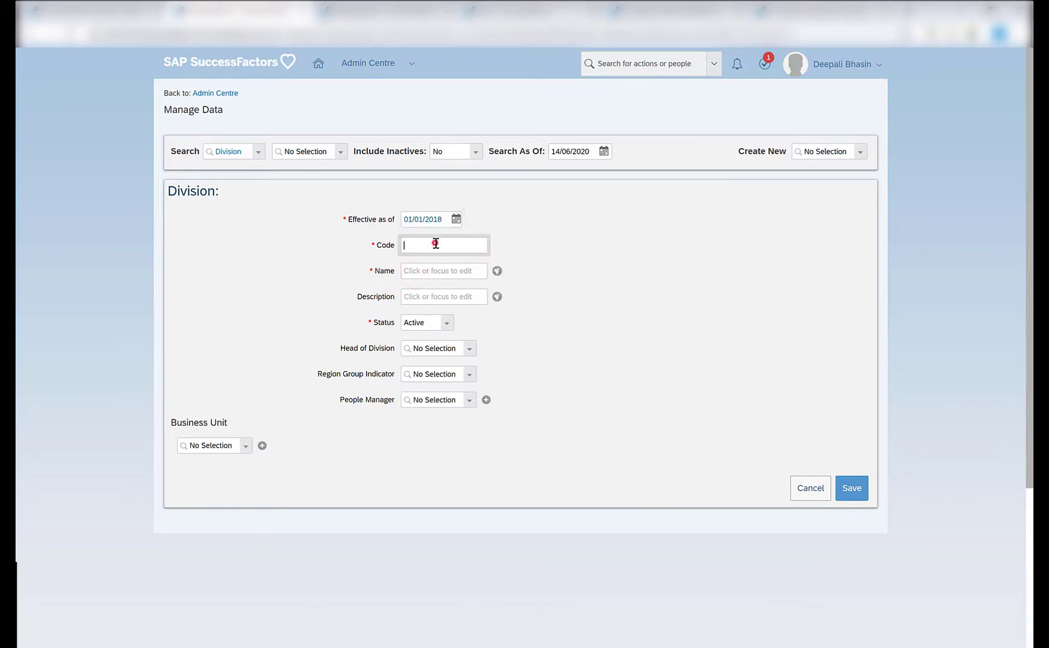
pyautogui.write('db_division')
pyautogui.doubleClick(435, 244)
pyautogui.click(457, 271)
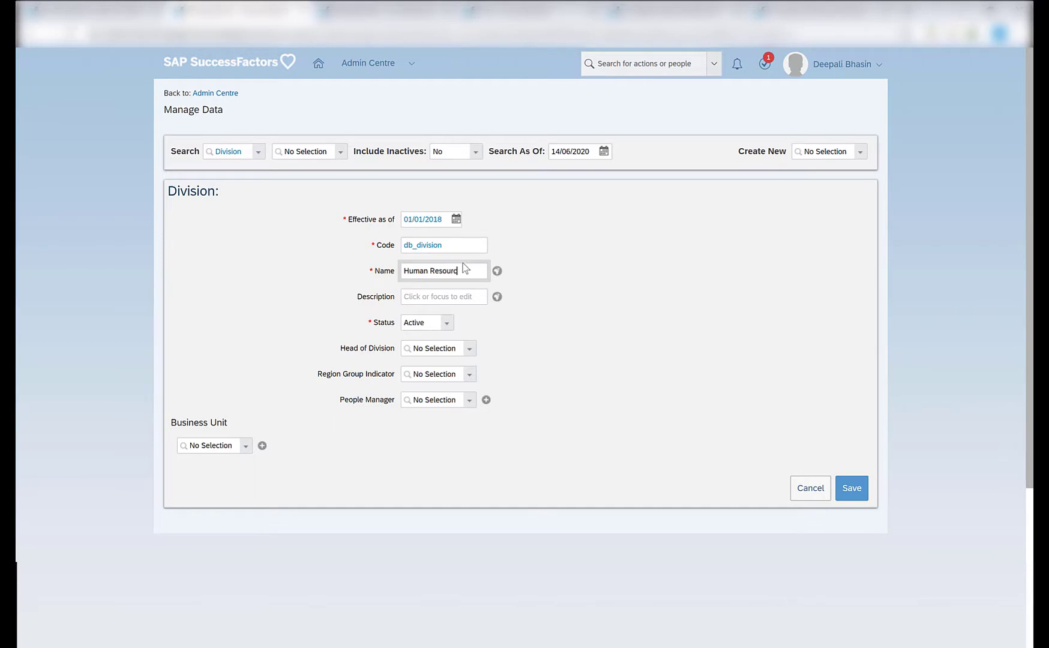
pyautogui.write('e')
# - Copy the division's name, Human Resource, into its description
pyautogui.moveTo(463, 268); pyautogui.dragTo(338, 275)
pyautogui.hotkey('ctrl', 'c')
pyautogui.click(436, 296)
pyautogui.hotkey('ctrl', 'v')
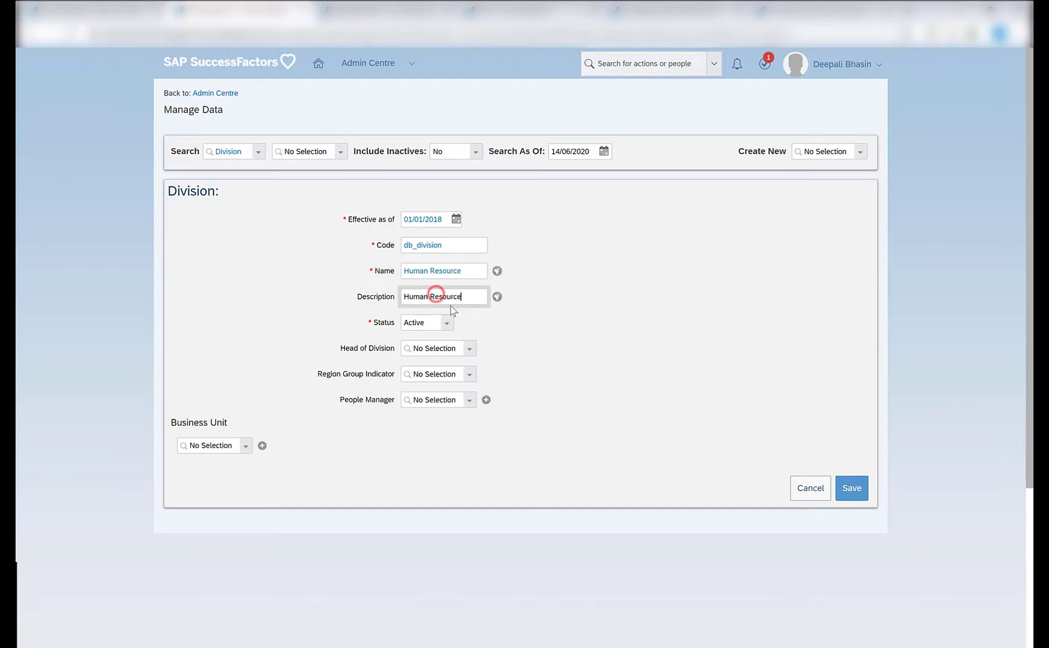
# - Look at the division's Head of Division and Region Group Indicator fields without selecting a value
pyautogui.click(468, 348)
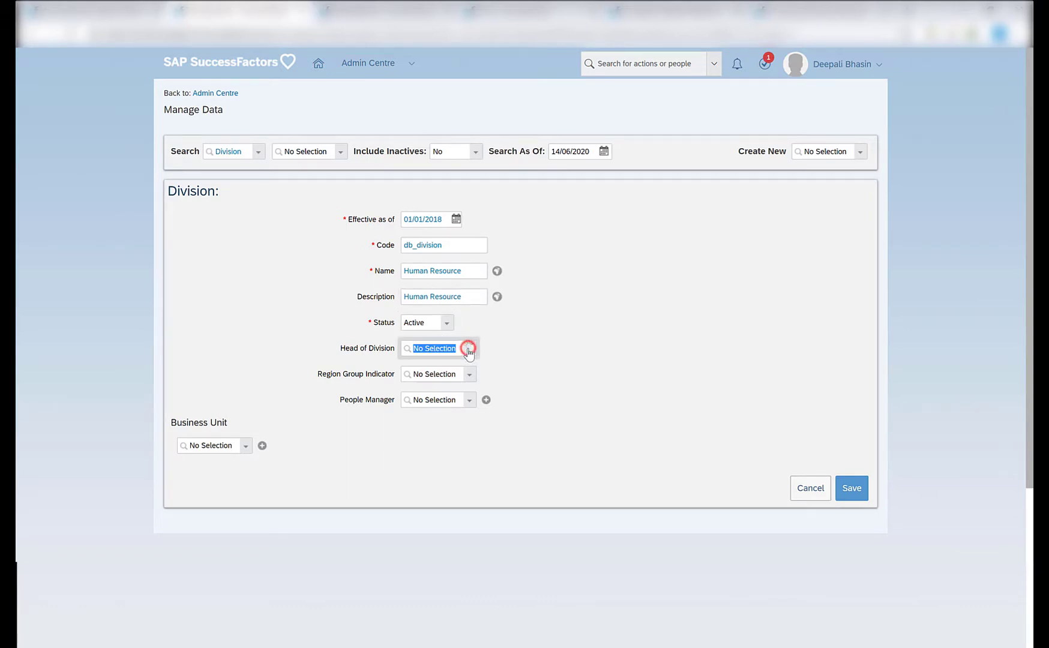
pyautogui.click(594, 358)
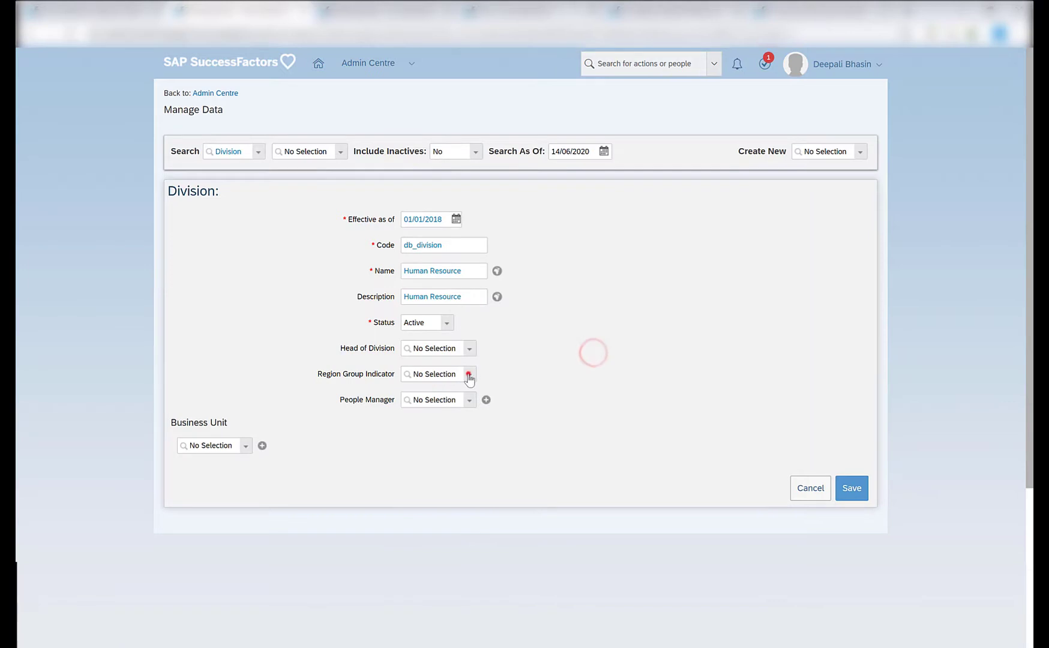
pyautogui.click(469, 373)
pyautogui.click(628, 356)
# - Associate the division with the business unit Google Office (db_business_unit)
pyautogui.scroll(-1, 626, 353)
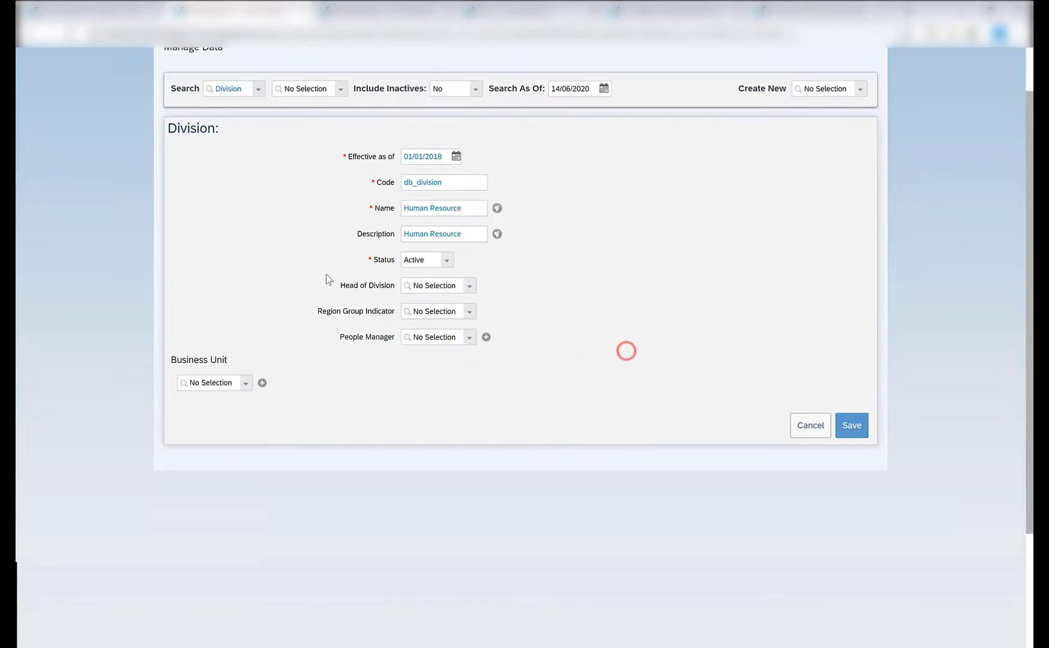
pyautogui.click(232, 383)
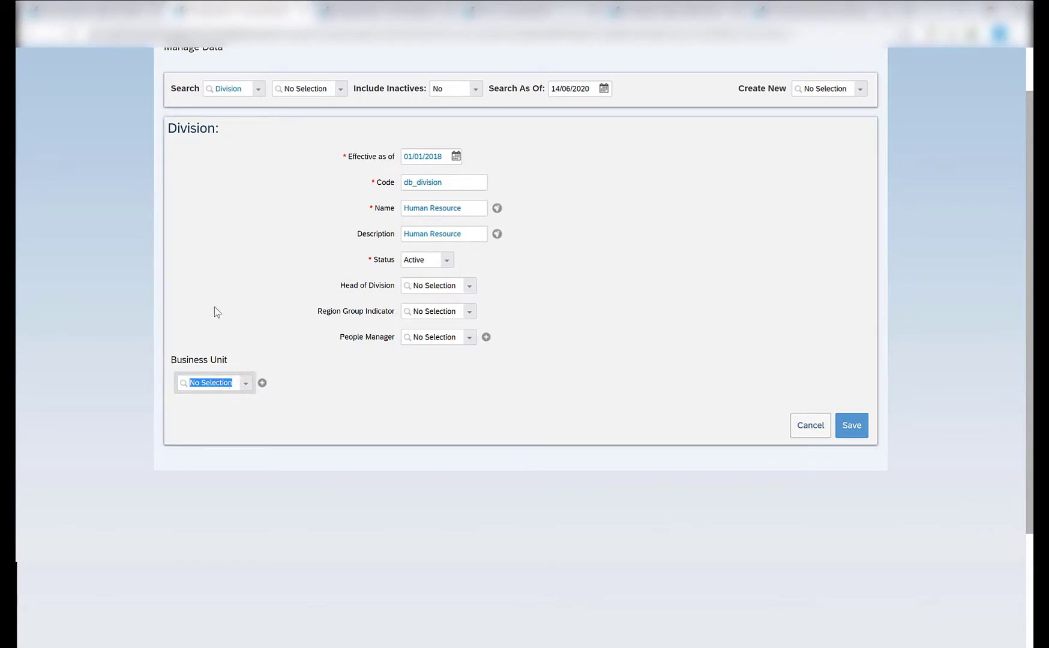
pyautogui.write('db_')
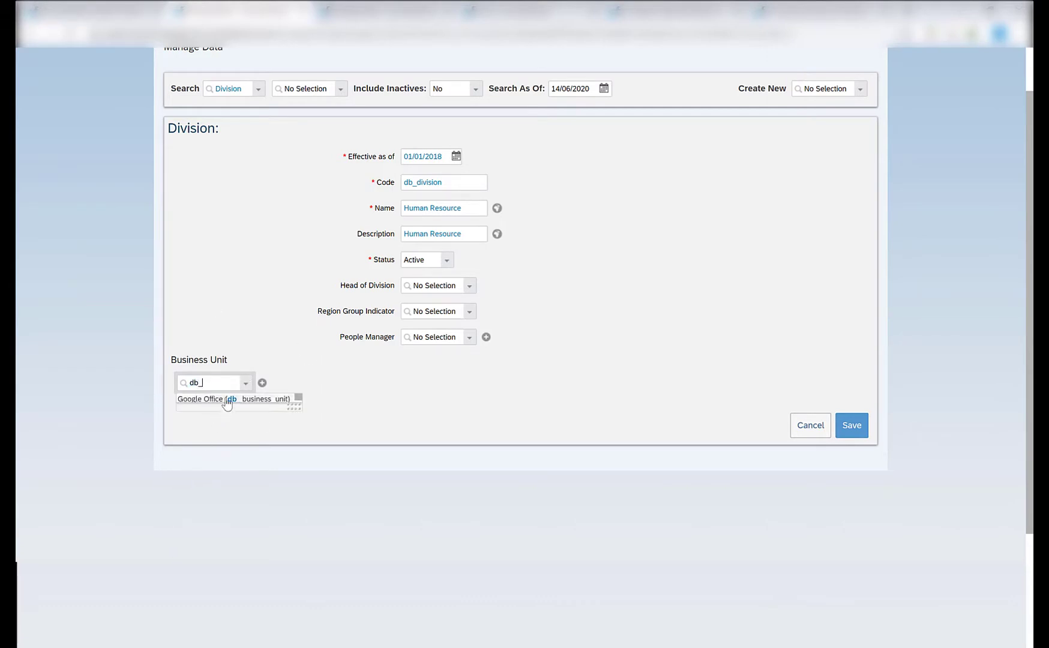
pyautogui.click(300, 400)
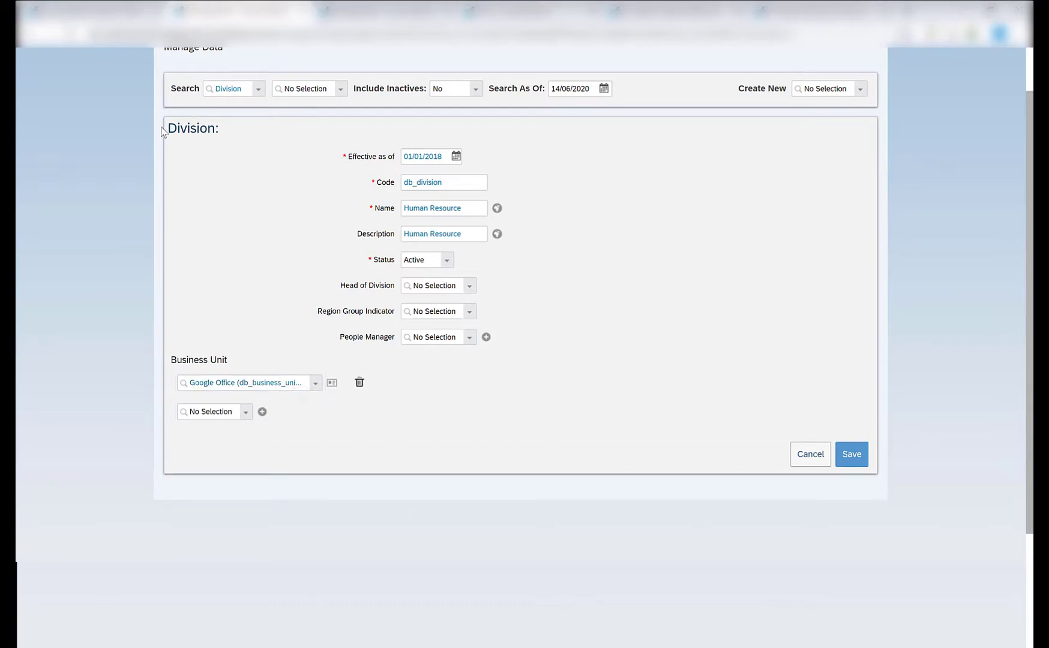
# - Review the association between the division and its business unit, and save the division record
pyautogui.moveTo(163, 127); pyautogui.dragTo(236, 143)
pyautogui.click(197, 359)
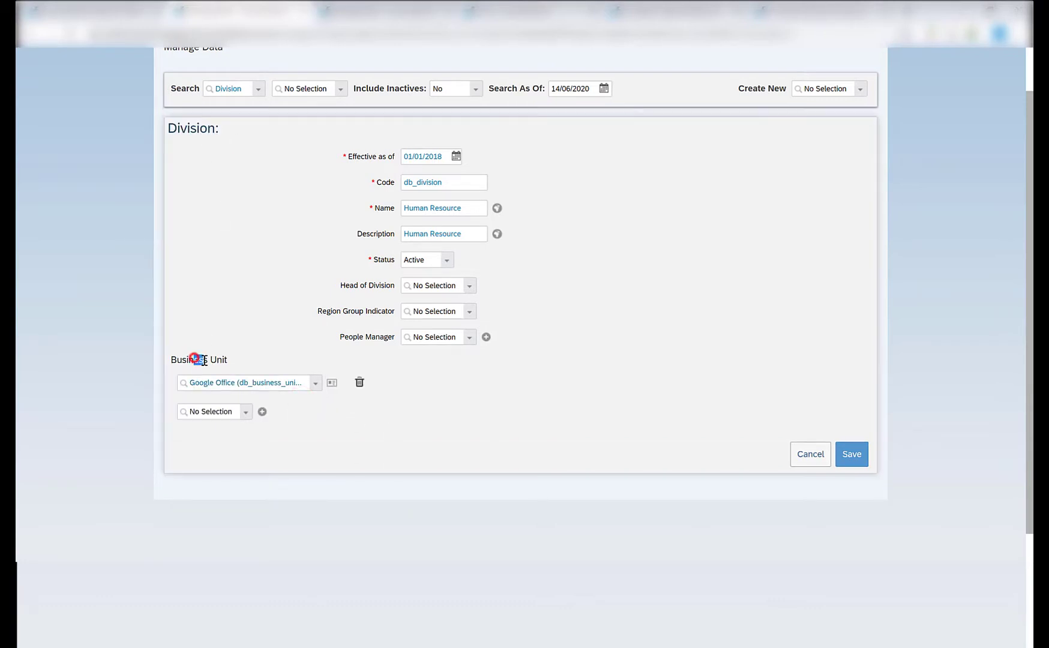
pyautogui.moveTo(193, 359); pyautogui.dragTo(223, 361)
pyautogui.click(246, 366)
pyautogui.click(858, 461)
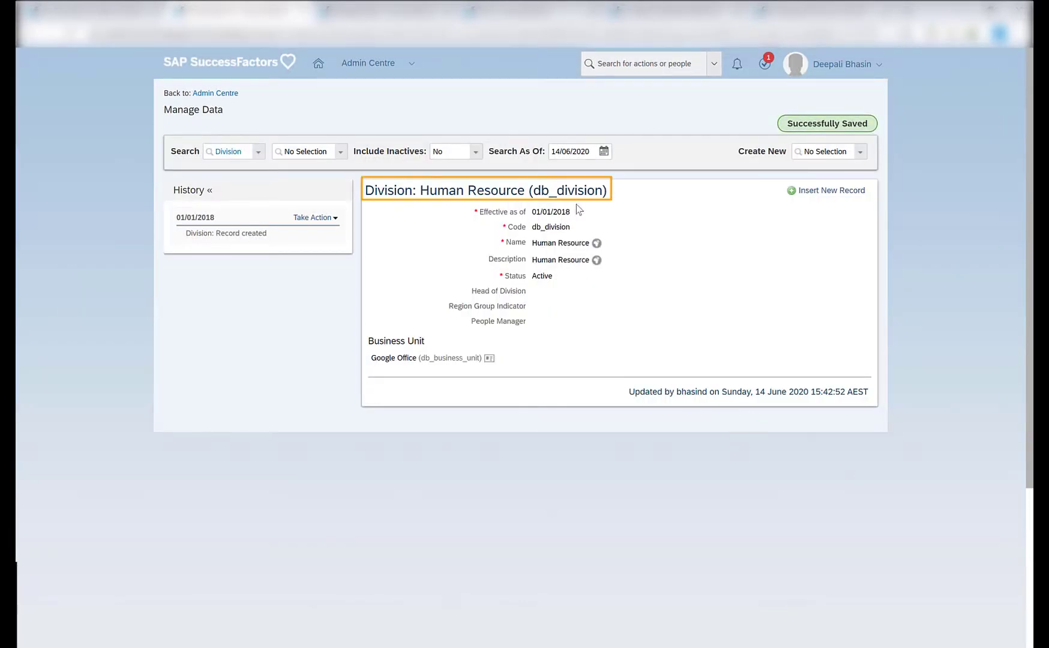
# - Create a new Subdivision record and set its effective date to 01/01/2018
pyautogui.click(835, 155)
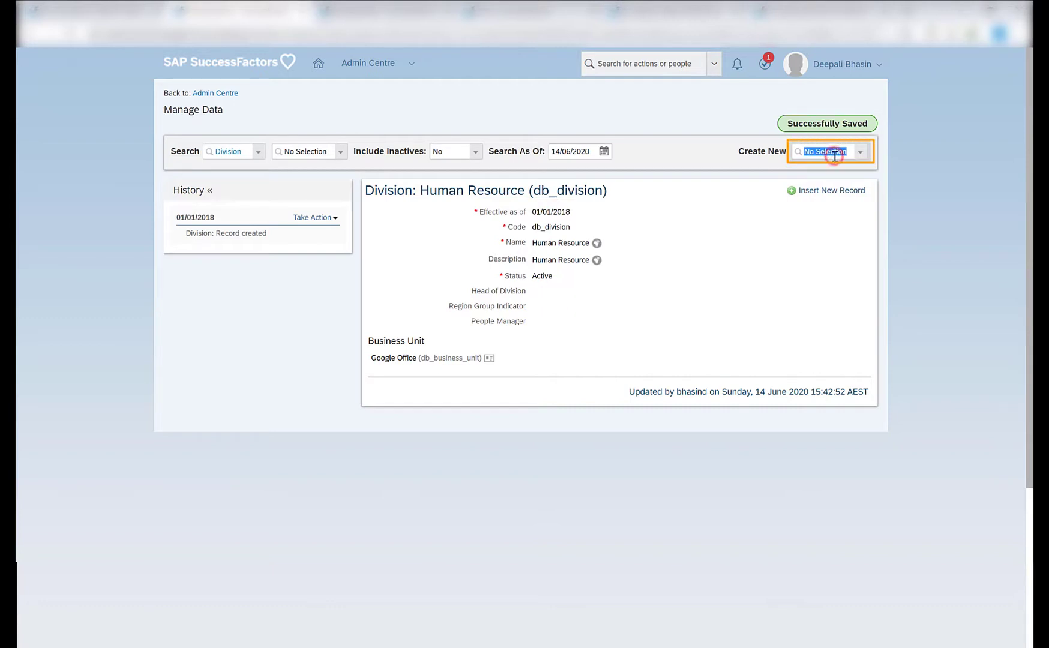
pyautogui.write('subdi')
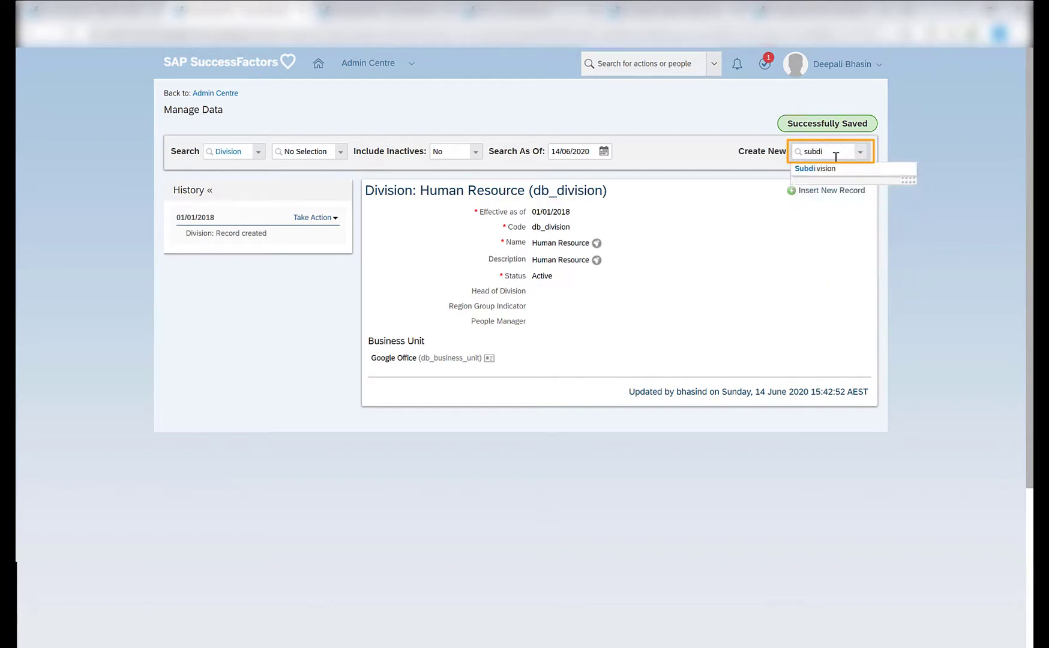
pyautogui.click(861, 169)
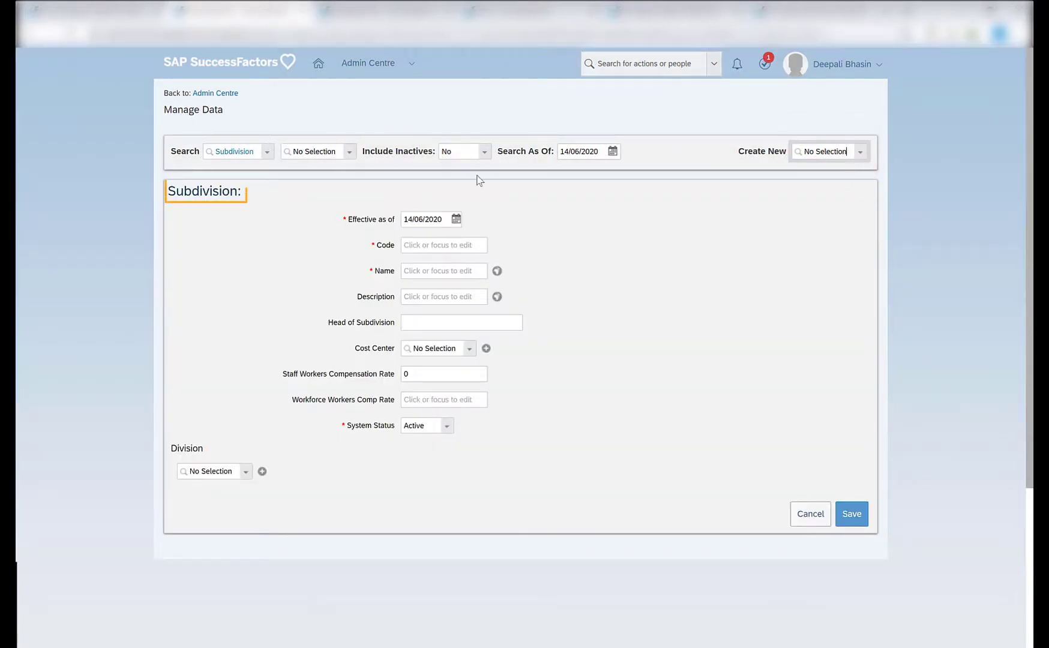
pyautogui.click(455, 218)
pyautogui.click(468, 240)
pyautogui.click(463, 251)
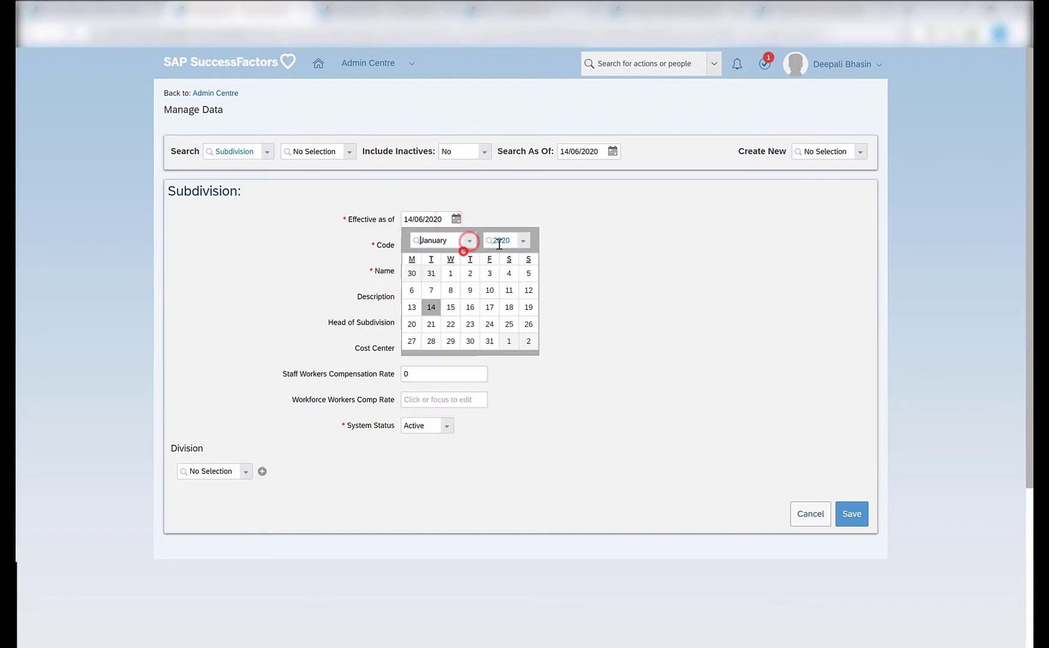
pyautogui.doubleClick(502, 240)
pyautogui.write('2018')
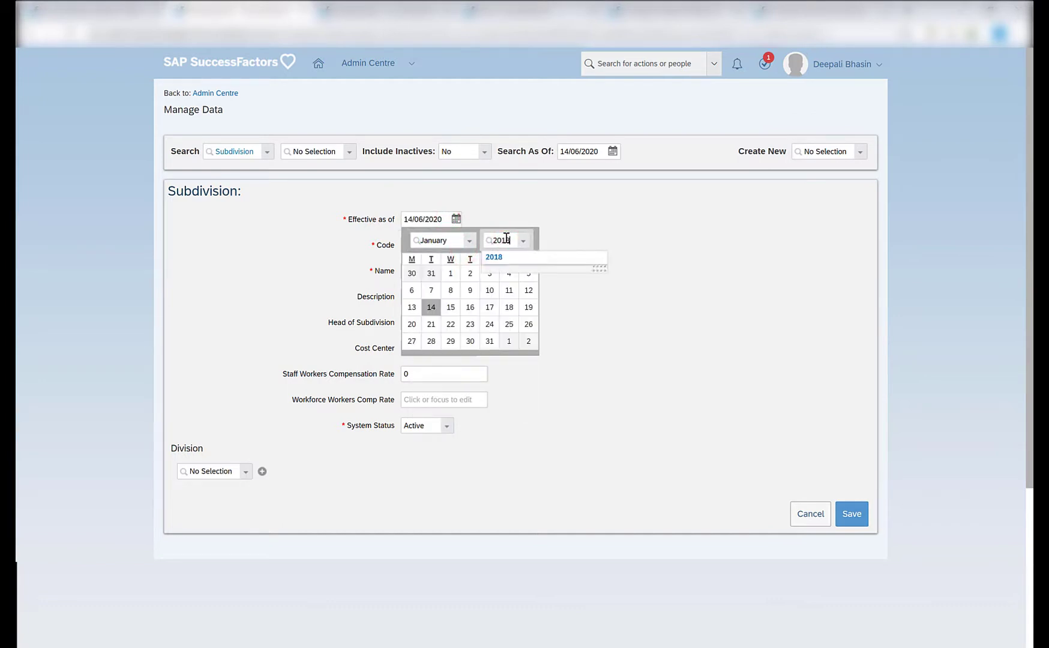
pyautogui.click(495, 256)
pyautogui.click(412, 273)
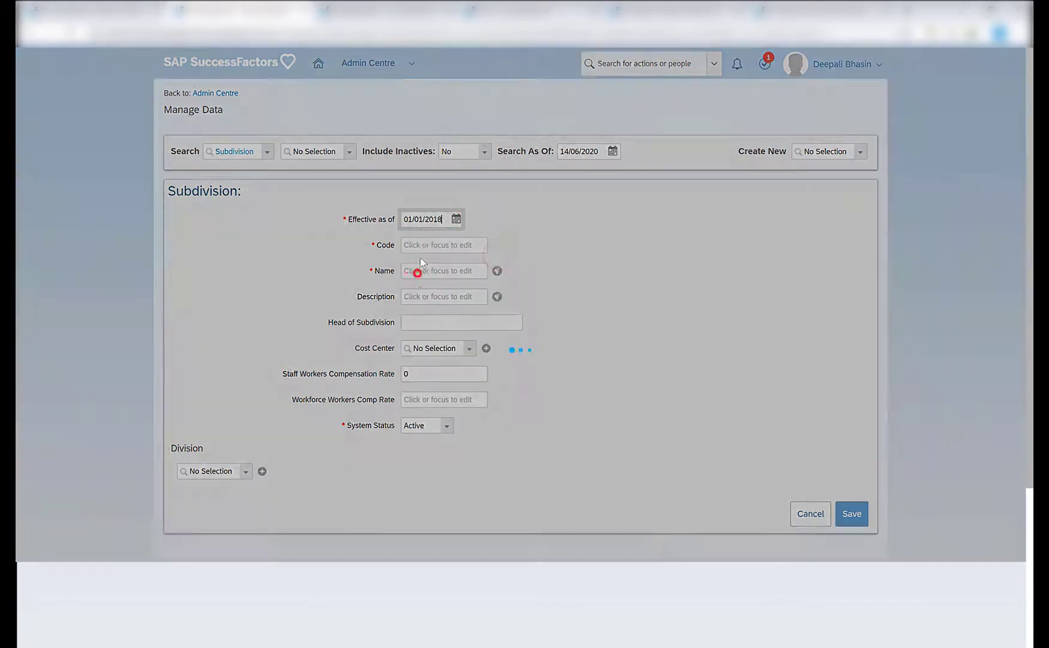
# - Enter db_subdivision as the subdivision's code and Payroll Subdivision as its name
pyautogui.click(440, 244)
pyautogui.write('db_subdiv')
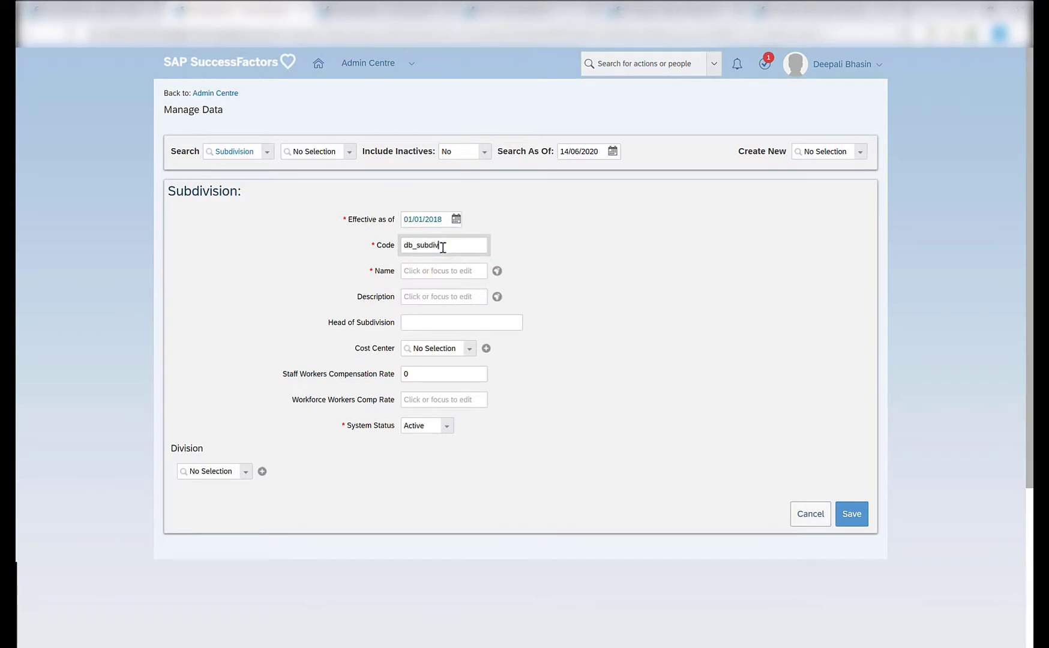
pyautogui.write('ision')
pyautogui.click(433, 270)
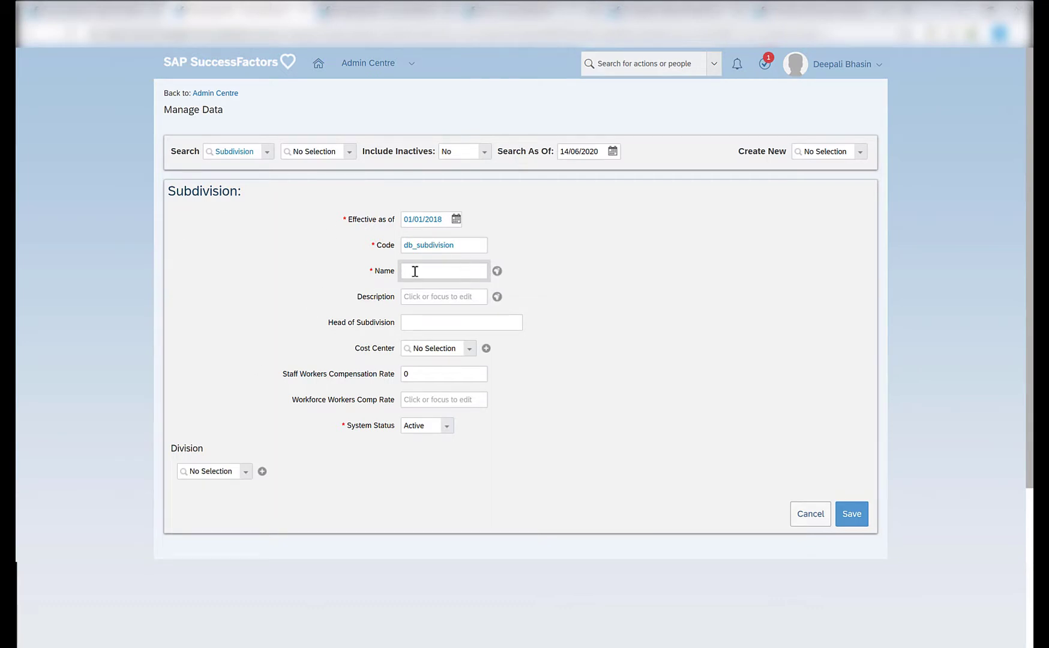
pyautogui.write('Payroll Subdivisio')
pyautogui.write('n')
# - Copy the subdivision's name, Payroll Subdivision, into its description
pyautogui.hotkey('ctrl', 'a')
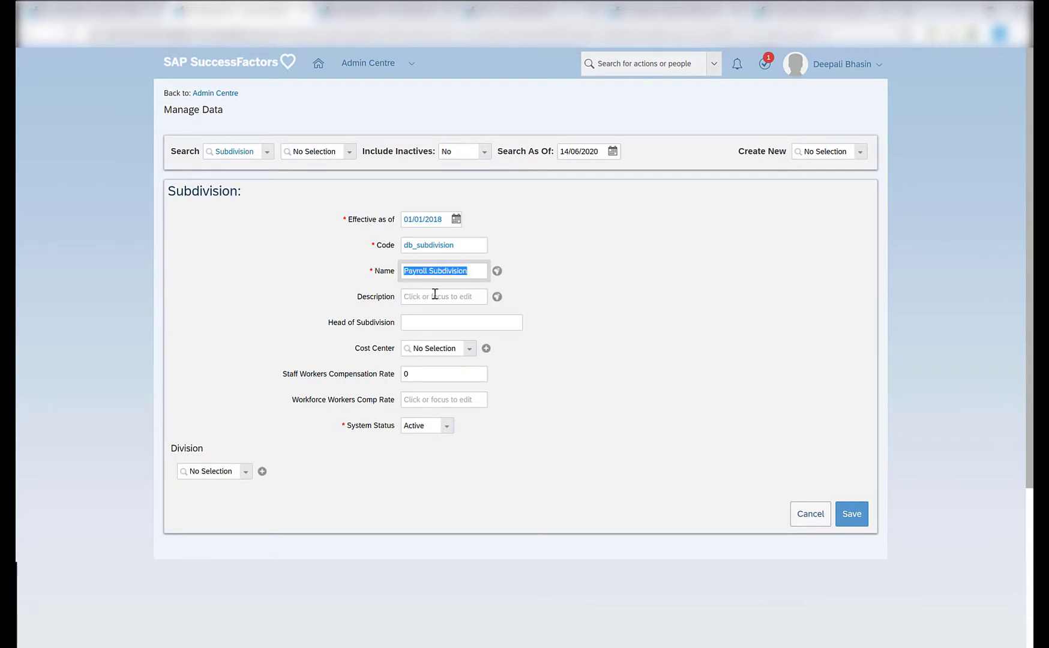
pyautogui.click(435, 296)
pyautogui.hotkey('ctrl', 'v')
# - Try to look up an employee by first name for the Head of Subdivision field
pyautogui.click(448, 319)
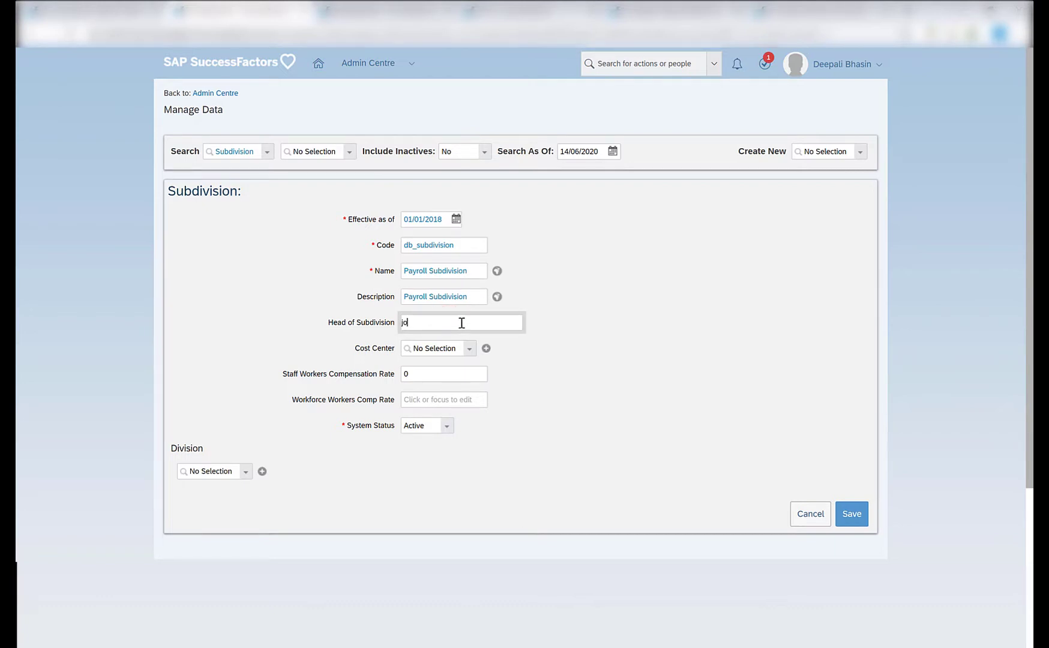
pyautogui.write('hn')
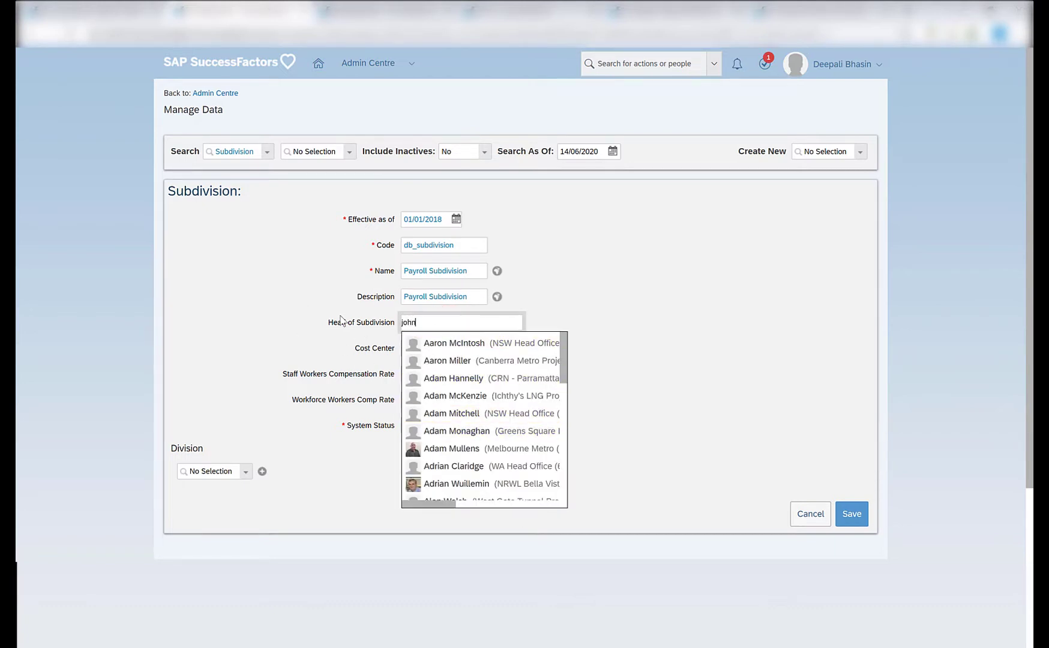
pyautogui.click(340, 317)
pyautogui.click(427, 321)
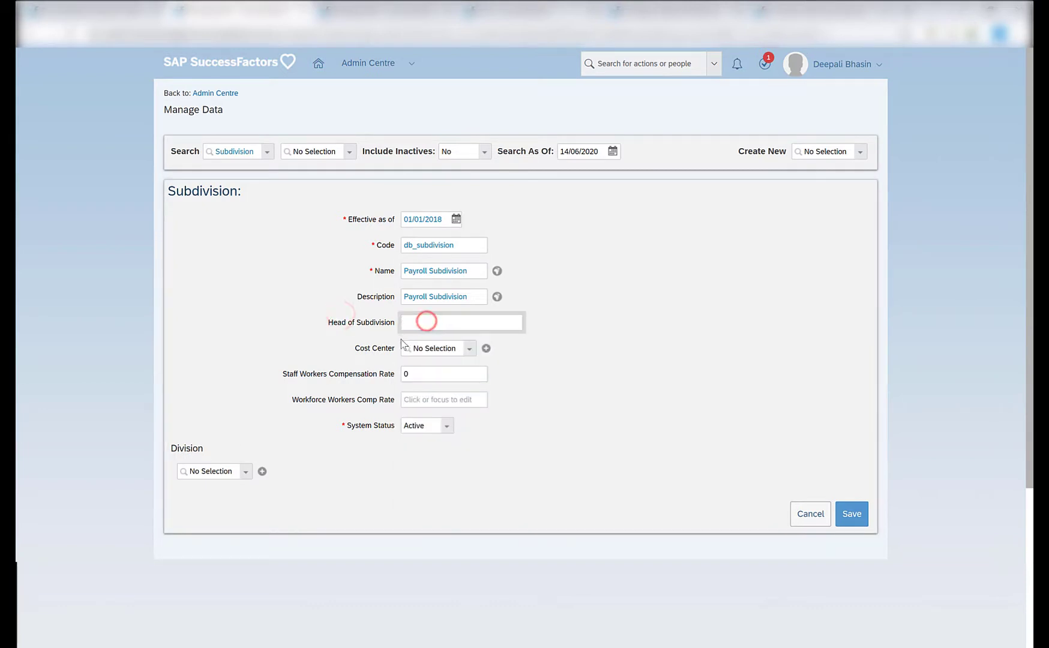
# - Add a new cost center from the subdivision record and set its effective date to 01/01/2018
pyautogui.click(486, 348)
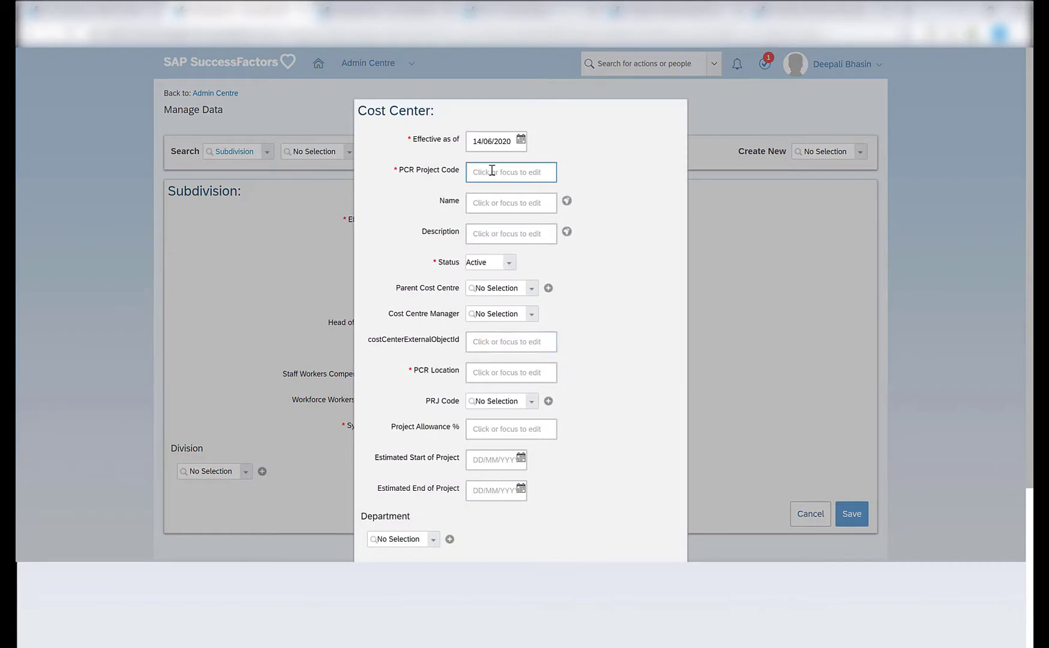
pyautogui.click(519, 140)
pyautogui.click(532, 171)
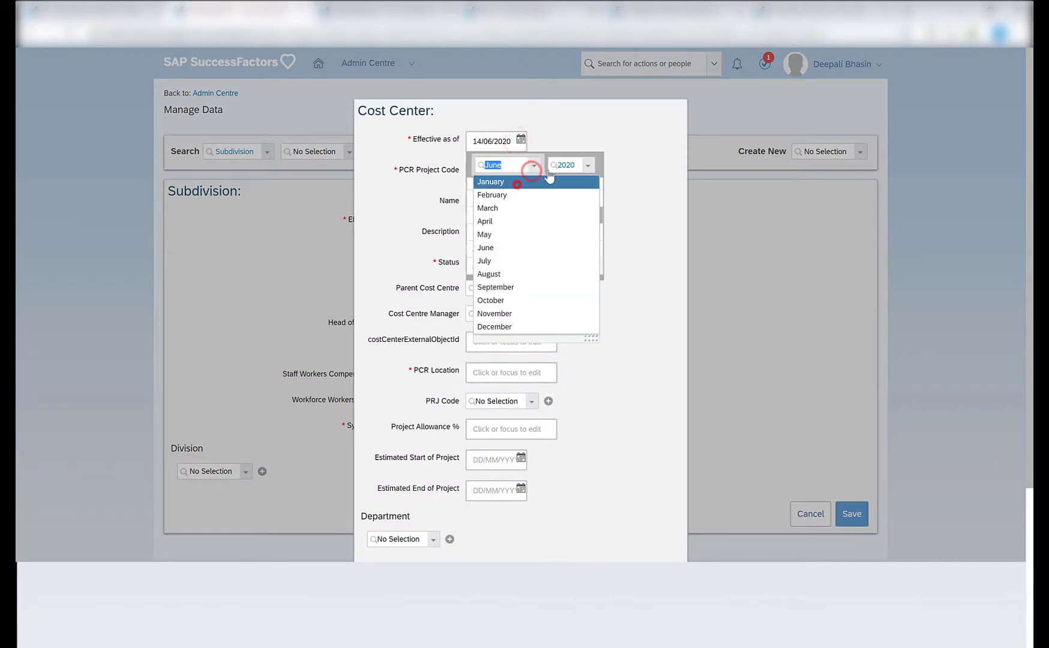
pyautogui.click(528, 181)
pyautogui.click(562, 165)
pyautogui.write('18')
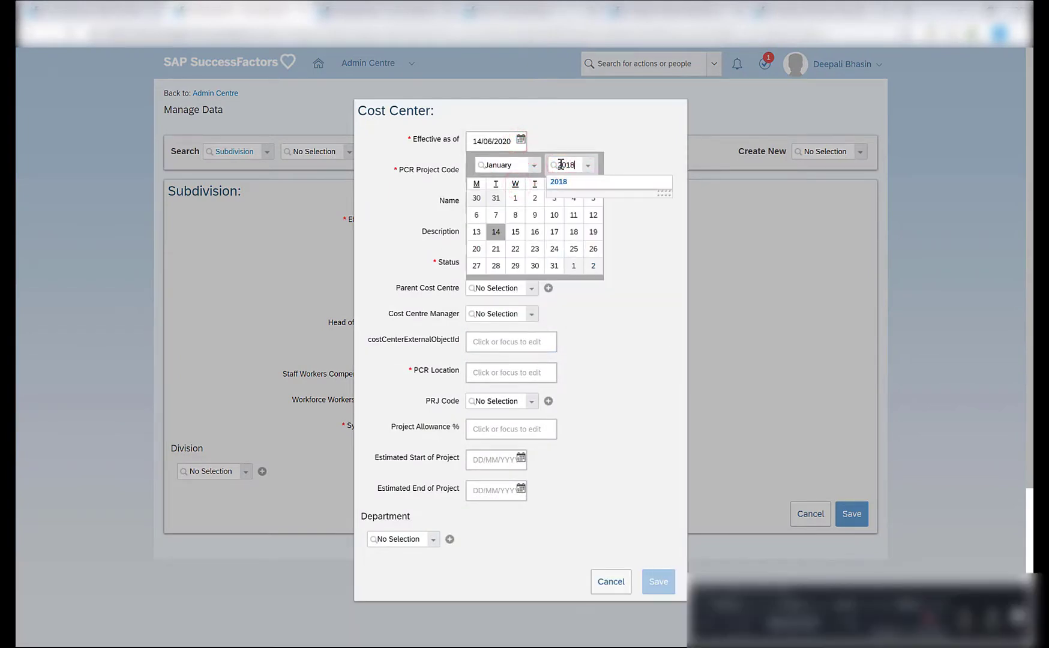
pyautogui.click(579, 182)
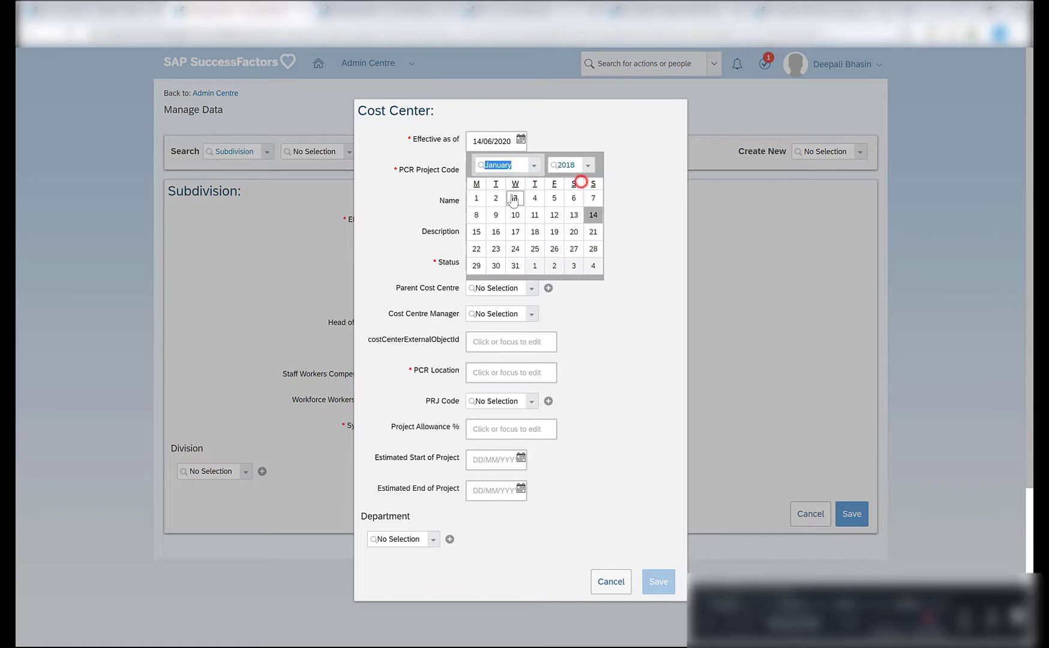
pyautogui.click(479, 198)
# - Enter 1234 as the cost center's PCR Project Code and db_cost_center as its name
pyautogui.write('1234')
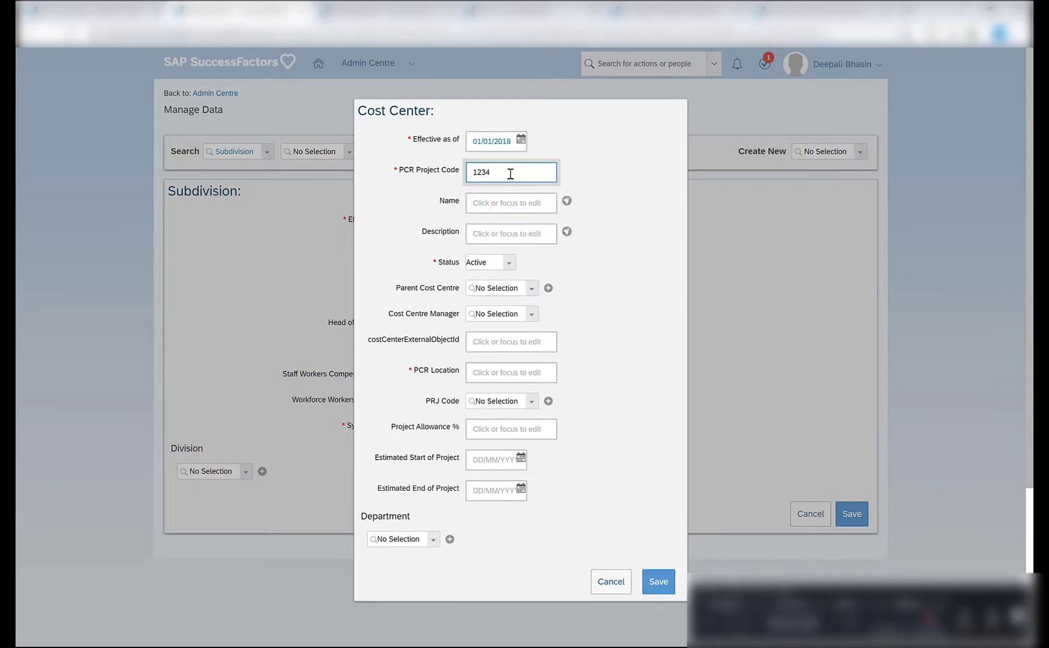
pyautogui.doubleClick(507, 173)
pyautogui.click(495, 204)
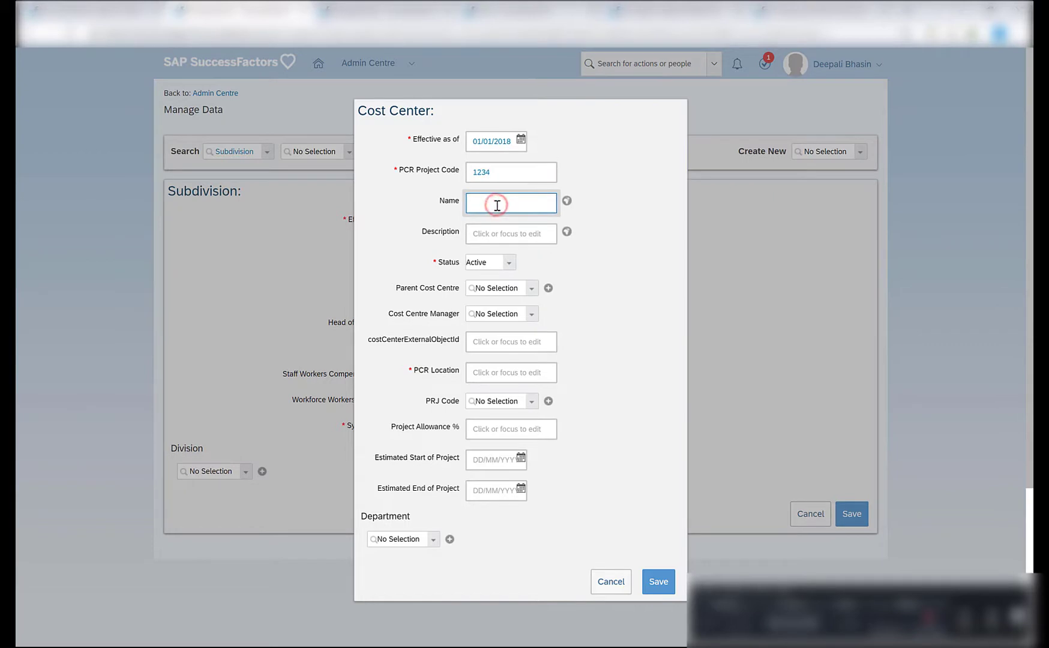
pyautogui.write('db_cost_center')
pyautogui.doubleClick(532, 202)
pyautogui.click(500, 204)
pyautogui.press('BackSpace')
pyautogui.write('t_center')
# - Copy the cost center's name into its description and set its PCR Location to Texas
pyautogui.doubleClick(512, 204)
pyautogui.hotkey('ctrl', 'c')
pyautogui.click(517, 230)
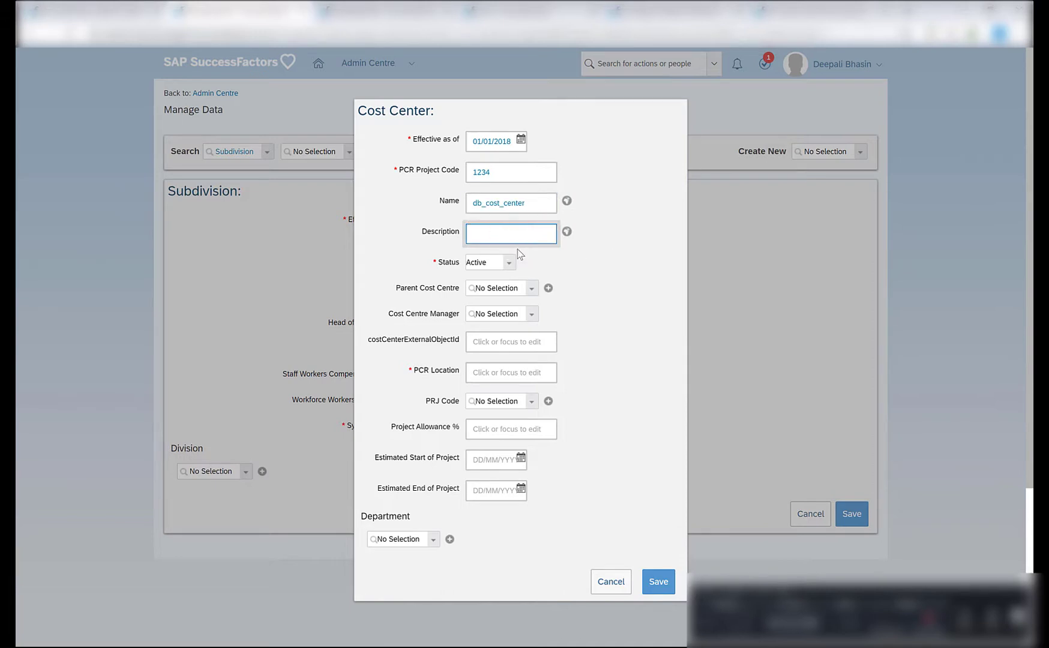
pyautogui.hotkey('ctrl', 'v')
pyautogui.click(503, 380)
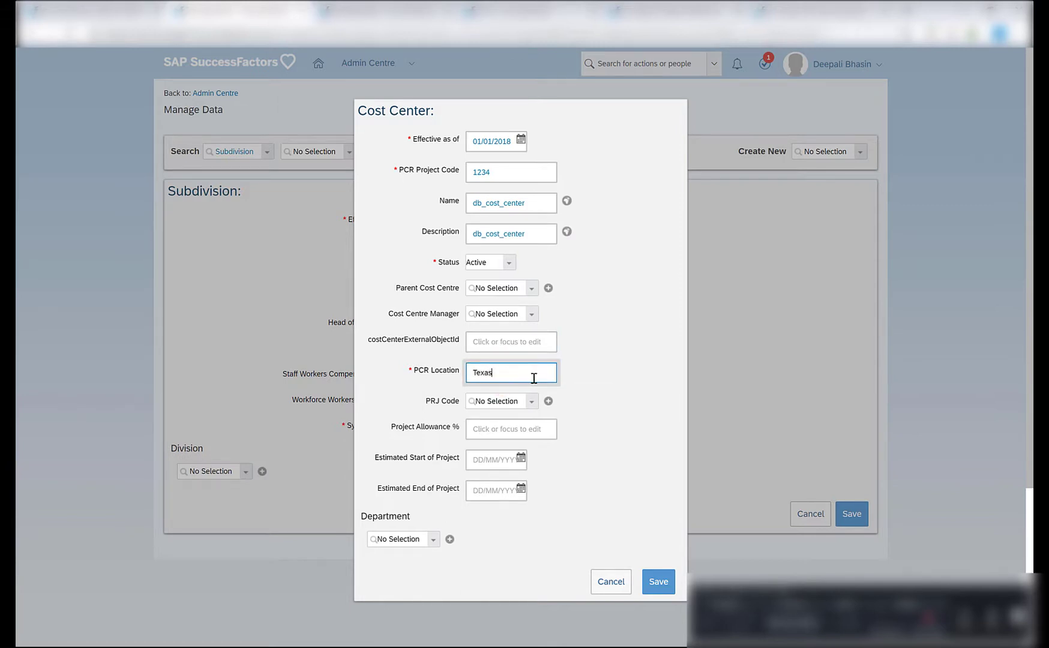
pyautogui.click(593, 386)
pyautogui.click(511, 426)
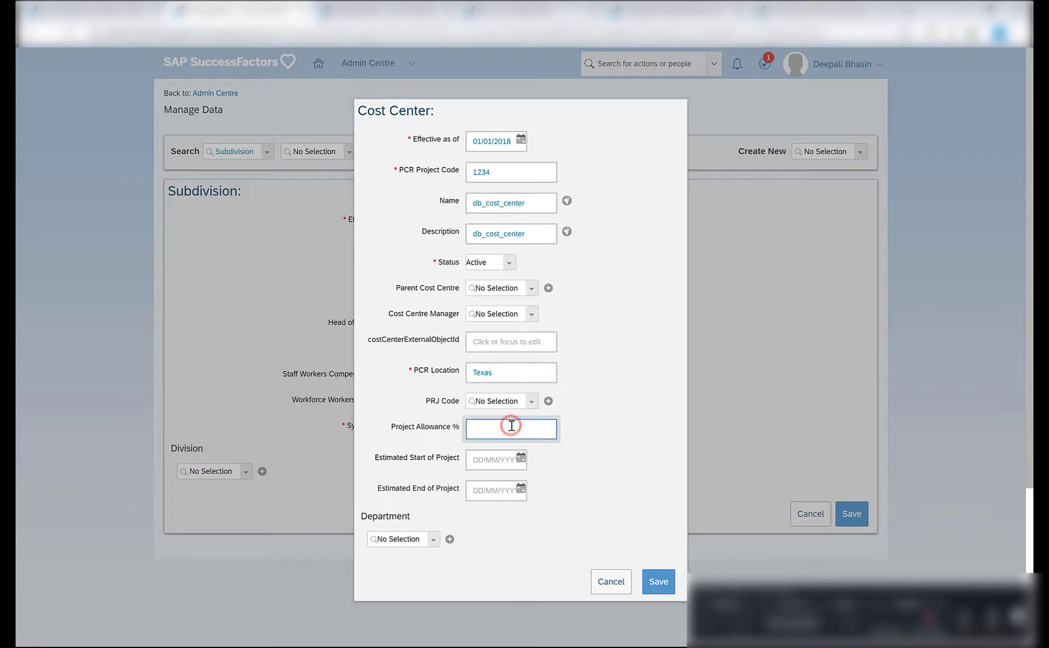
pyautogui.scroll(-2, 423, 517)
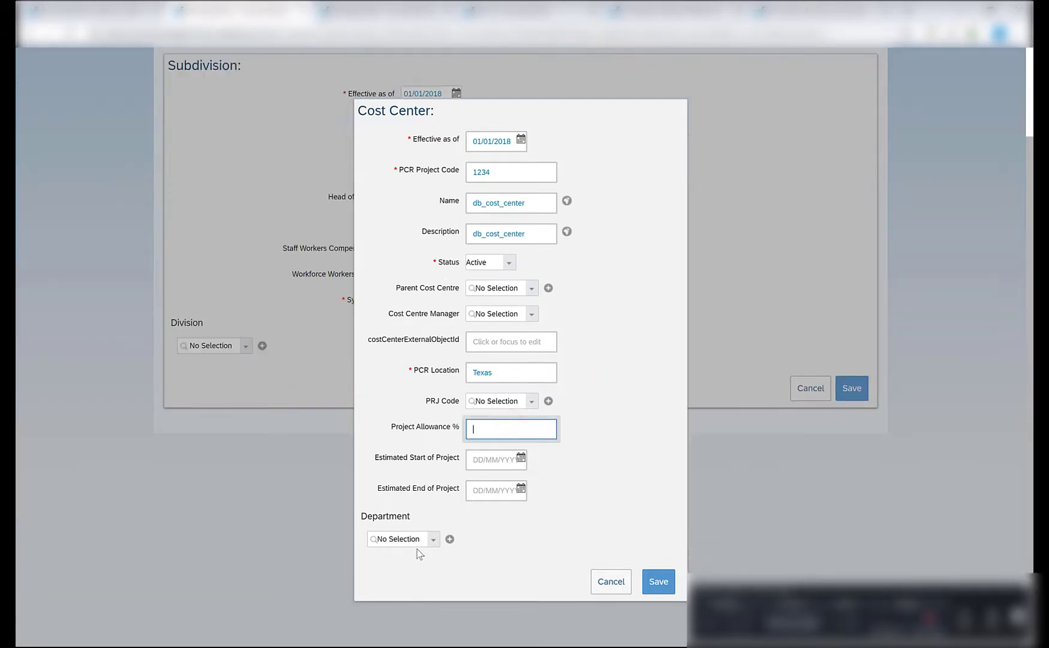
pyautogui.click(414, 541)
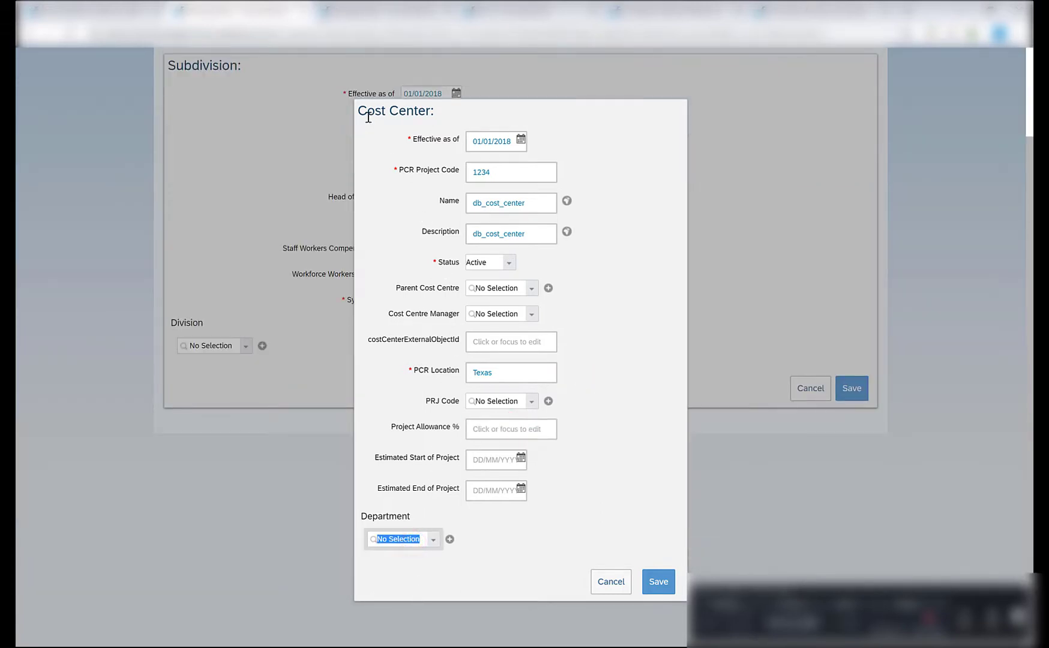
pyautogui.moveTo(367, 112); pyautogui.dragTo(426, 112)
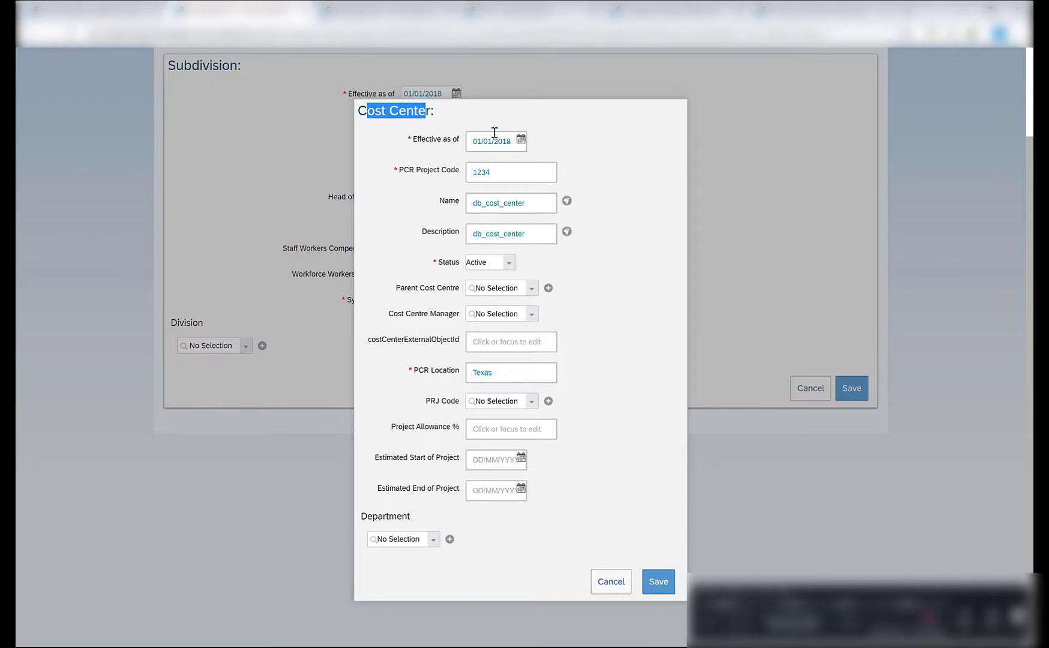
# - Add a new department from the cost center record and set its effective date to 01/01/2018
pyautogui.click(450, 540)
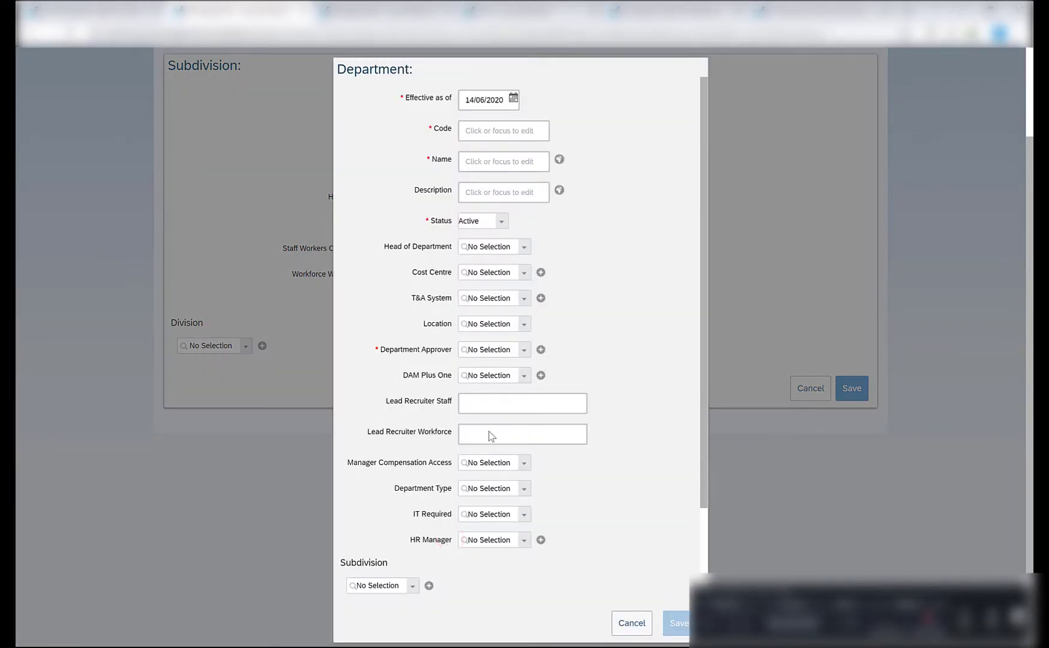
pyautogui.click(513, 97)
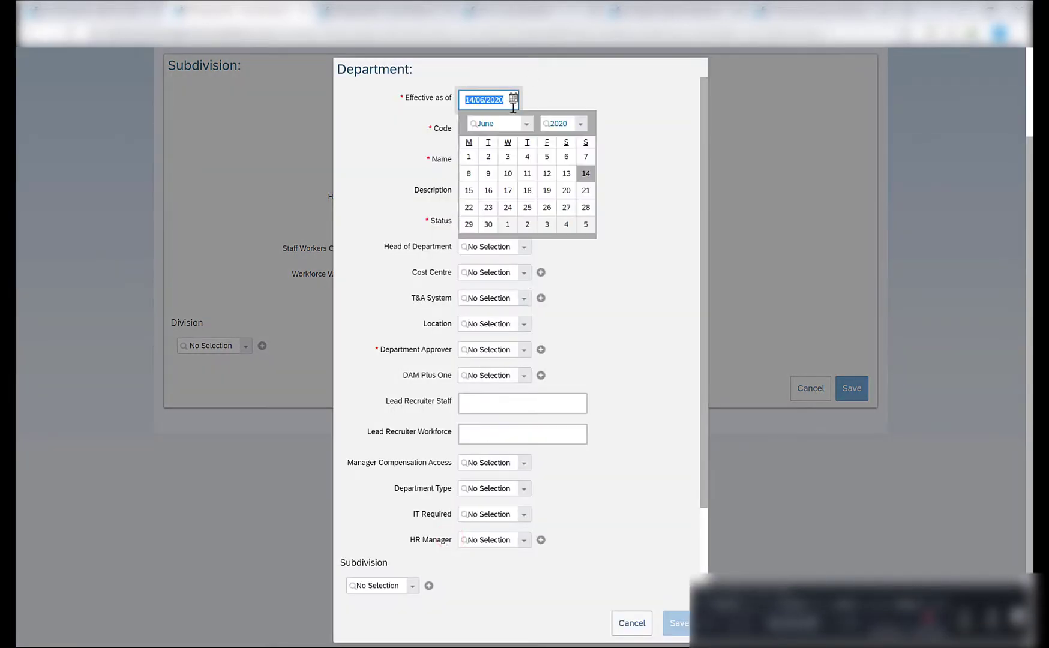
pyautogui.click(521, 124)
pyautogui.click(517, 140)
pyautogui.click(559, 123)
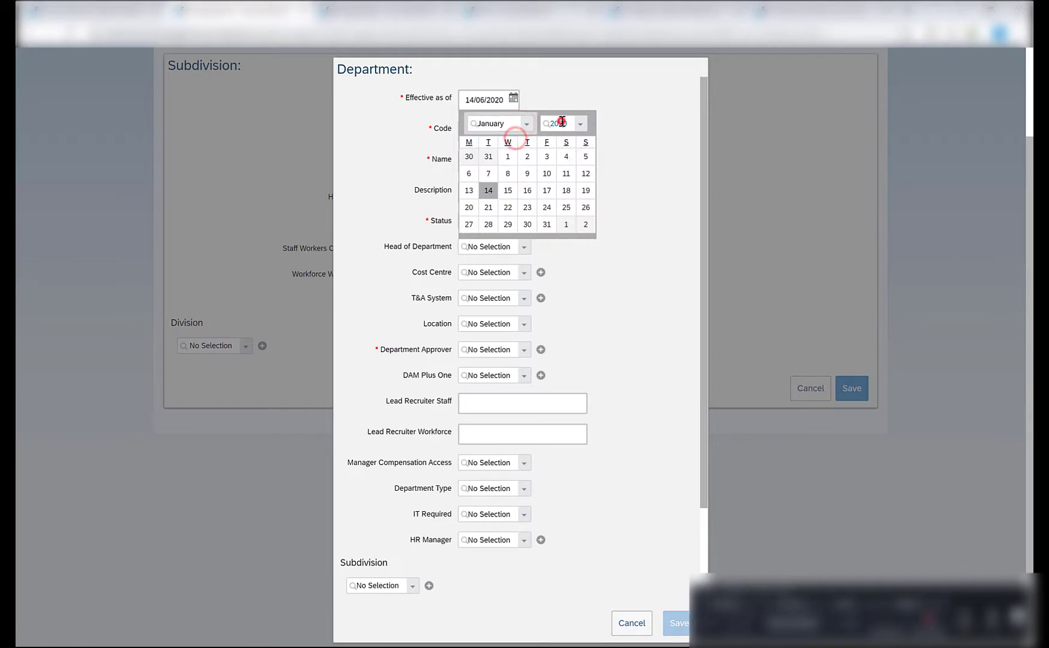
pyautogui.write('2018')
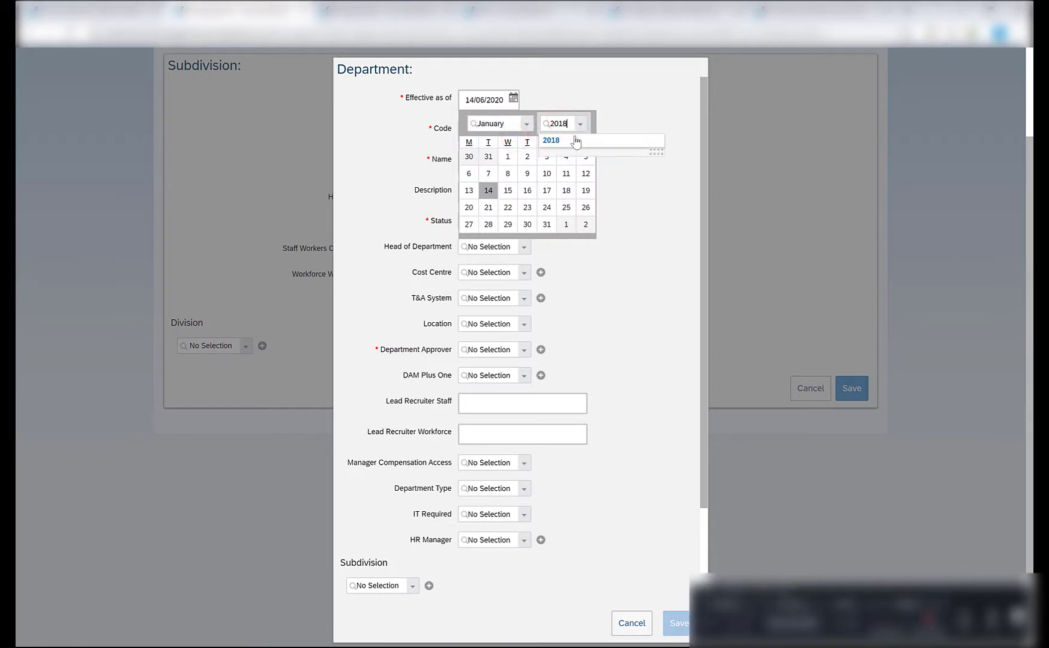
pyautogui.click(575, 140)
# - Enter db_department as the department's code and Payroll Department as its name
pyautogui.click(494, 131)
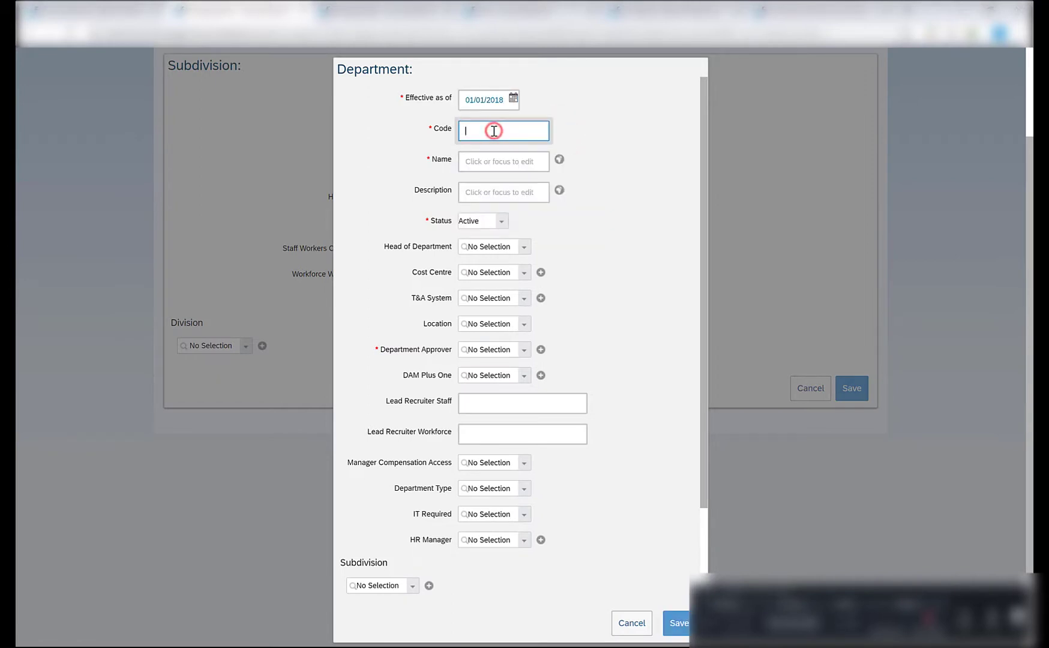
pyautogui.write('db_department')
pyautogui.hotkey('ctrl', 'a')
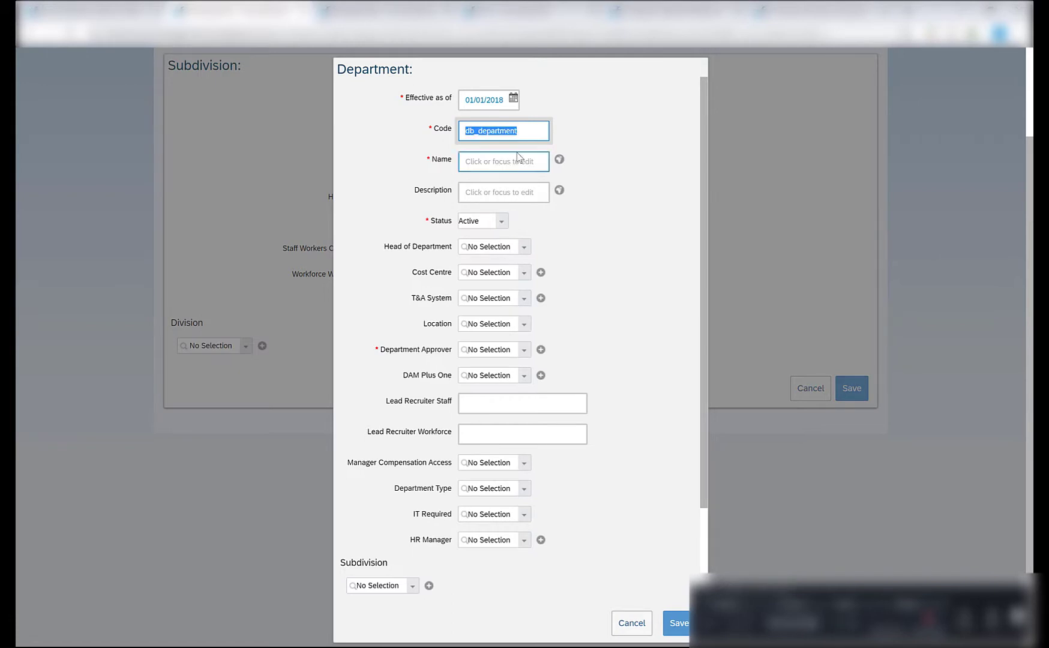
pyautogui.click(494, 161)
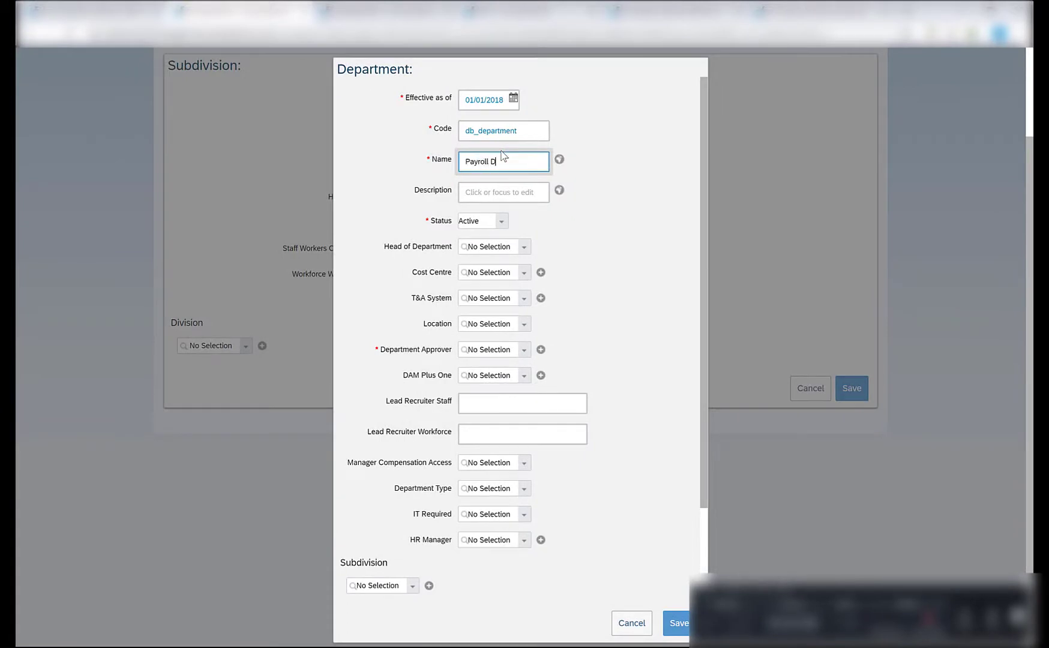
# - Copy the department's name, Payroll Department, into its description
pyautogui.hotkey('ctrl', 'a')
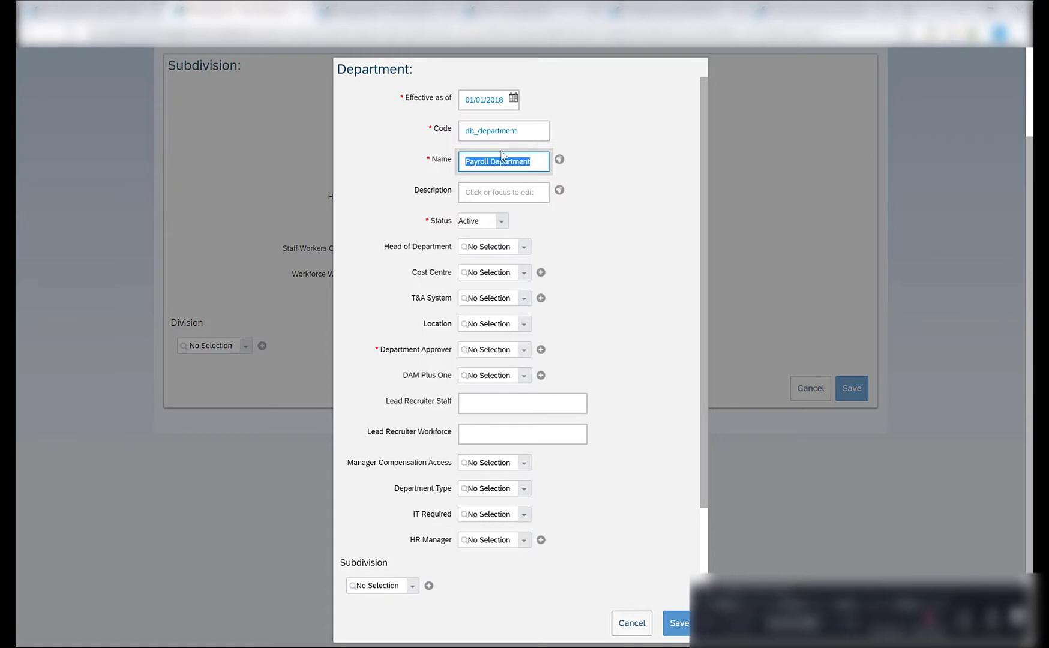
pyautogui.hotkey('ctrl', 'c')
pyautogui.click(526, 192)
pyautogui.hotkey('ctrl', 'v')
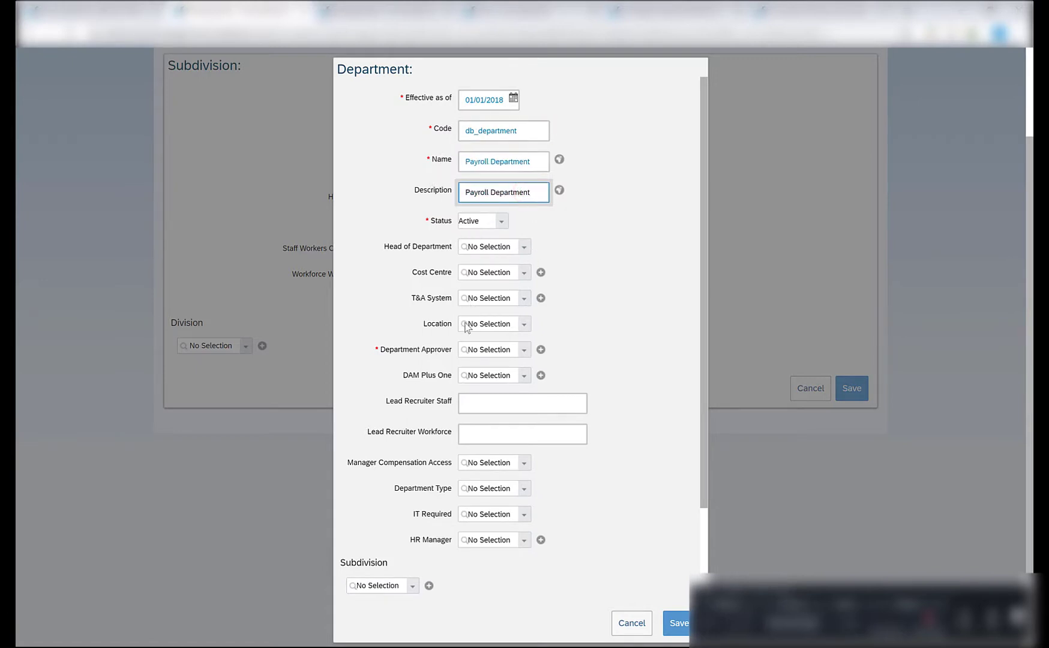
# - Search the department's Department Approver options for manager and select Area Manager (D0081P)
pyautogui.scroll(-1, 479, 326)
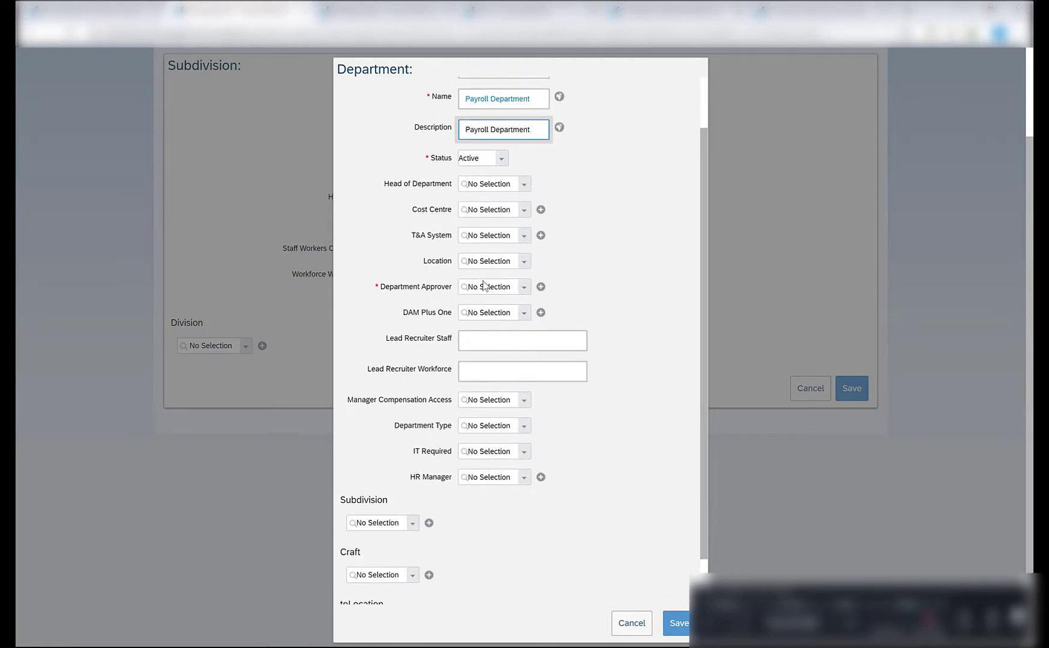
pyautogui.click(487, 286)
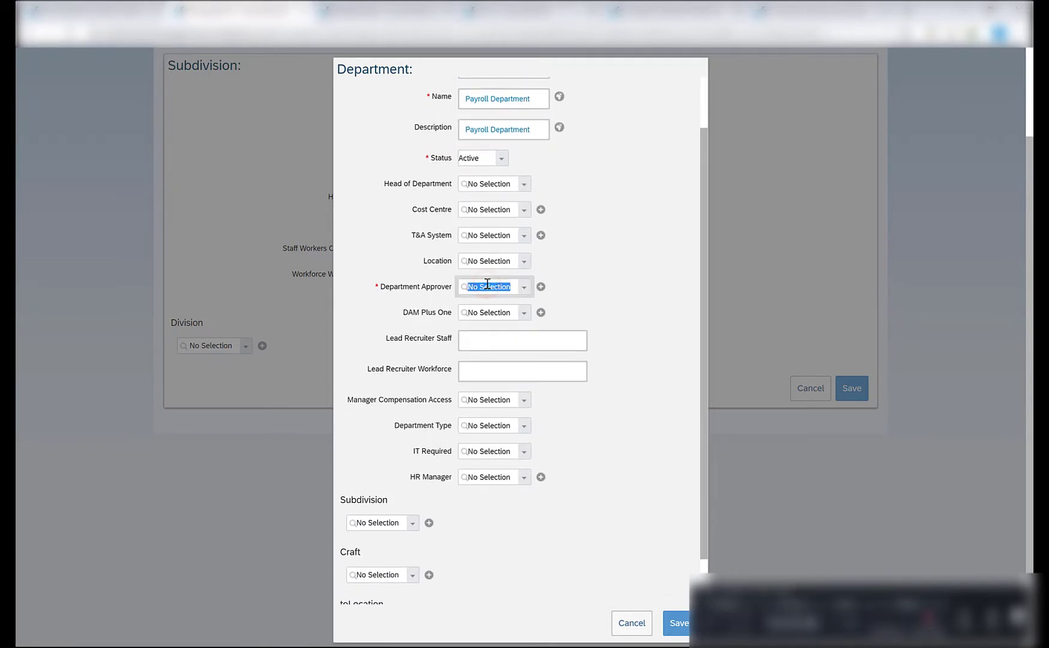
pyautogui.write('manager')
pyautogui.scroll(-5, 547, 418)
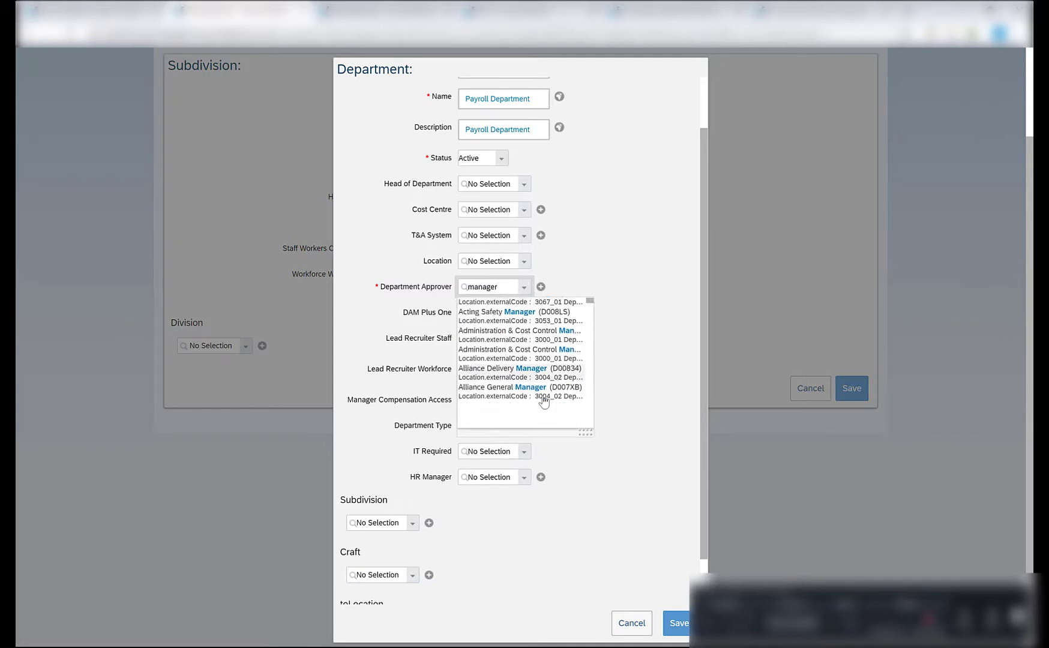
pyautogui.scroll(-2, 506, 382)
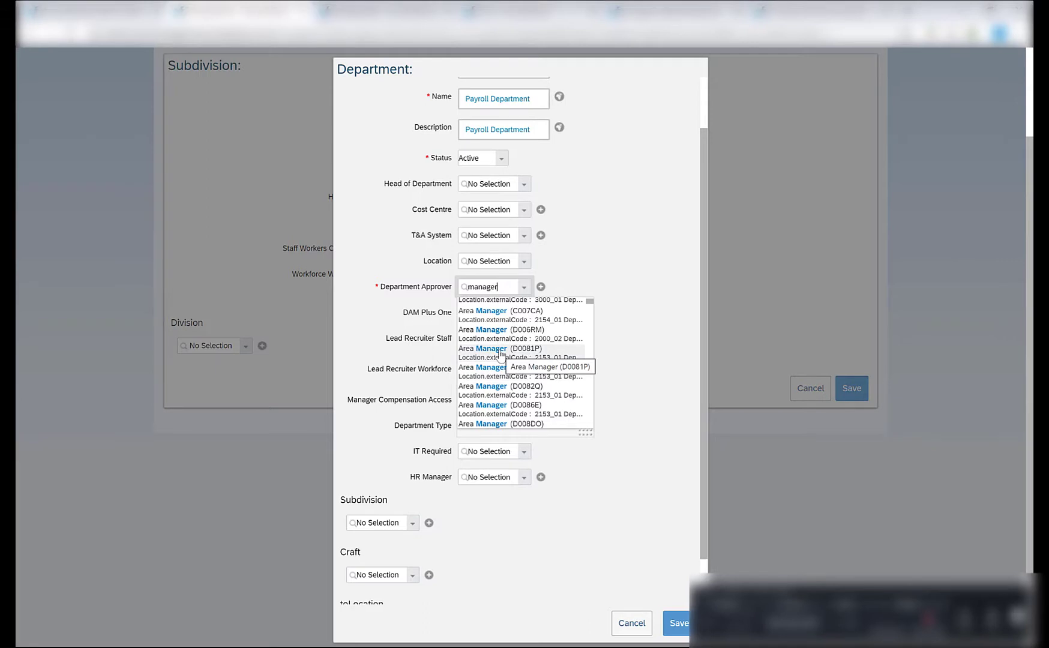
pyautogui.click(501, 351)
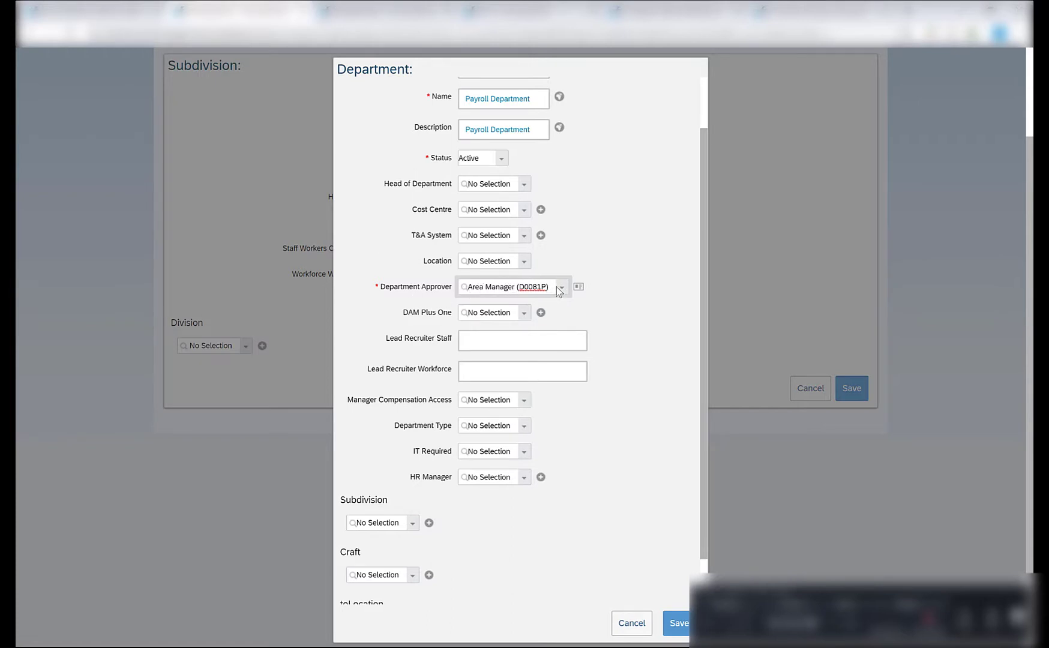
# - Open the selection of the required Location in the department's toLocation section
pyautogui.click(559, 375)
pyautogui.scroll(-1, 577, 380)
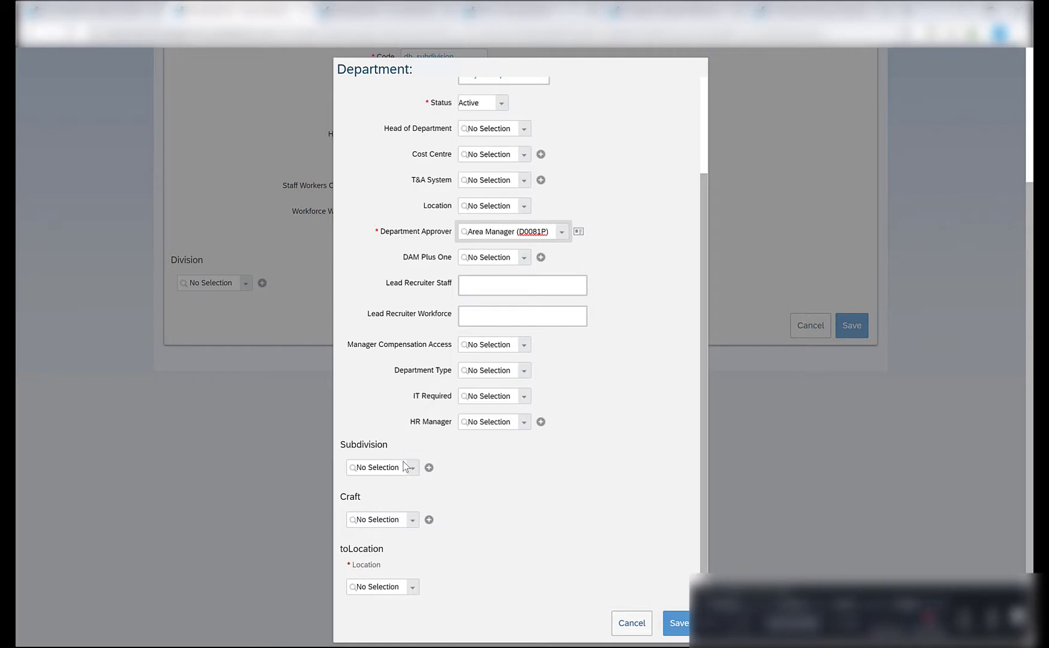
pyautogui.click(372, 588)
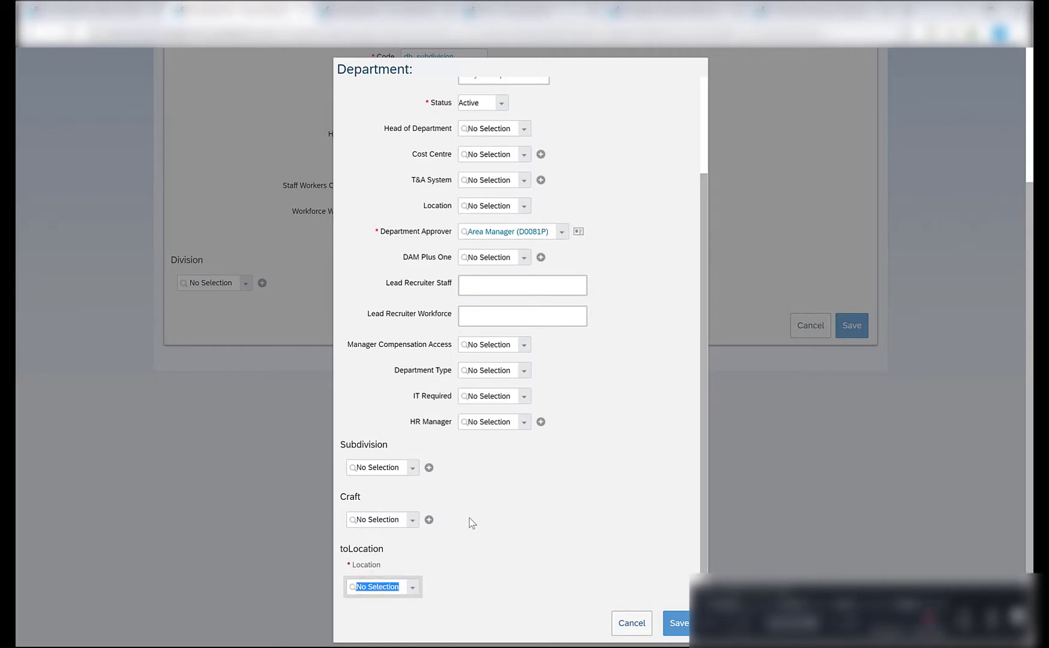
pyautogui.scroll(5, 521, 227)
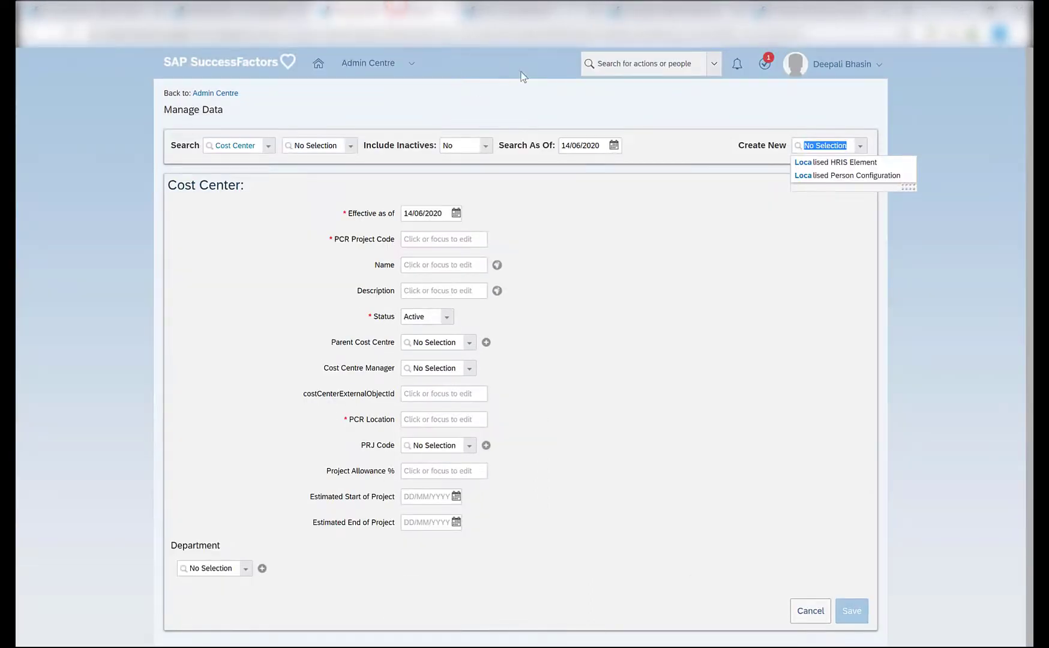
# - Find and open the Manage Organisation, Pay and Job Structures page from the Manage Data page
pyautogui.click(625, 64)
pyautogui.write('manage org')
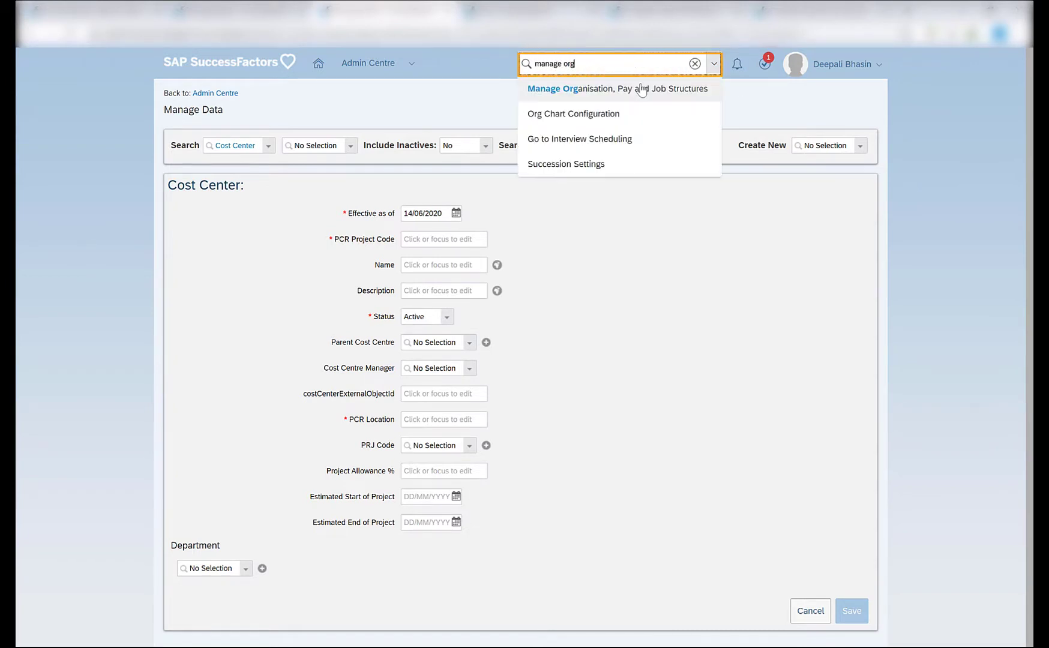
pyautogui.click(648, 88)
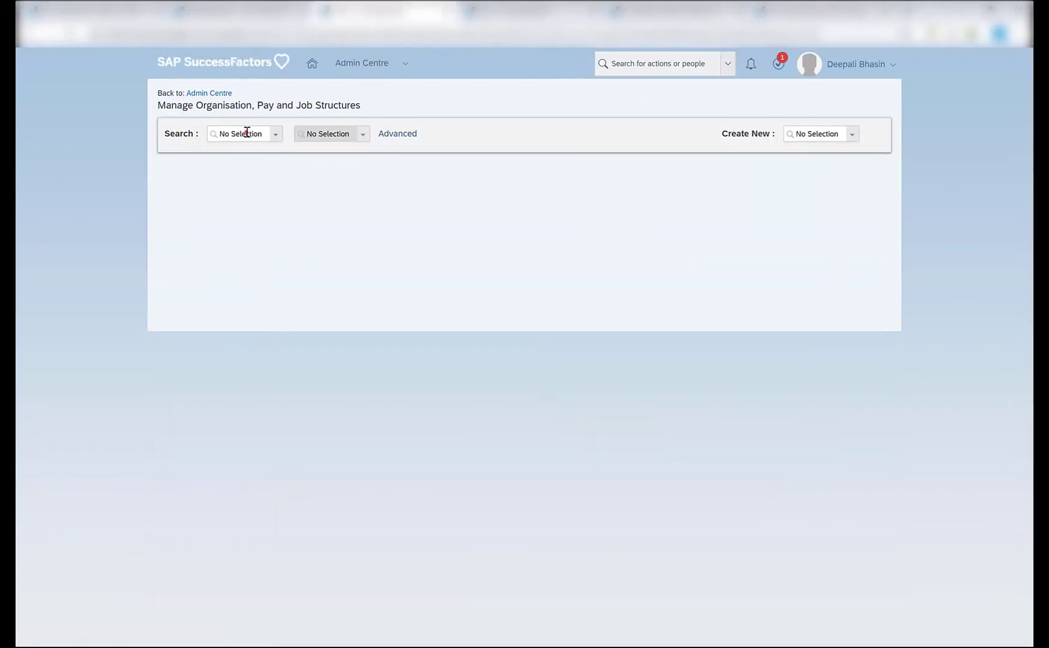
# - Start a new Location record in Manage Organisation, Pay and Job Structures
pyautogui.click(246, 133)
pyautogui.click(811, 134)
pyautogui.write('loa')
pyautogui.press('BackSpace')
pyautogui.write('c')
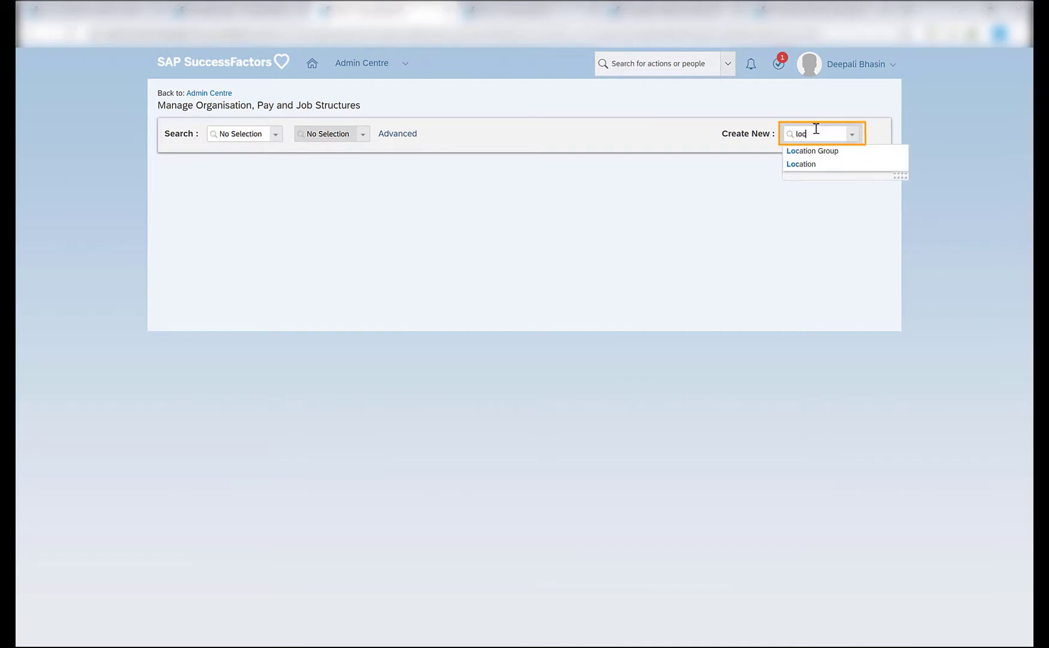
pyautogui.click(801, 163)
# - Set the new location's effective date to 01/01/2018
pyautogui.click(292, 189)
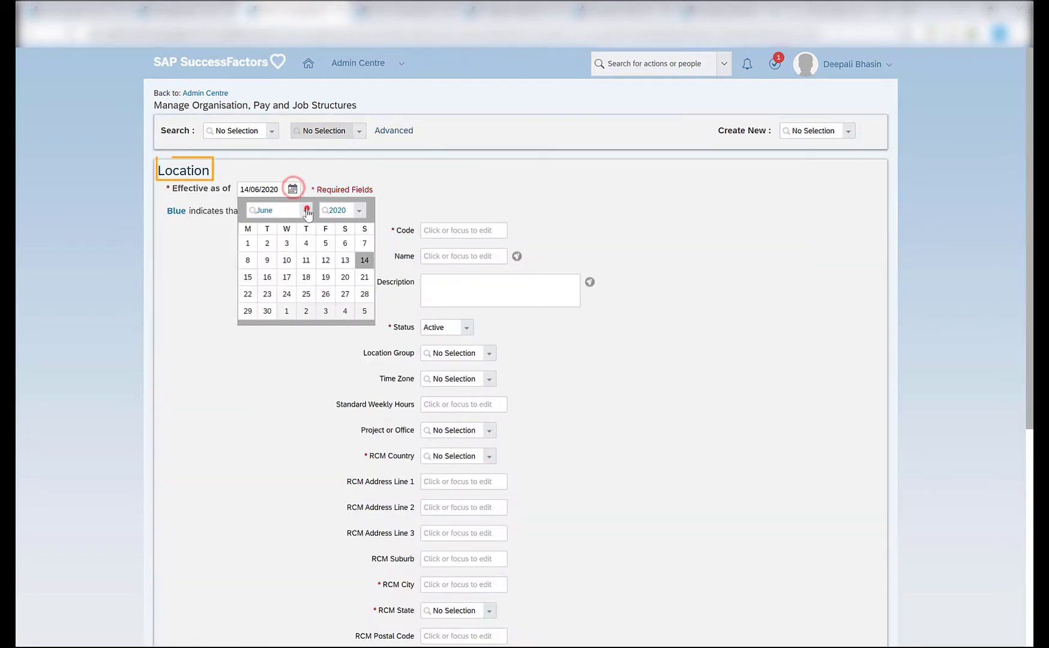
pyautogui.click(305, 210)
pyautogui.click(292, 228)
pyautogui.click(336, 209)
pyautogui.write('2018')
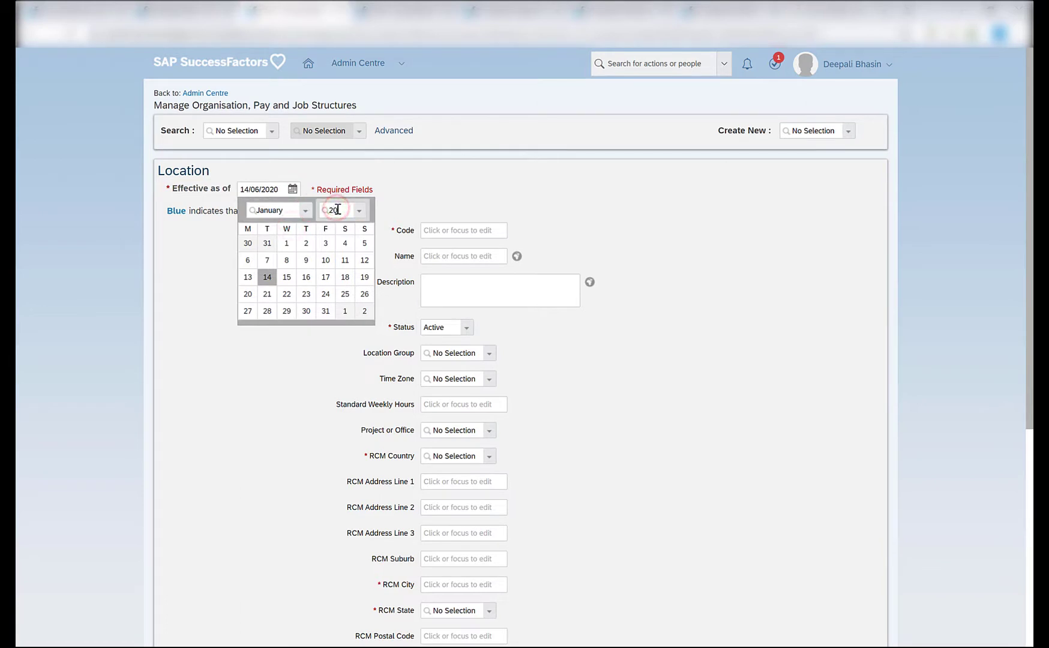
pyautogui.click(330, 227)
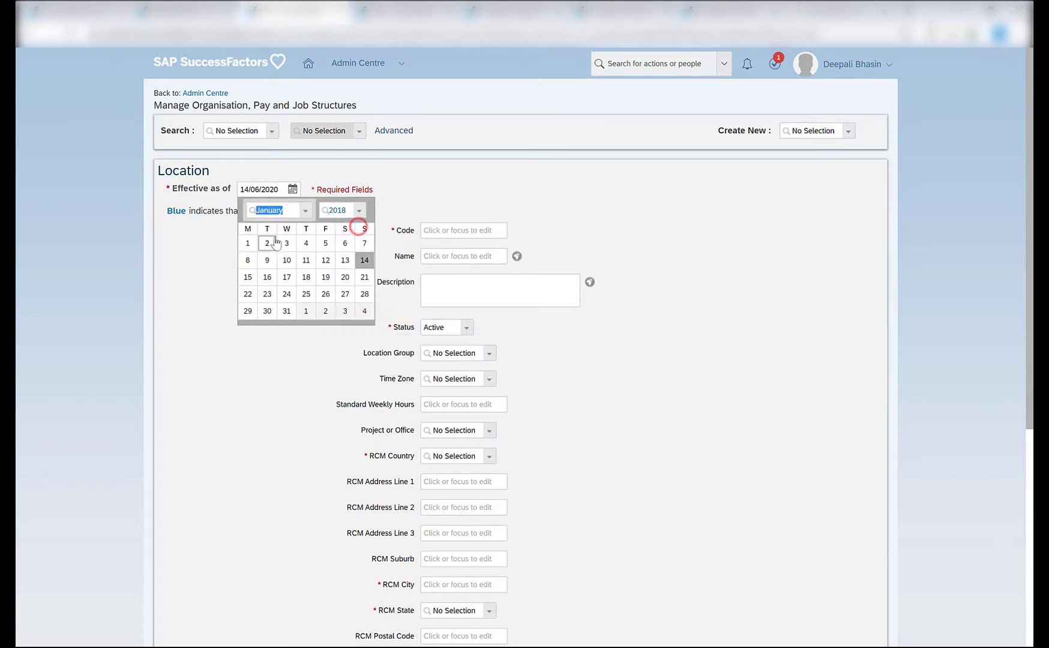
pyautogui.click(247, 244)
# - Enter db_location as the location's code, and Sydney as both its name and description
pyautogui.click(437, 233)
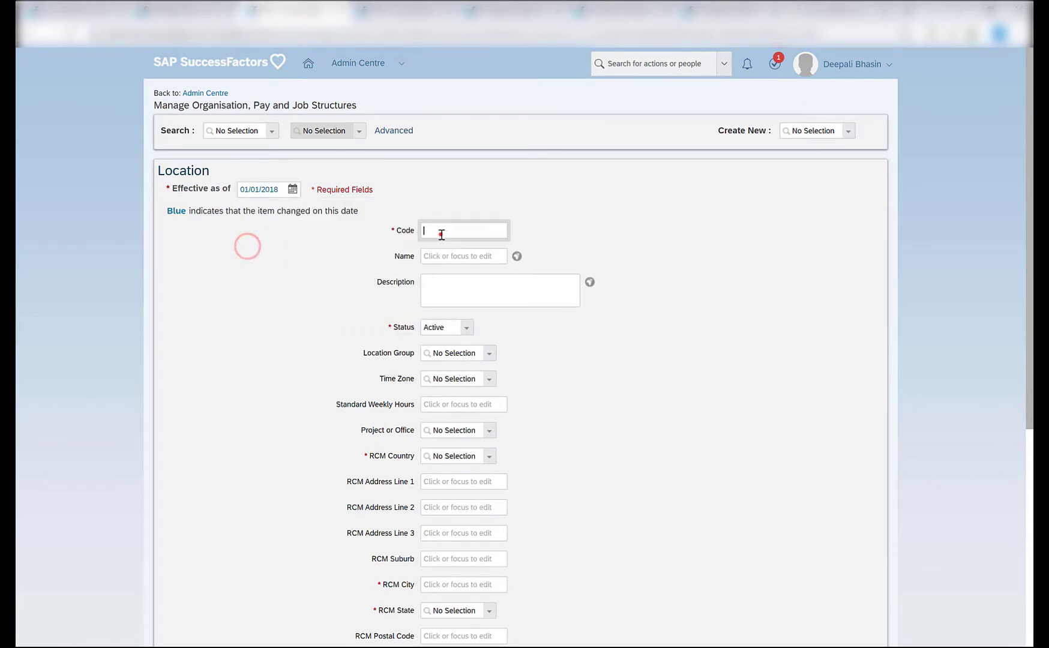
pyautogui.write('db_location')
pyautogui.hotkey('ctrl', 'a')
pyautogui.click(483, 257)
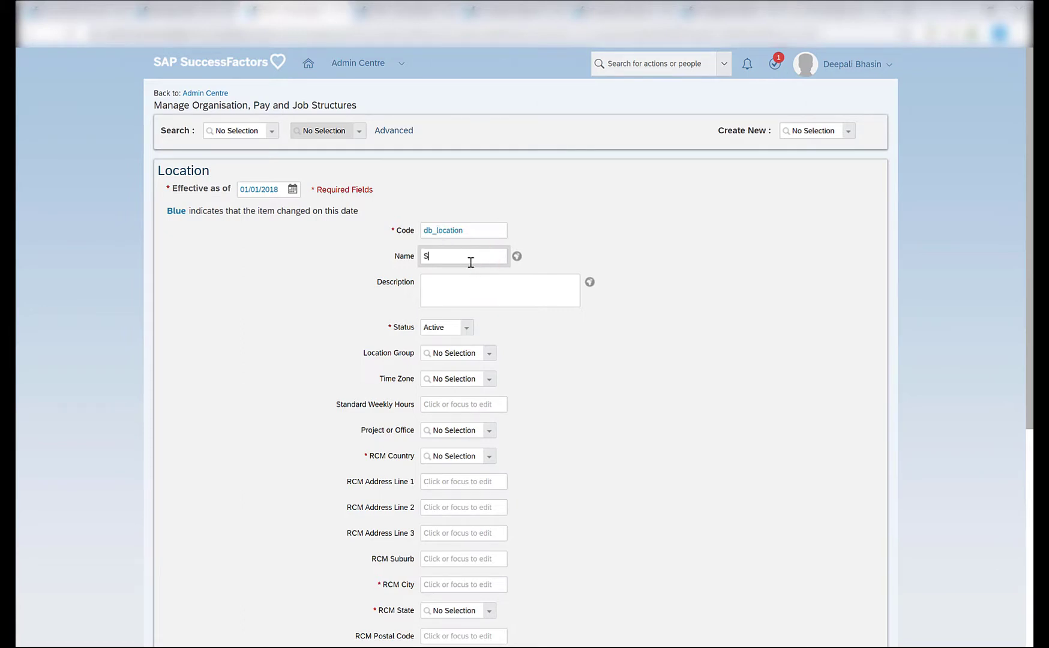
pyautogui.hotkey('ctrl', 'a')
pyautogui.hotkey('ctrl', 'c')
pyautogui.click(483, 300)
pyautogui.hotkey('ctrl', 'v')
# - Set the location's RCM Country to Australia and its RCM State to New South Wales (AU-NSW)
pyautogui.click(457, 455)
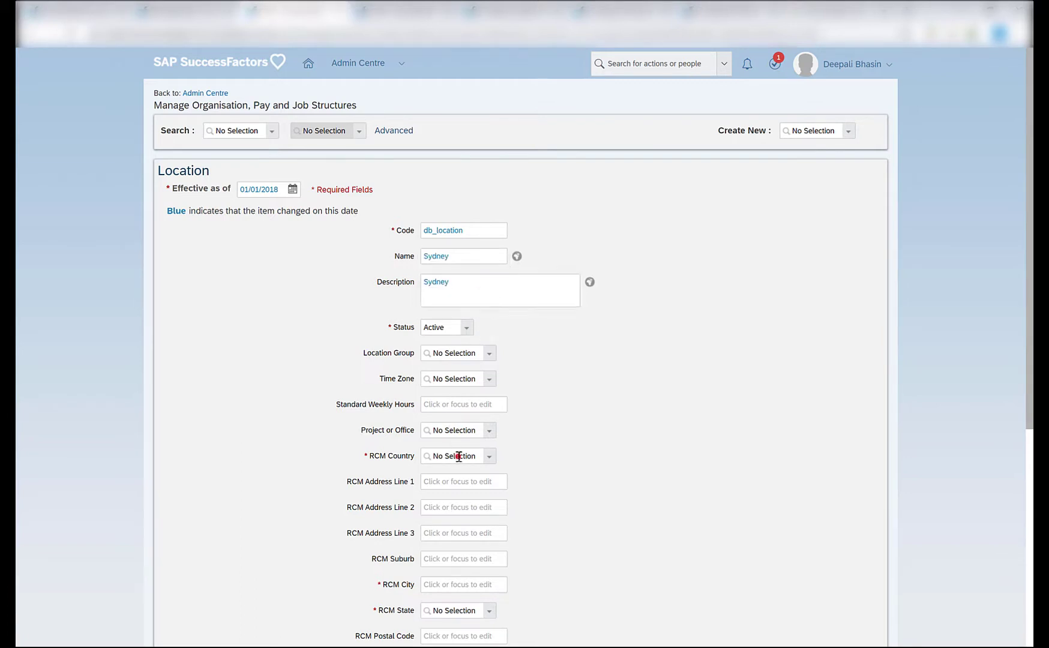
pyautogui.write('austr')
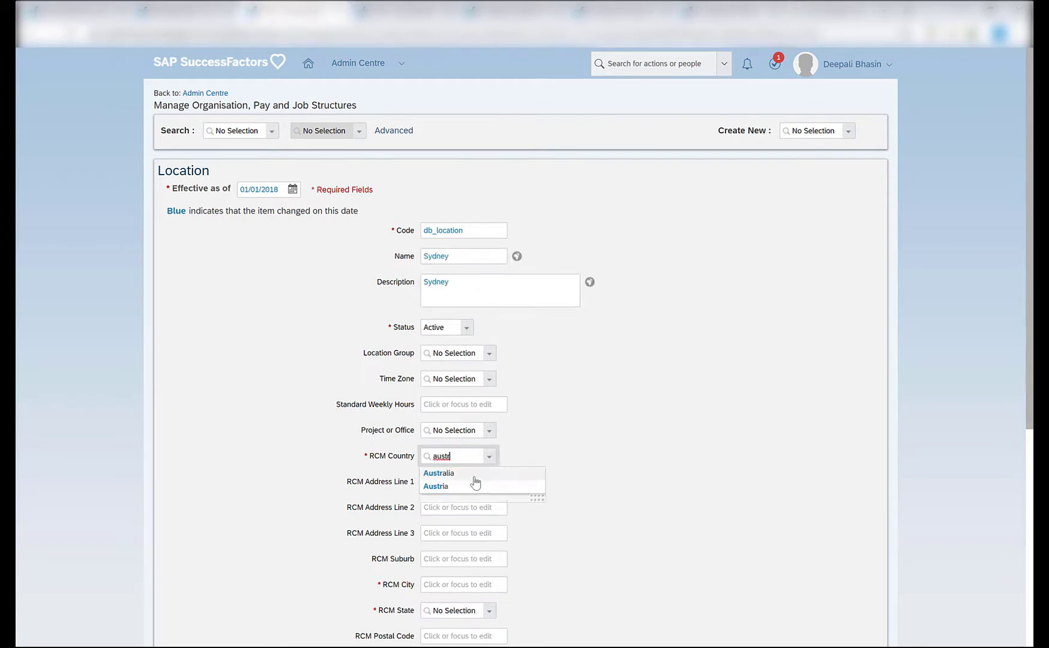
pyautogui.click(472, 471)
pyautogui.click(472, 482)
pyautogui.click(485, 284)
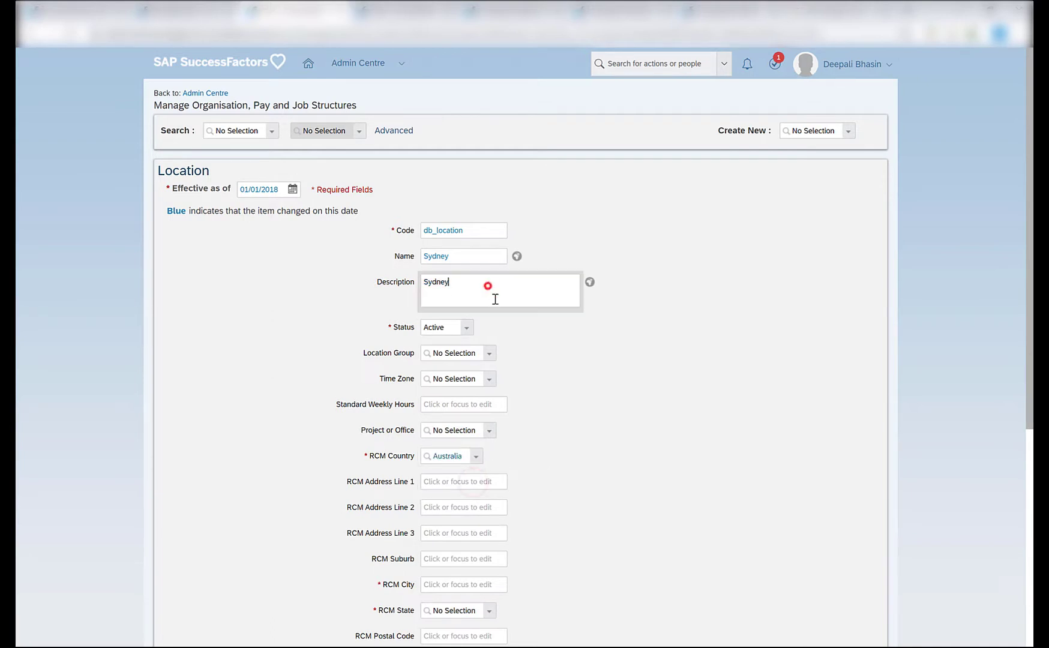
pyautogui.scroll(-2, 460, 482)
pyautogui.click(460, 483)
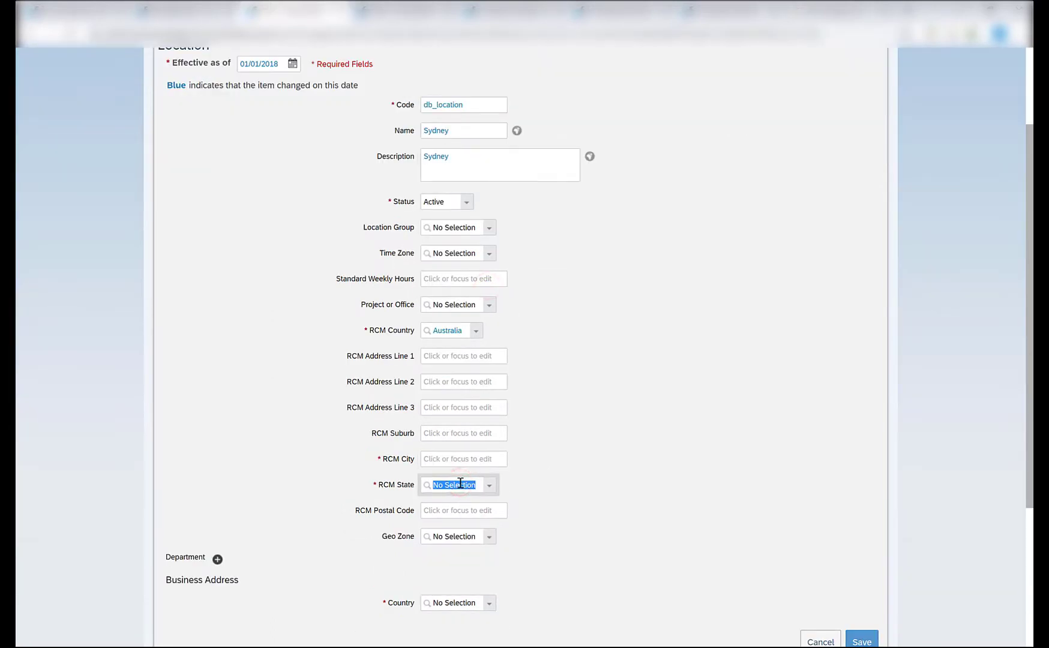
pyautogui.write('NSW')
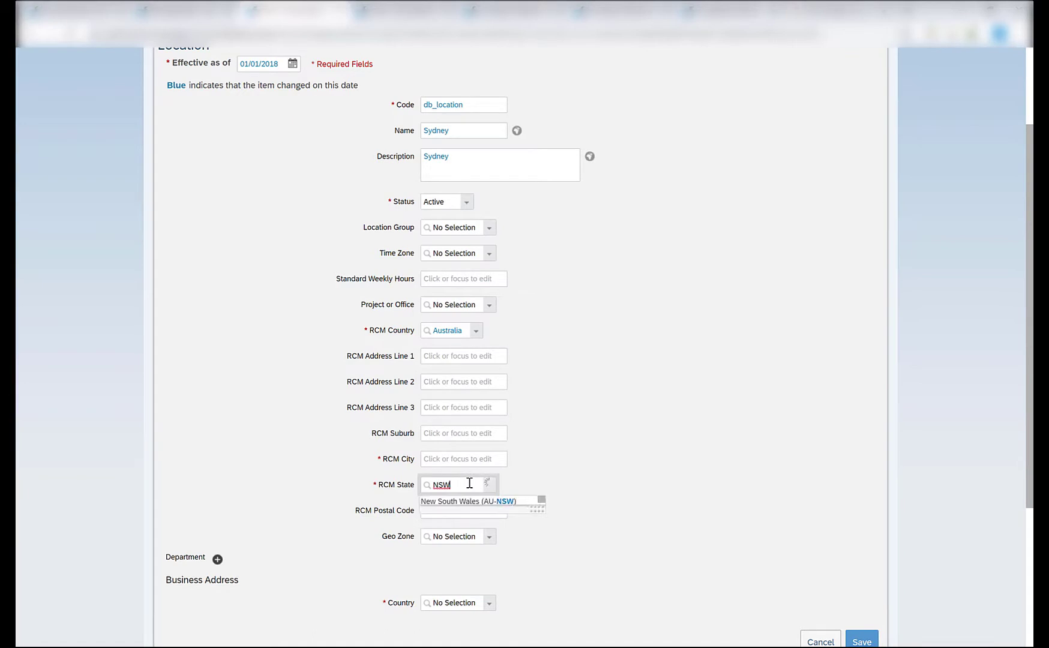
pyautogui.click(468, 510)
# - Set the business address's Country to Australia and its State to New South Wales
pyautogui.scroll(-2, 474, 516)
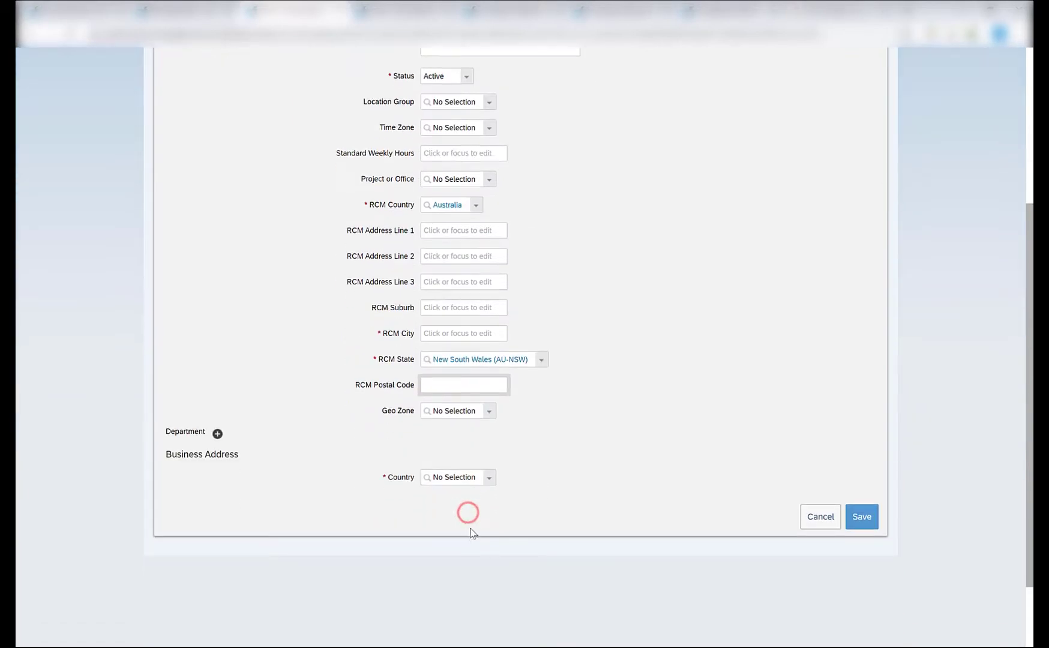
pyautogui.click(448, 478)
pyautogui.write('aus')
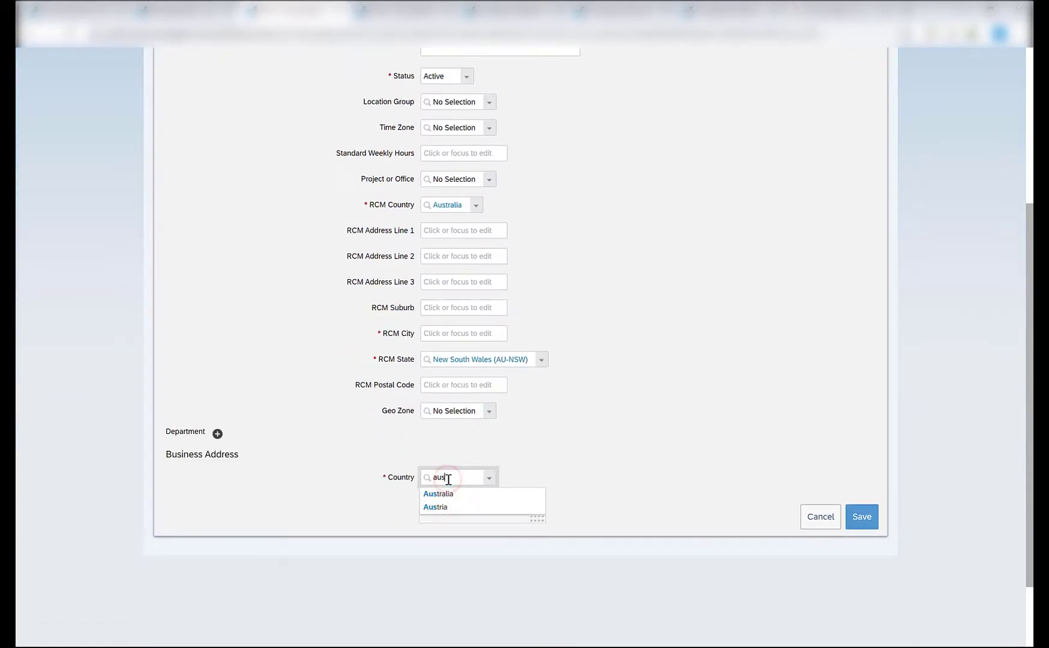
pyautogui.click(481, 493)
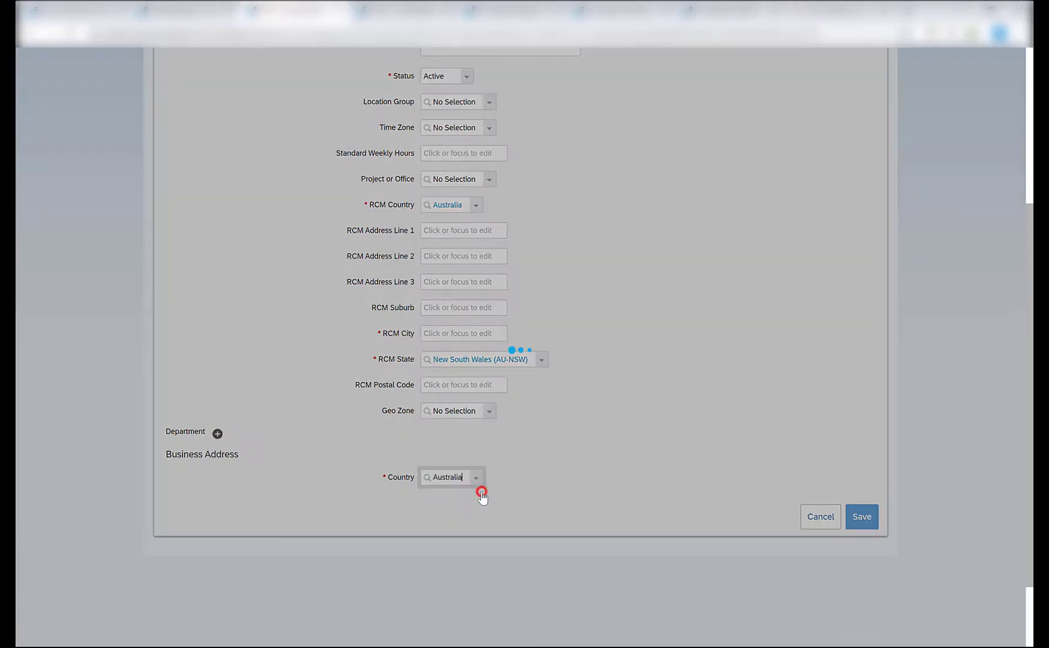
pyautogui.scroll(-2, 483, 500)
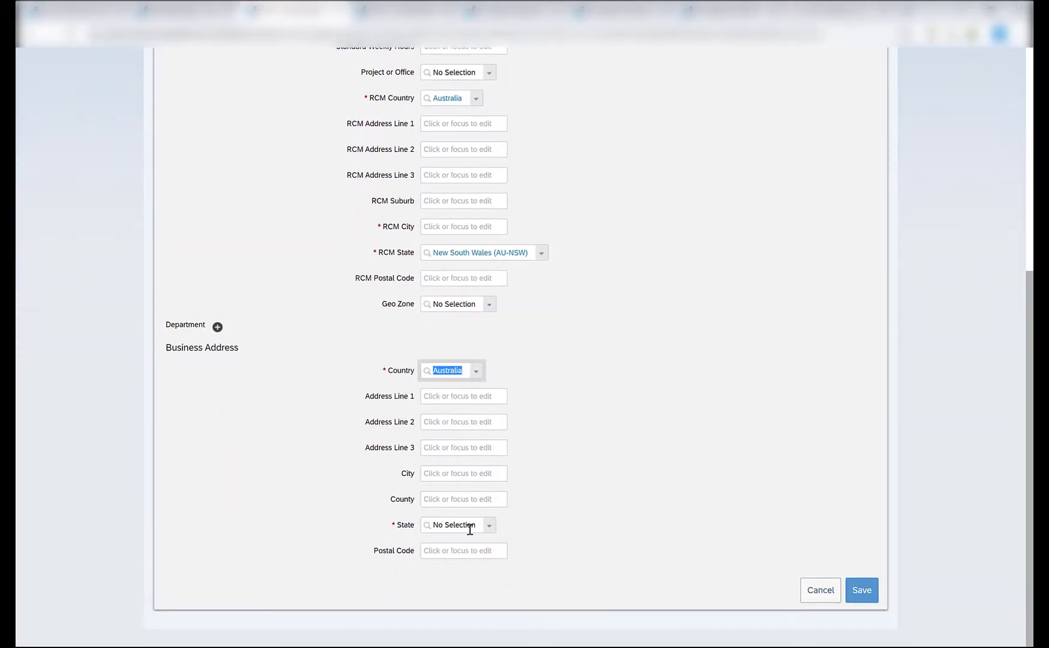
pyautogui.click(470, 526)
pyautogui.write('NSW')
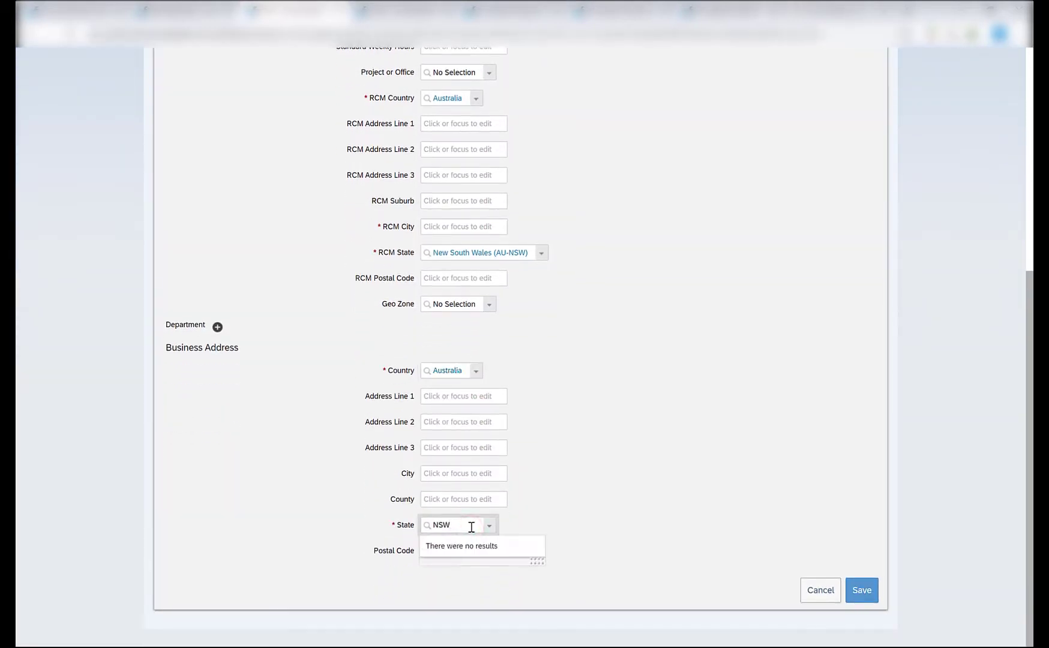
pyautogui.click(538, 510)
pyautogui.click(487, 527)
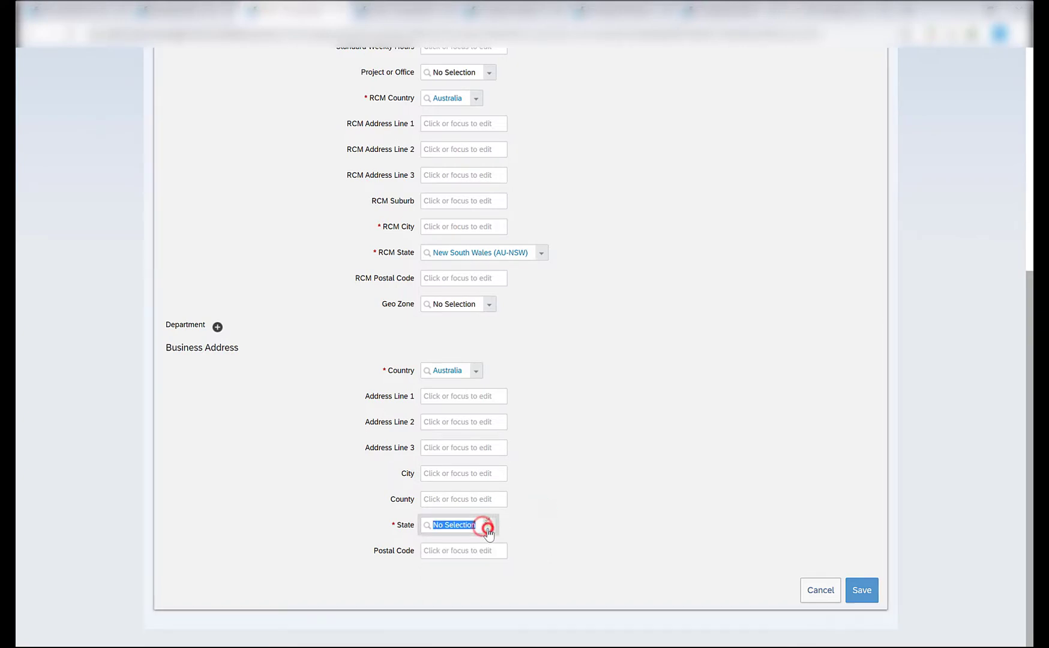
pyautogui.click(488, 553)
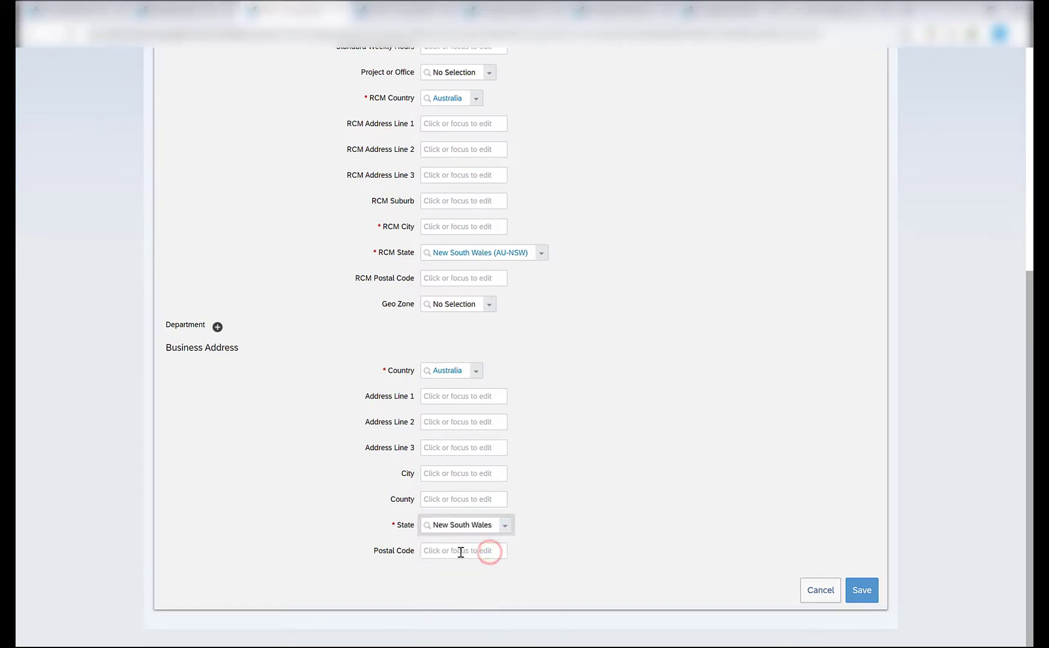
# - Enter Marsden Park as Address Line 1 and Sydney as City in the business address
pyautogui.click(452, 401)
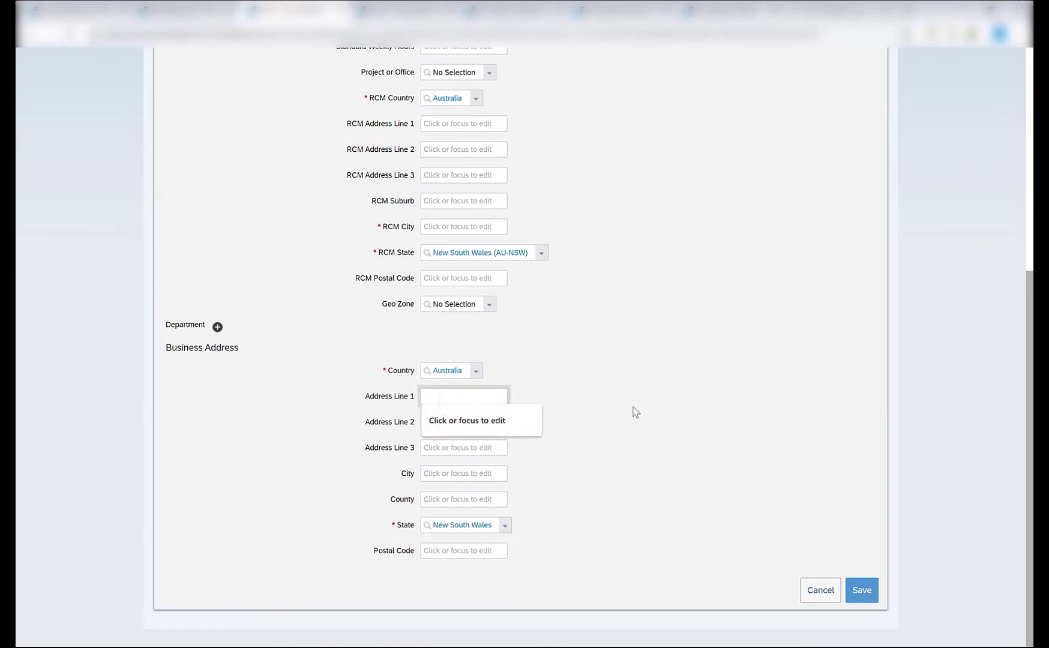
pyautogui.write('Marsden Park')
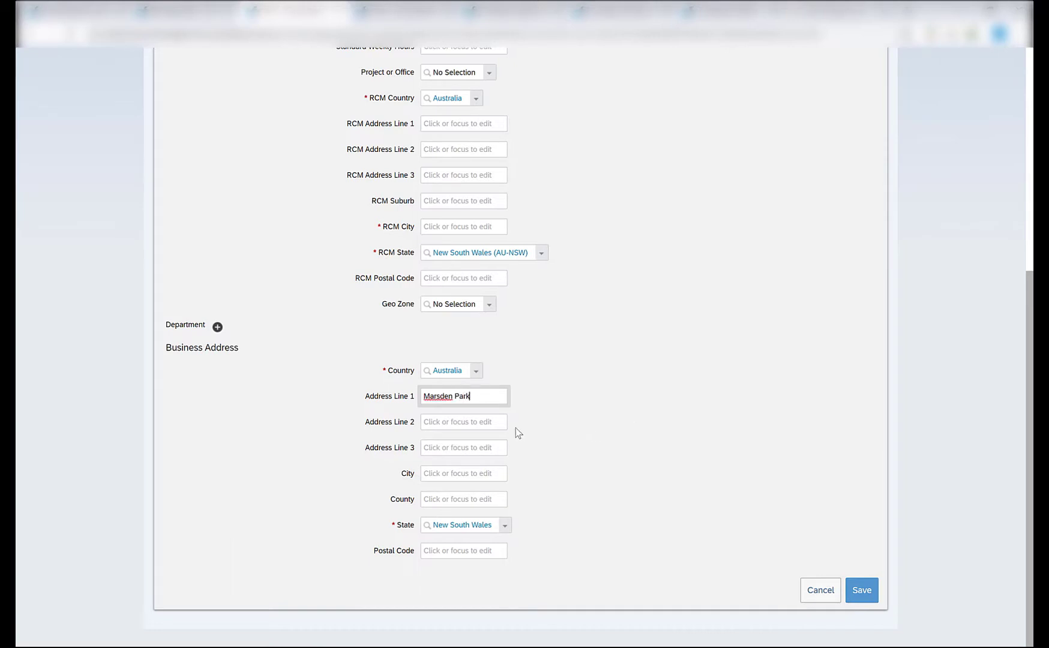
pyautogui.click(450, 473)
pyautogui.write('Sydney')
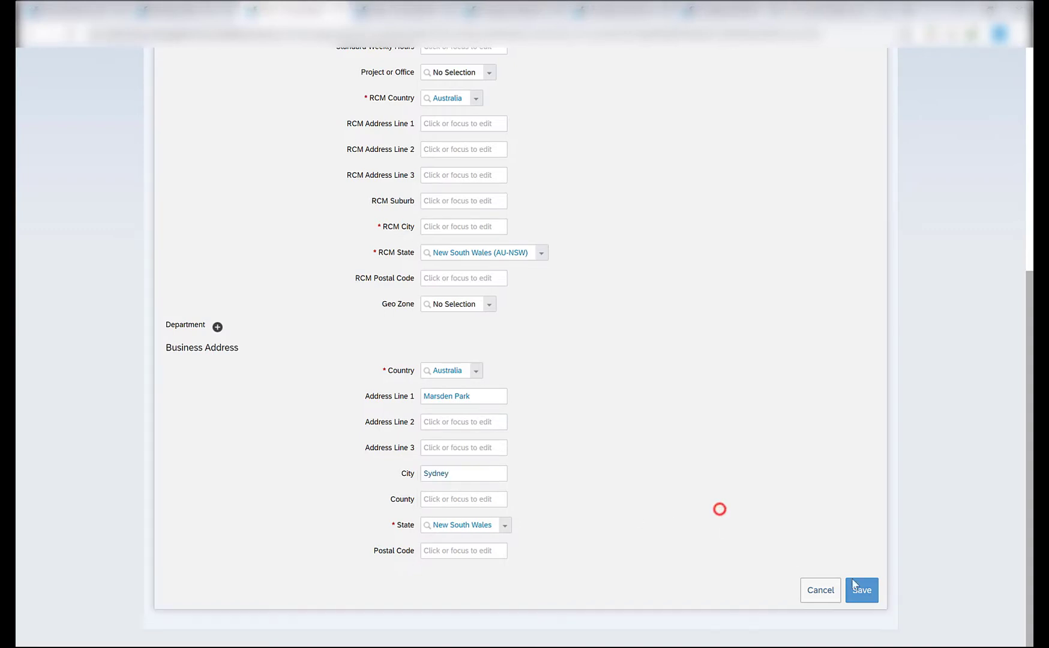
# - Set the location's RCM City to Sydney and save the location record
pyautogui.click(862, 589)
pyautogui.click(621, 411)
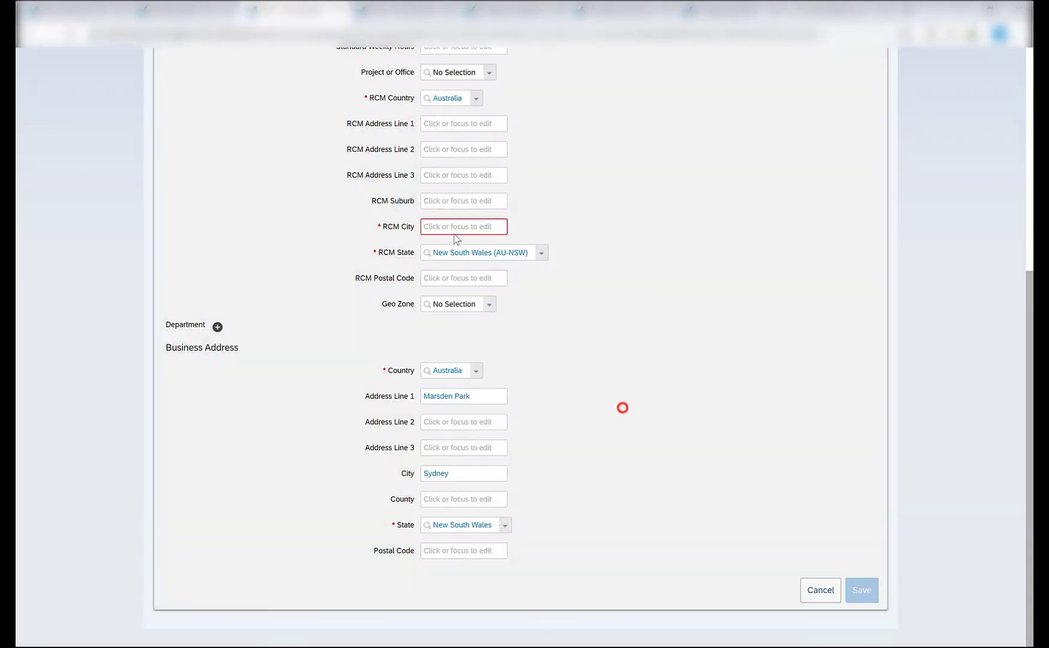
pyautogui.click(447, 224)
pyautogui.write('Sydney')
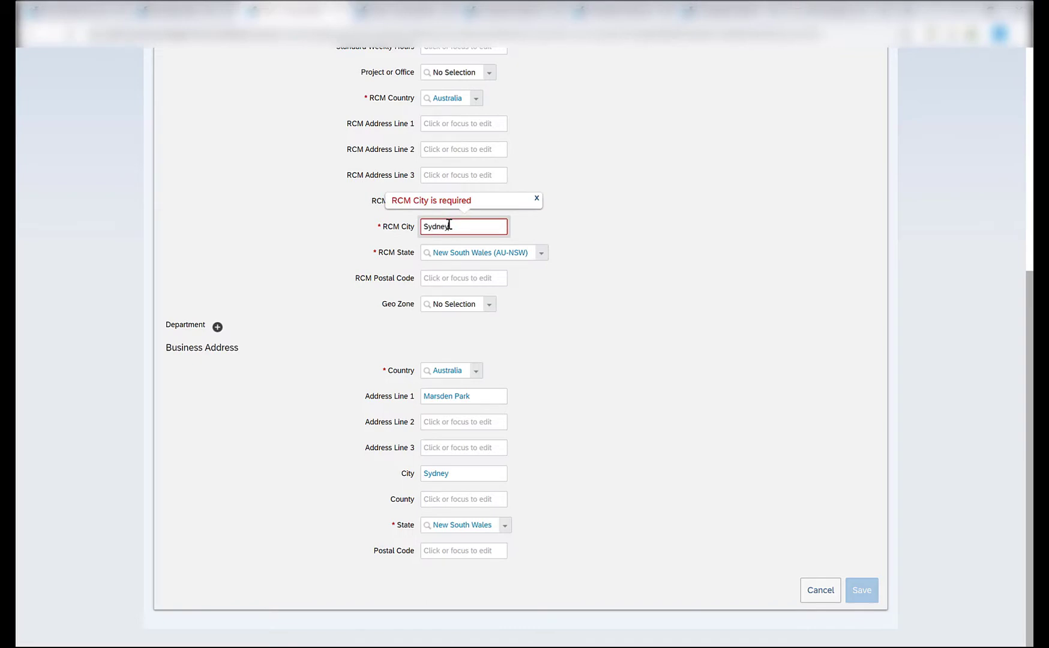
pyautogui.click(623, 298)
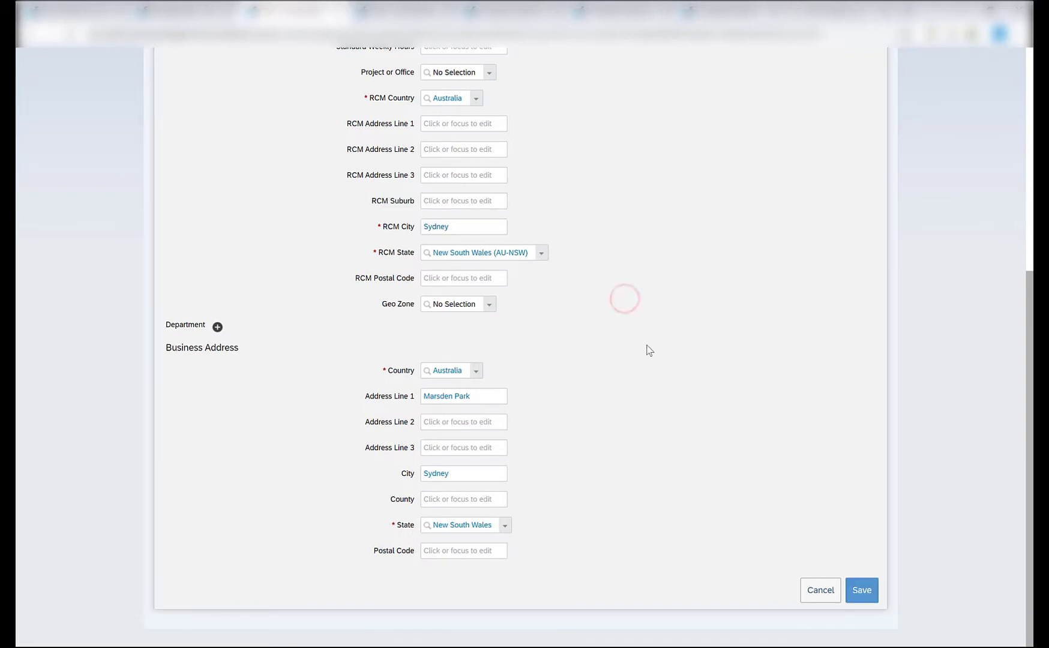
pyautogui.scroll(1, 648, 349)
pyautogui.scroll(-1, 648, 350)
pyautogui.click(862, 591)
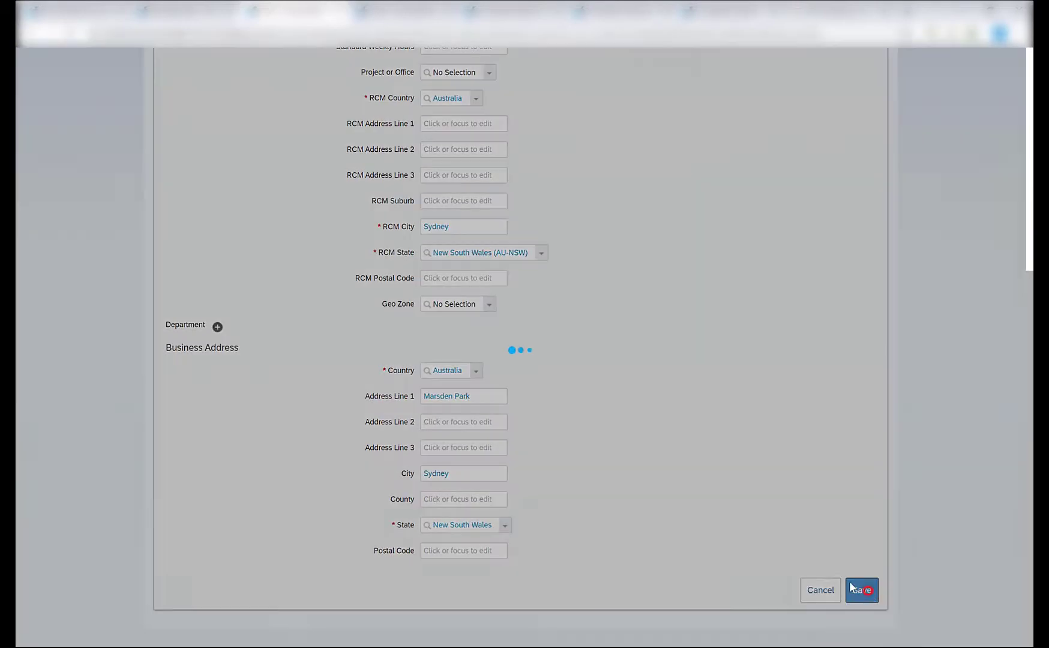
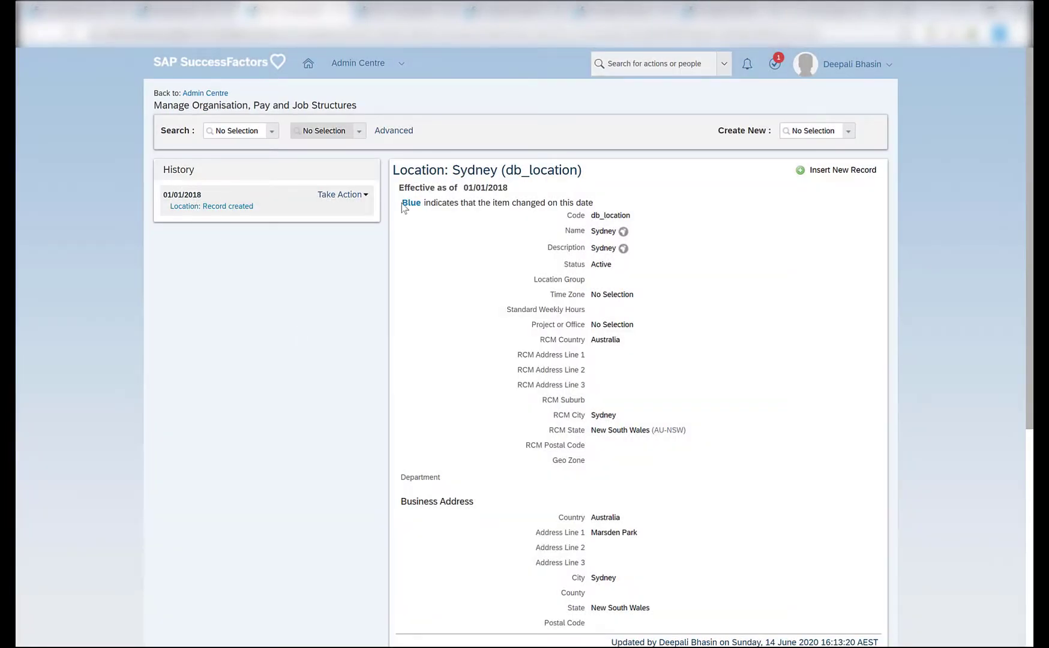
# - Copy the new location's code db_location and set the department's Location field to Sydney (db_location)
pyautogui.doubleClick(539, 170)
pyautogui.hotkey('ctrl', 'c')
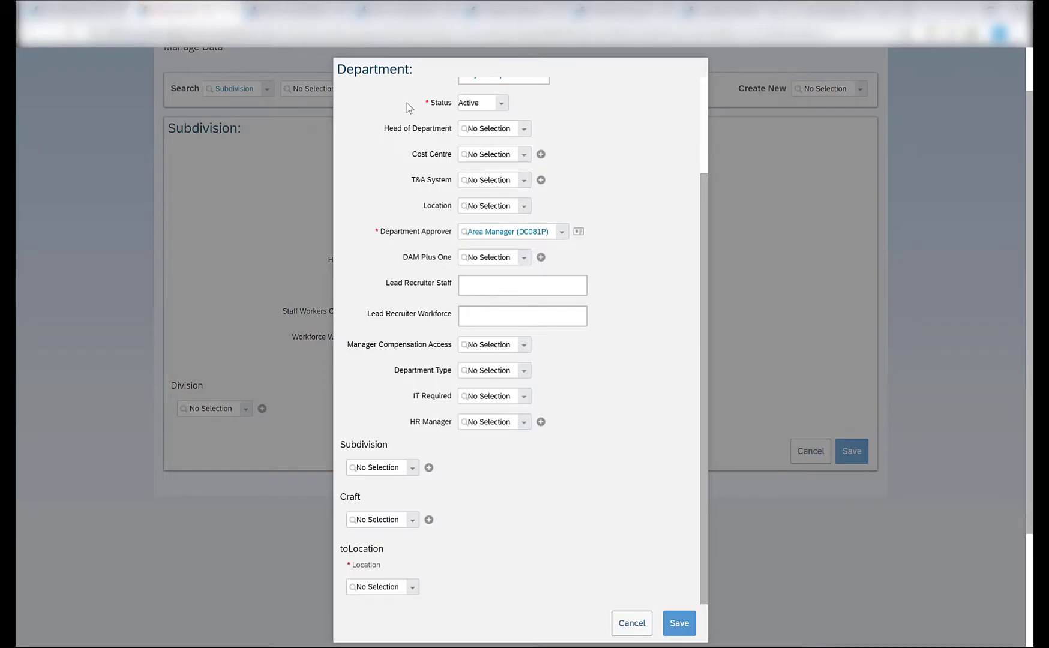
pyautogui.scroll(3, 430, 173)
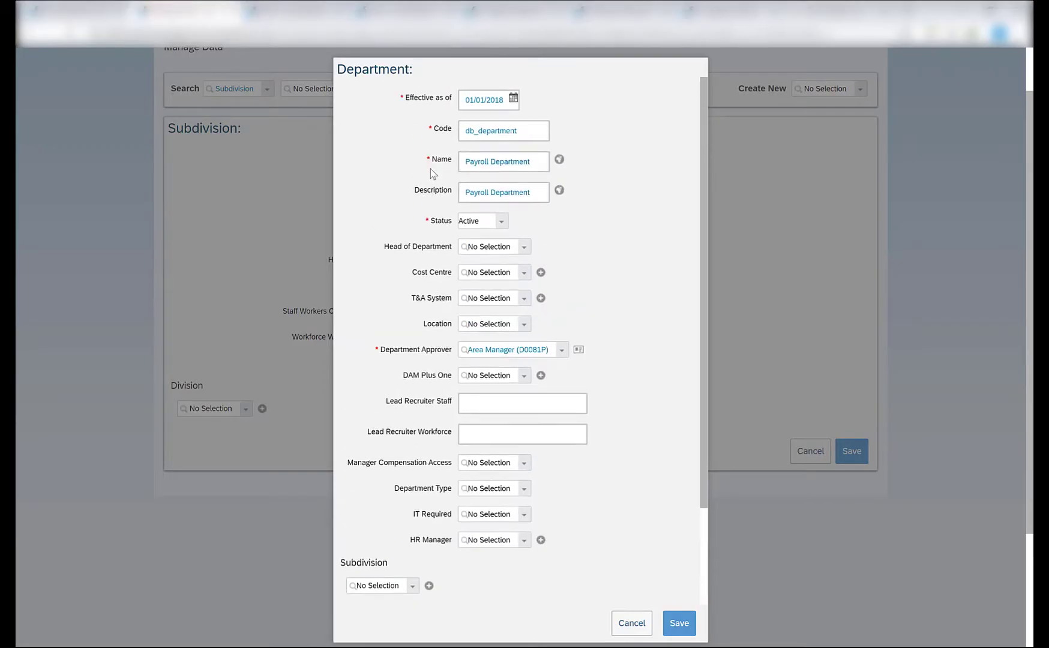
pyautogui.click(486, 322)
pyautogui.hotkey('ctrl', 'v')
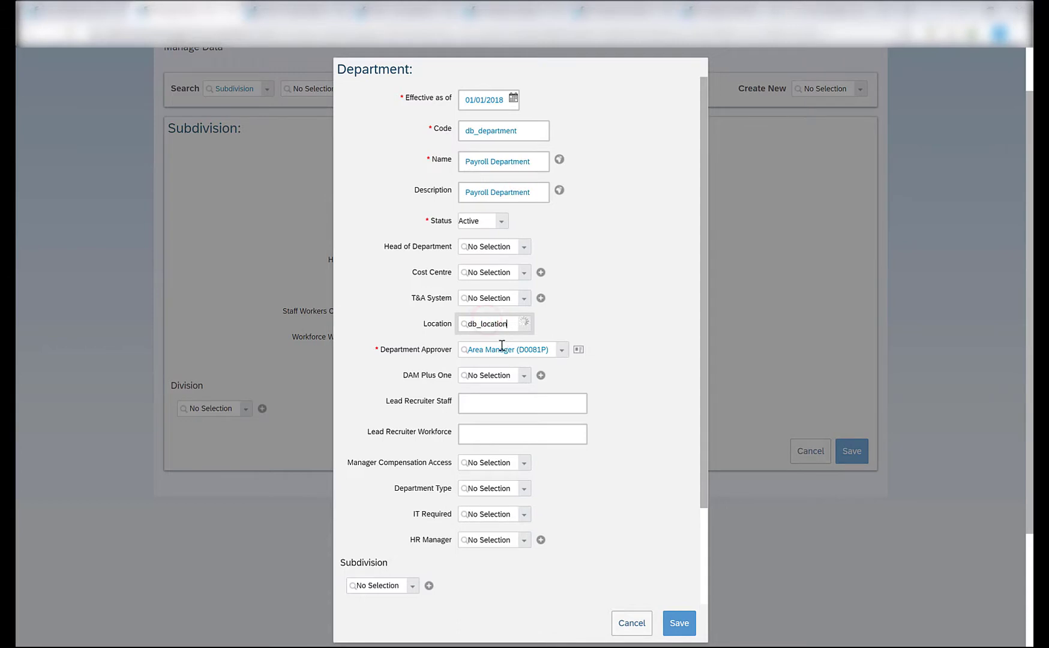
pyautogui.click(500, 346)
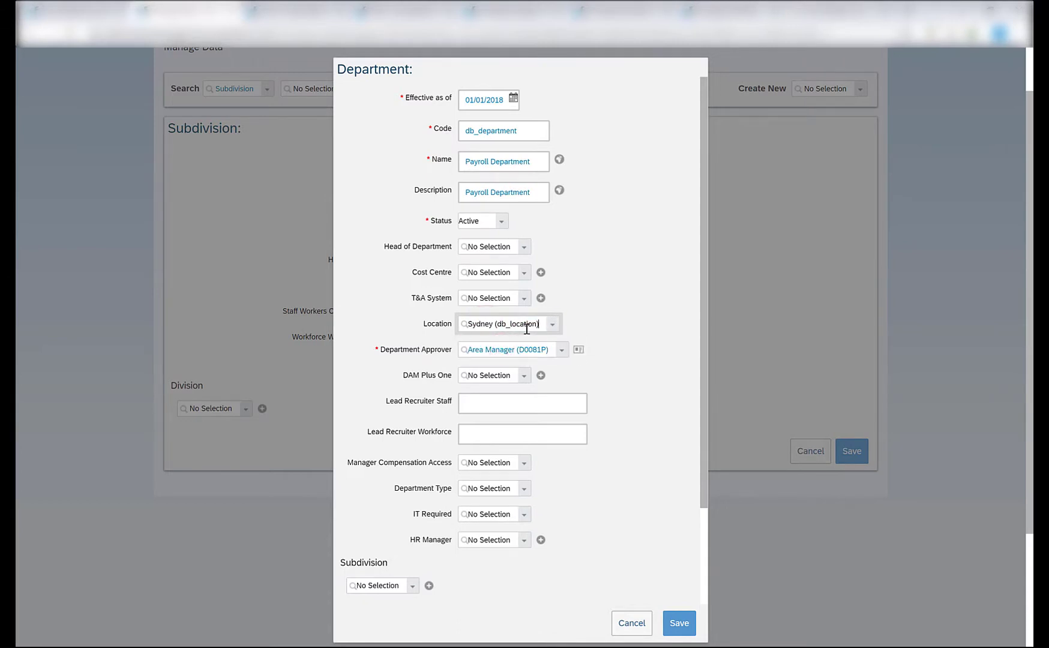
# - Set the department's toLocation to Sydney (db_location), then save the department and close its summary
pyautogui.scroll(-3, 525, 334)
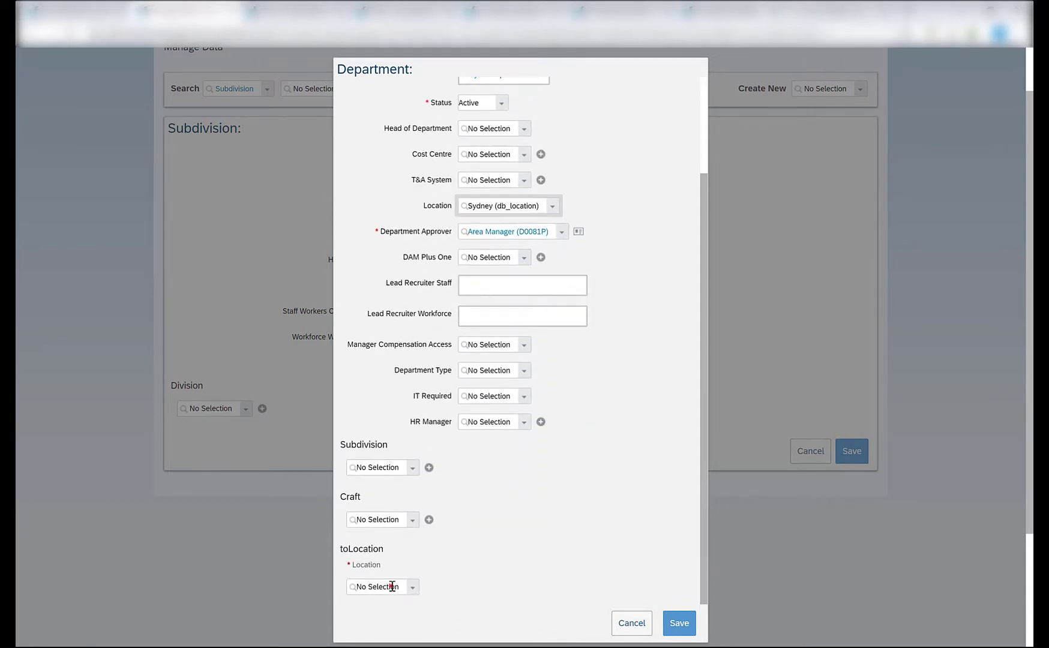
pyautogui.click(392, 586)
pyautogui.hotkey('ctrl', 'v')
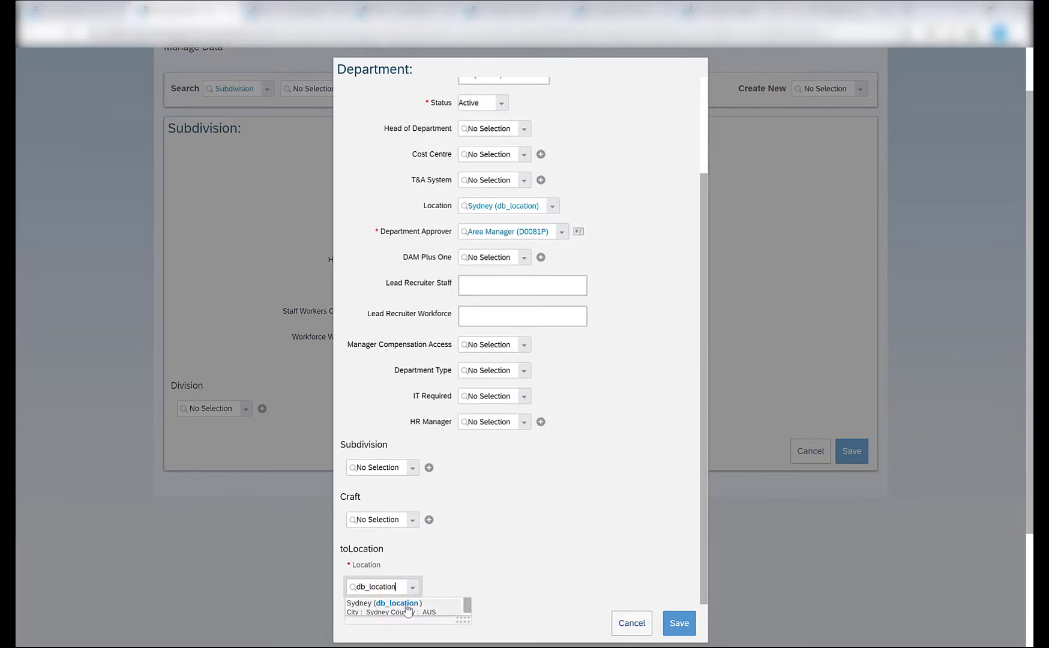
pyautogui.click(407, 607)
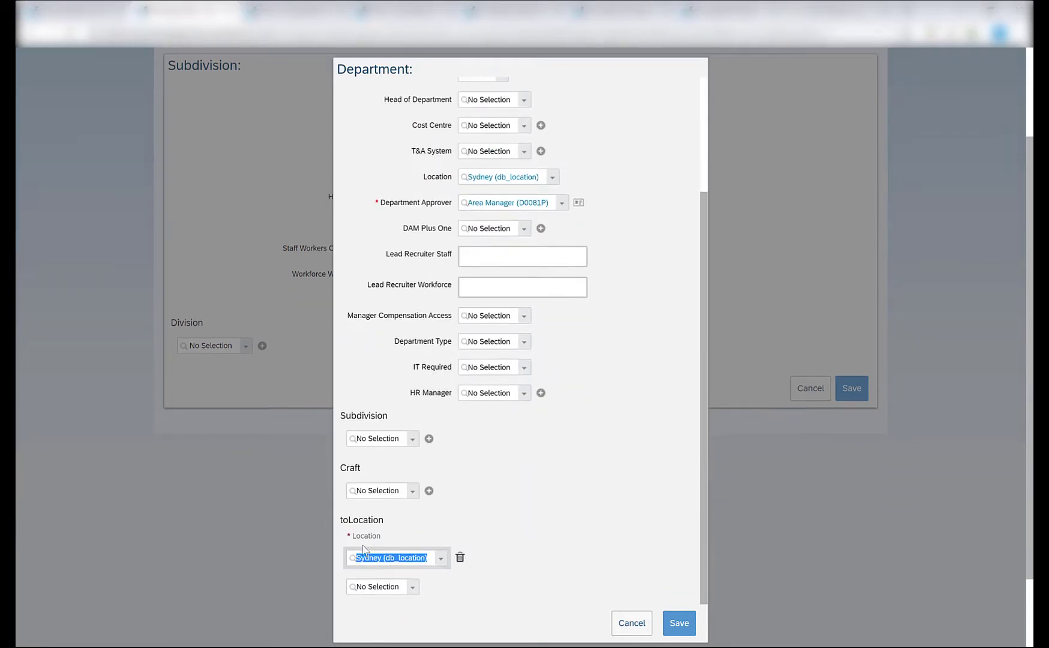
pyautogui.click(677, 624)
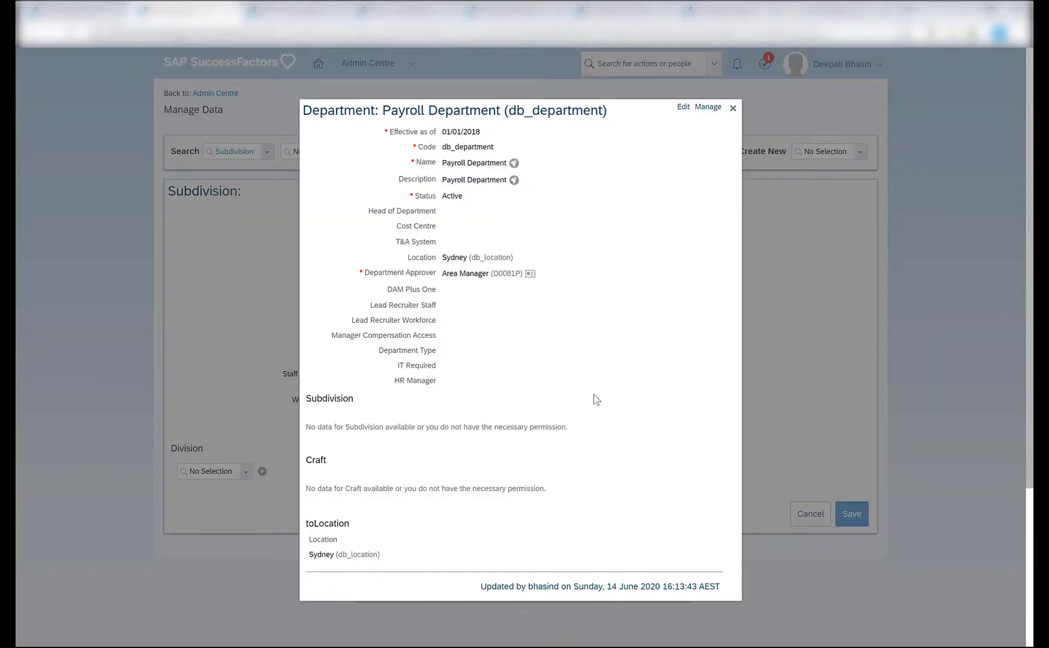
pyautogui.click(733, 108)
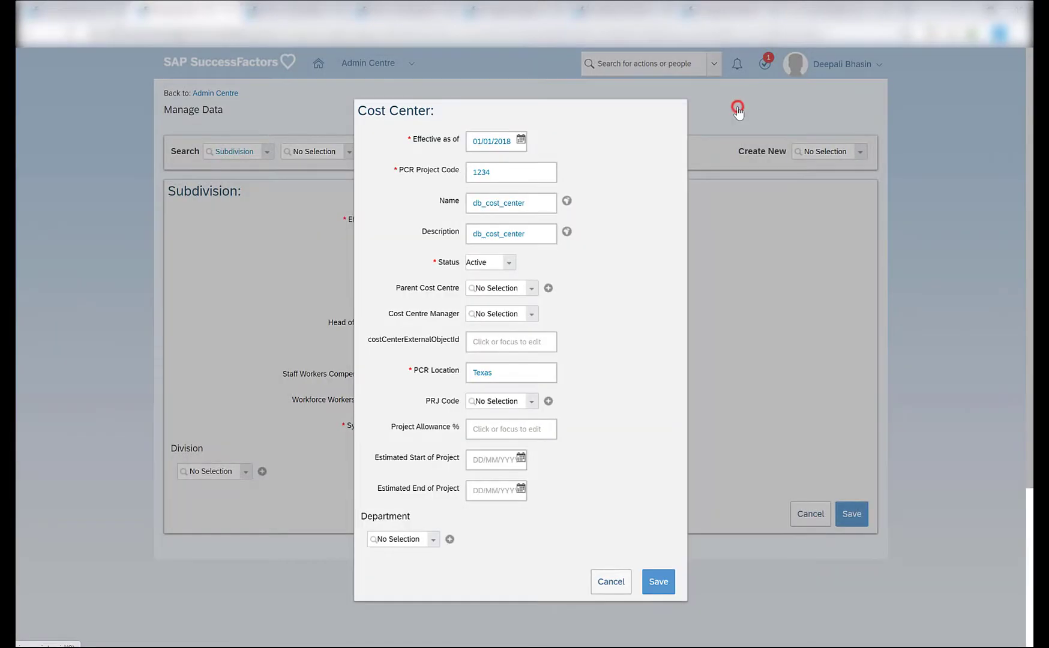
# - Assign Payroll Department (db_department) to the cost center, then save it and close its summary
pyautogui.click(395, 539)
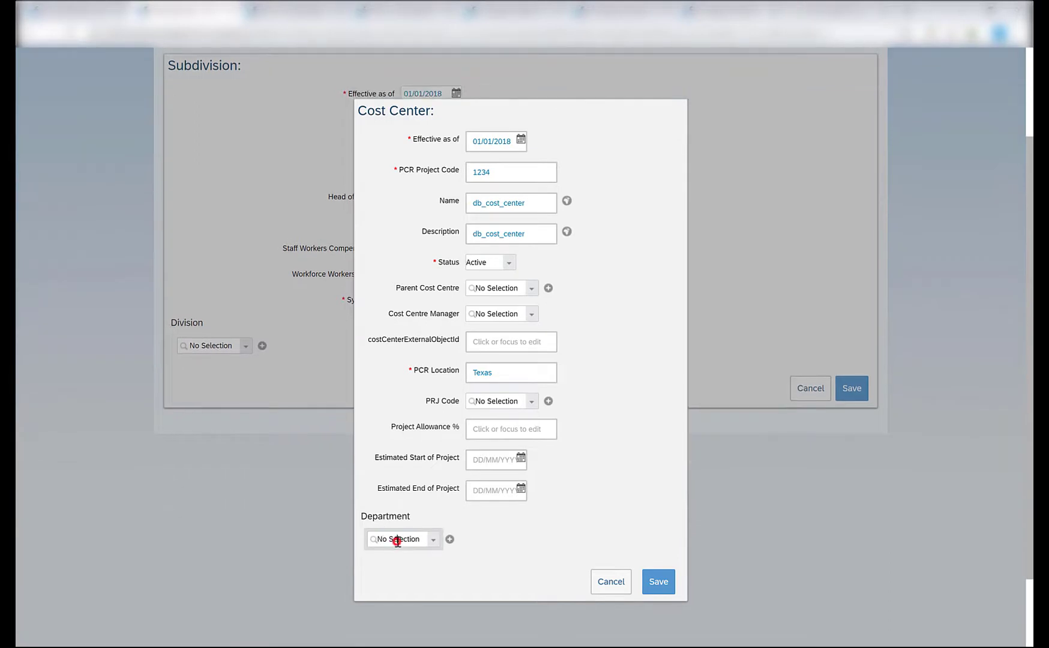
pyautogui.write('db_location')
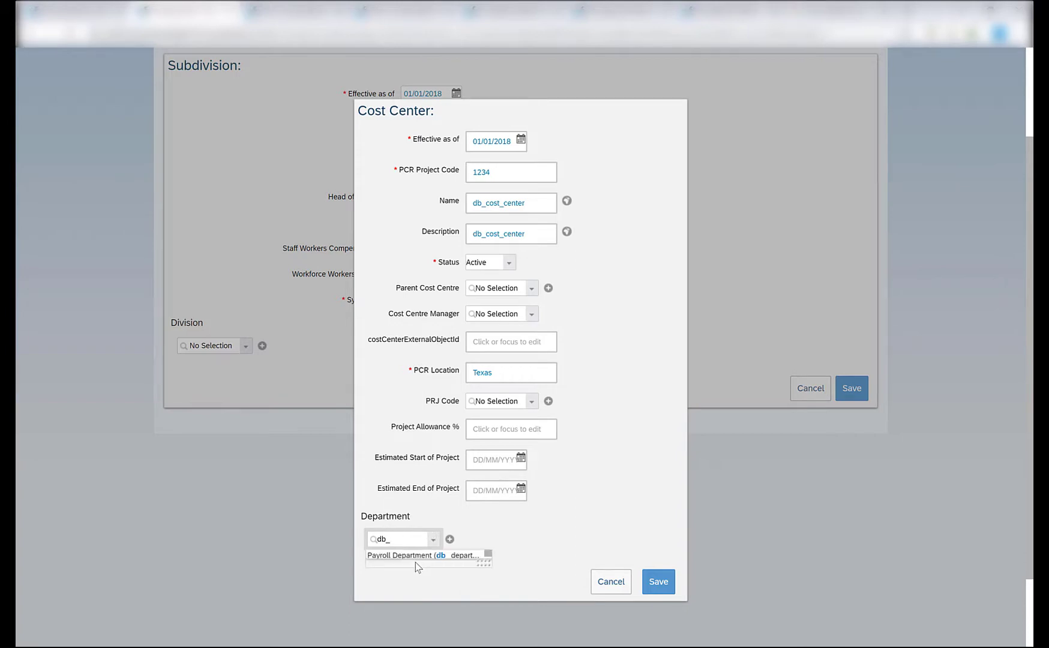
pyautogui.click(415, 554)
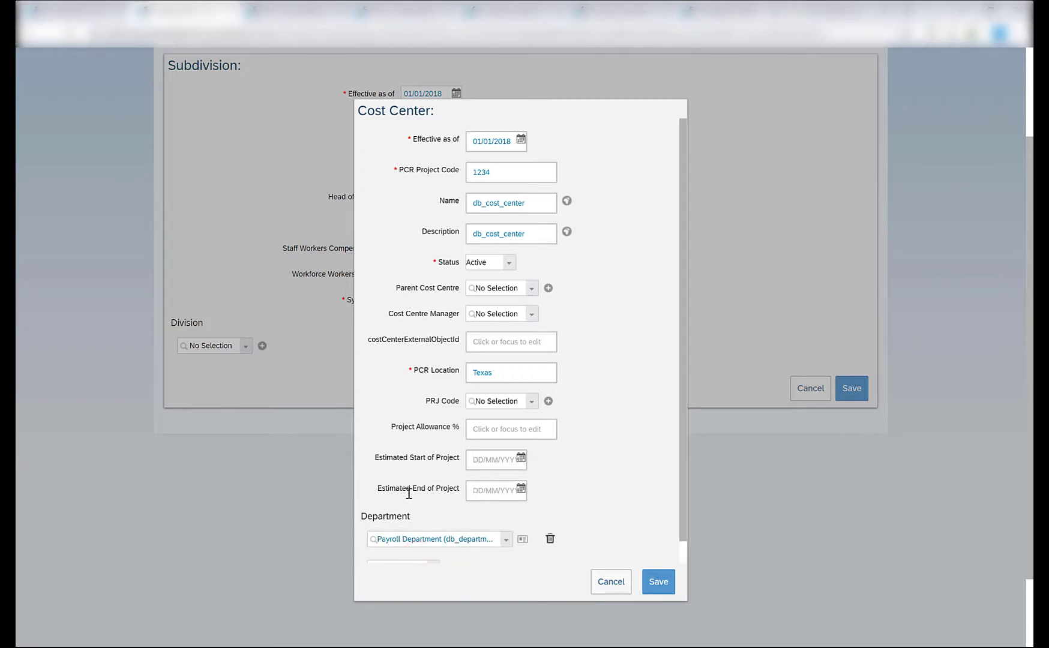
pyautogui.scroll(-1, 402, 513)
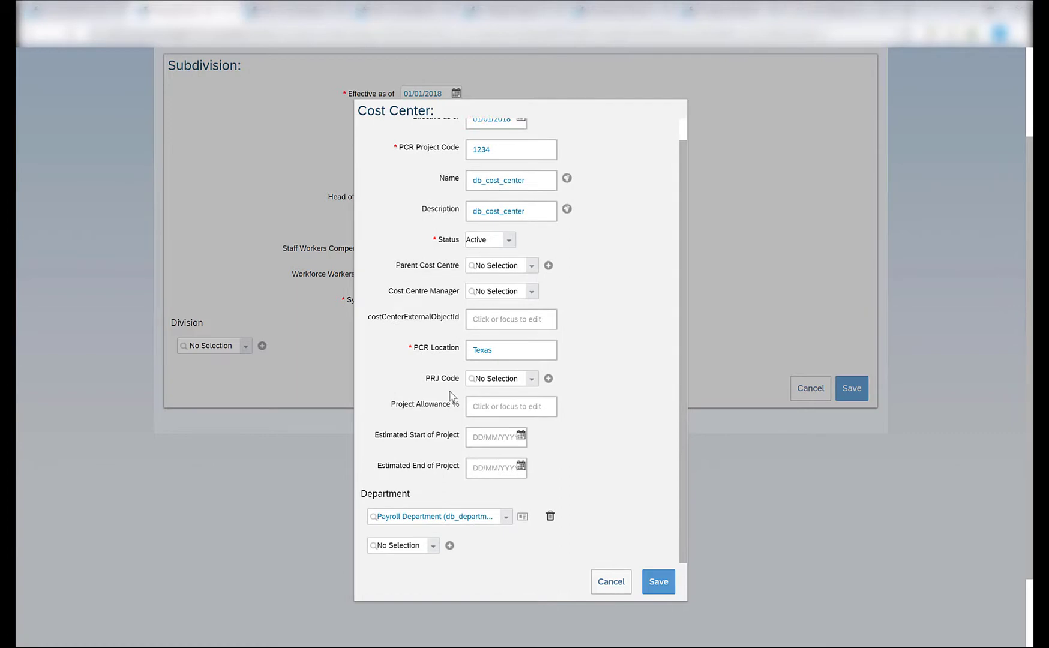
pyautogui.scroll(1, 451, 396)
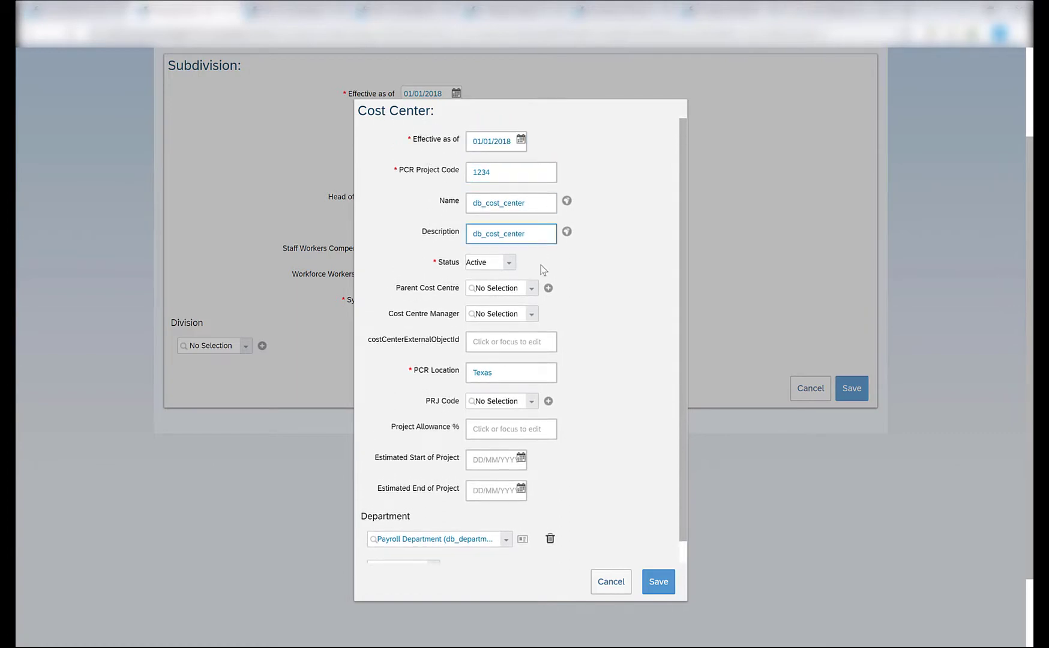
pyautogui.click(655, 581)
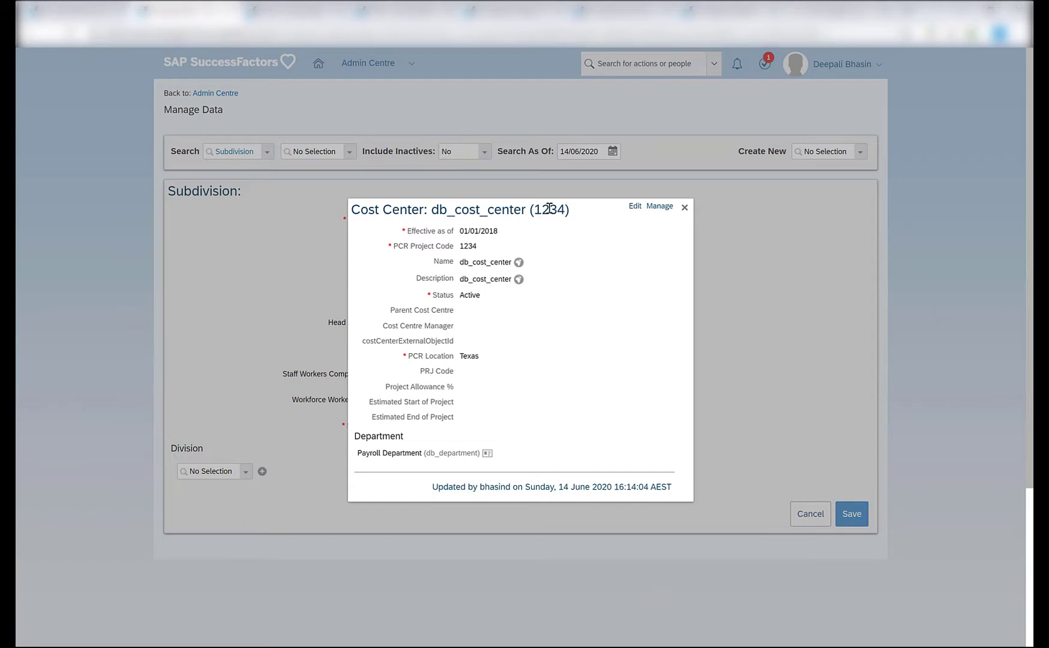
pyautogui.click(685, 208)
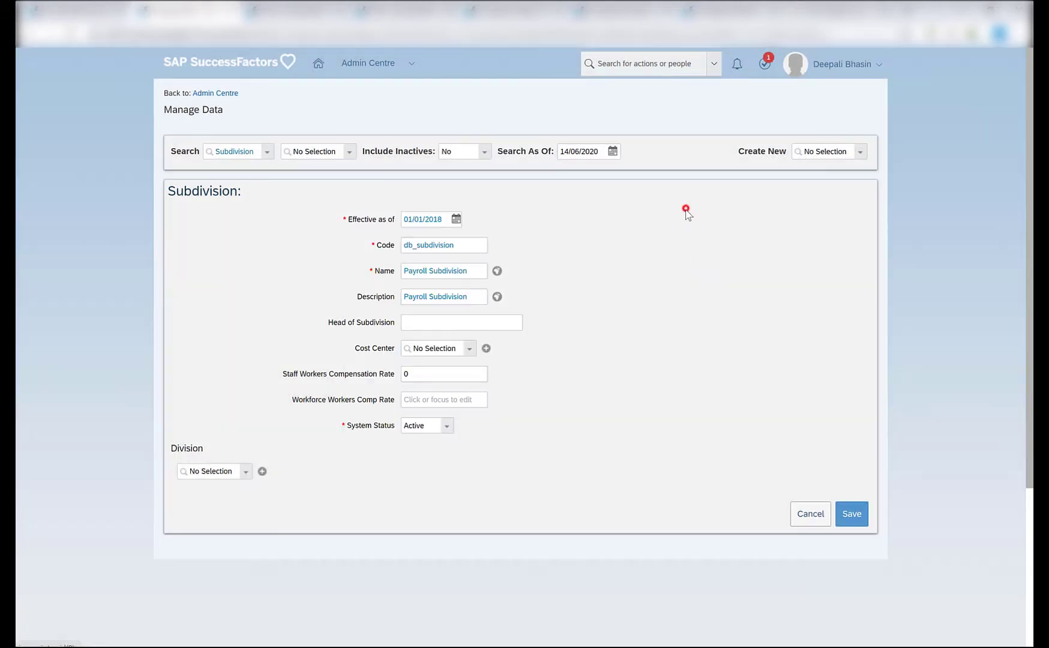
pyautogui.click(428, 353)
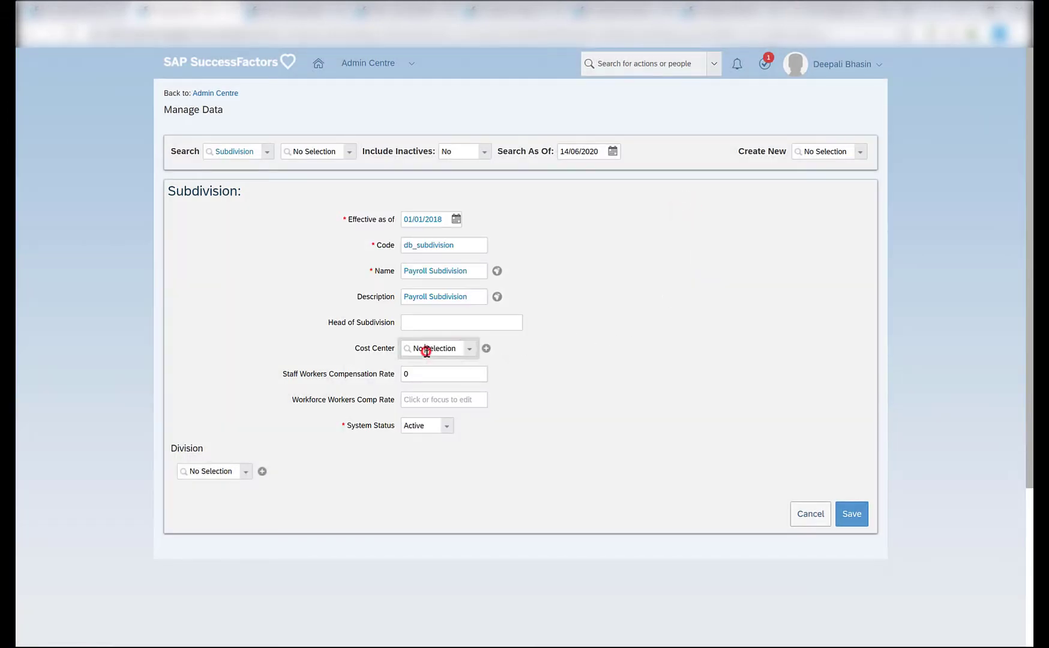
pyautogui.write('1234')
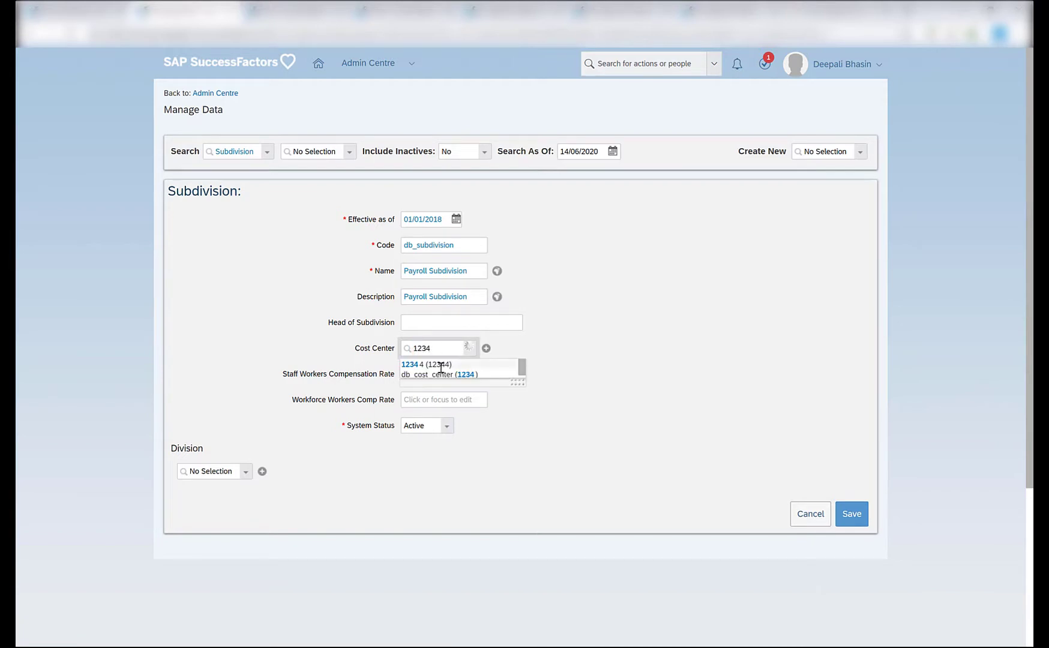
pyautogui.click(469, 361)
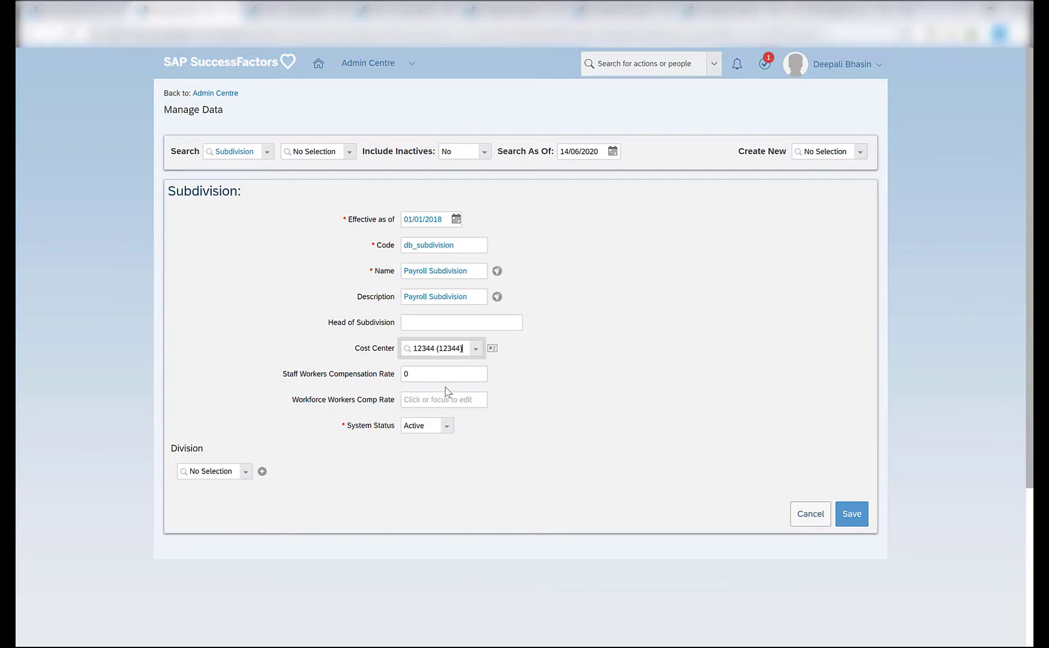
# - Set the subdivision's Division to Human Resource (db_division) and save the subdivision record
pyautogui.click(218, 471)
pyautogui.write('db_')
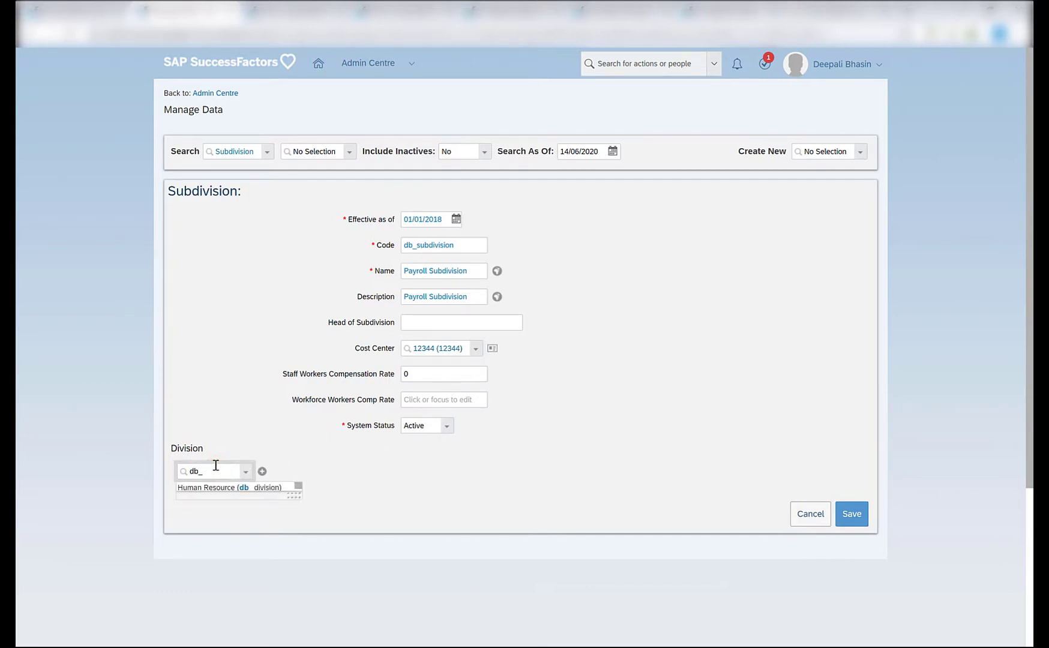
pyautogui.click(252, 487)
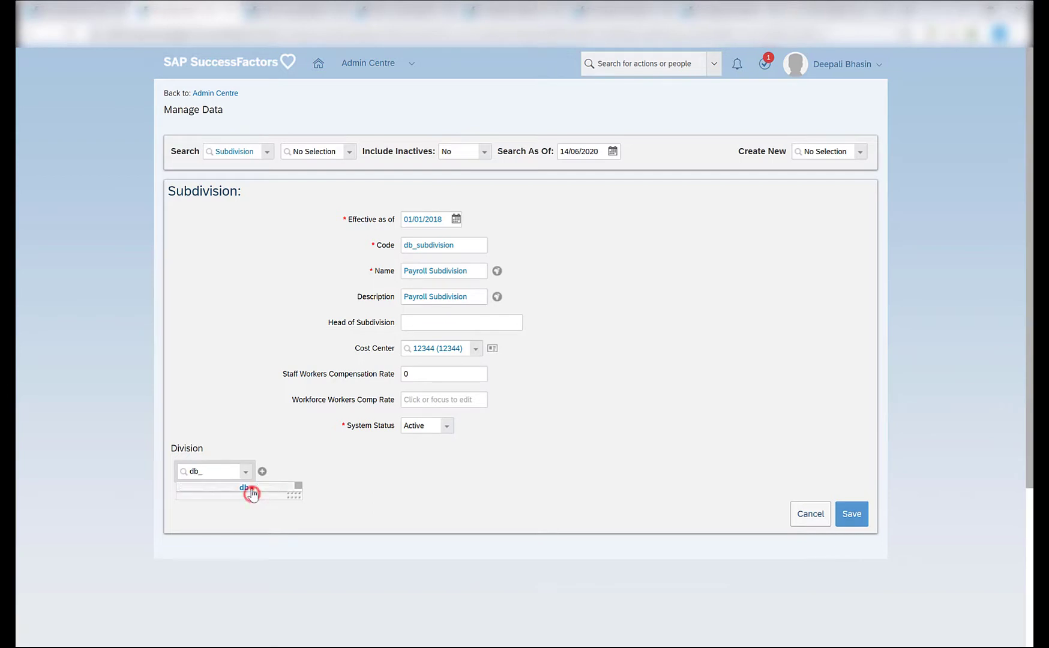
pyautogui.click(851, 543)
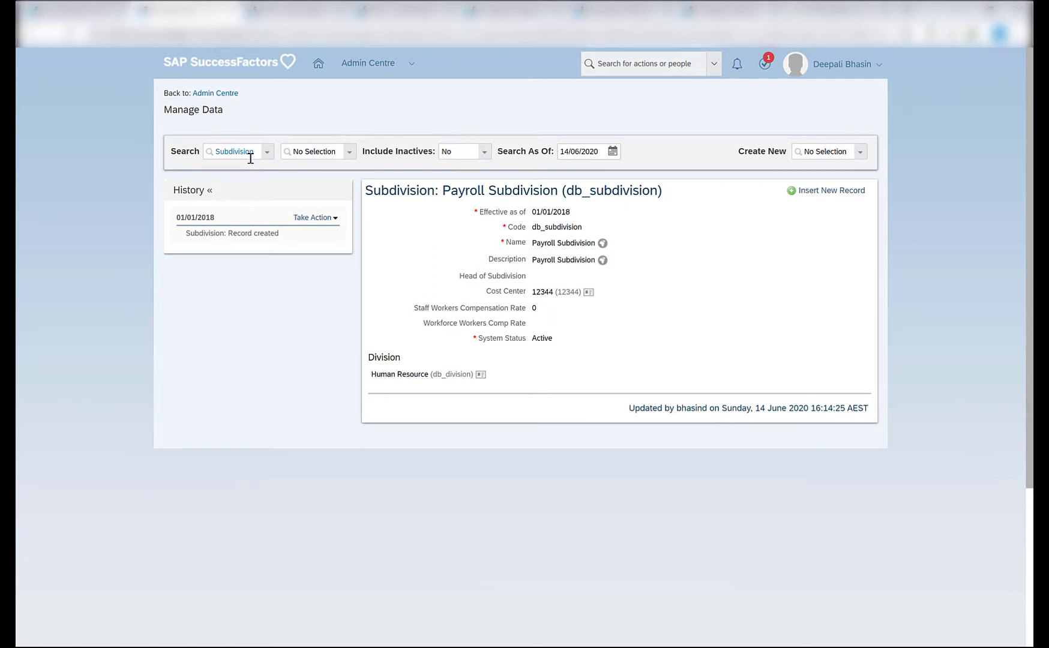
# - Start a new Position record from a fresh Manage Data page
pyautogui.press('F5')
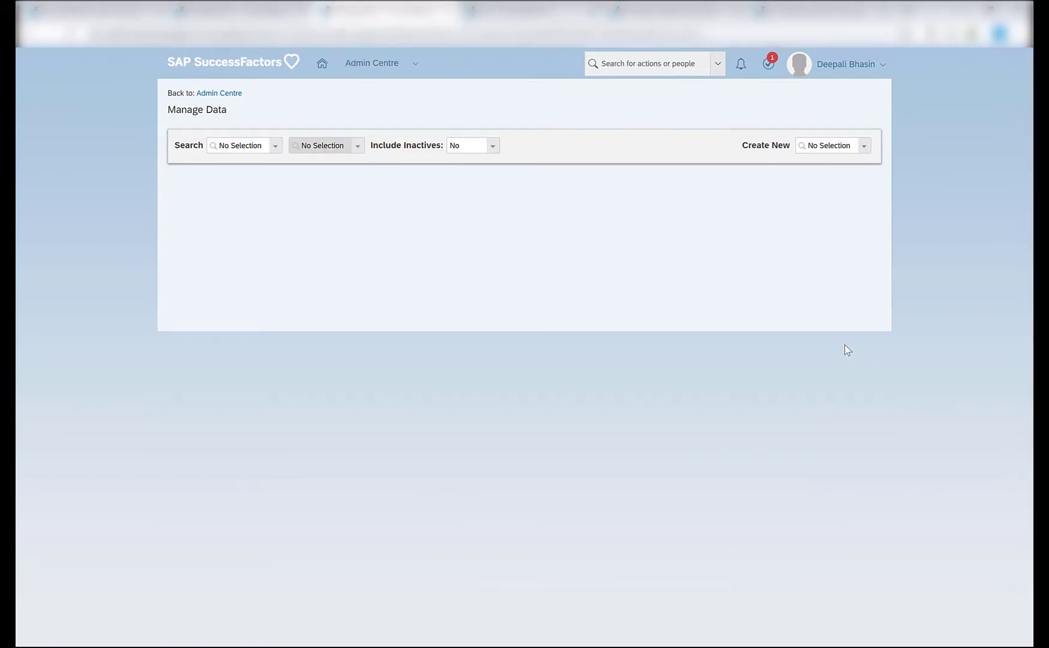
pyautogui.click(814, 150)
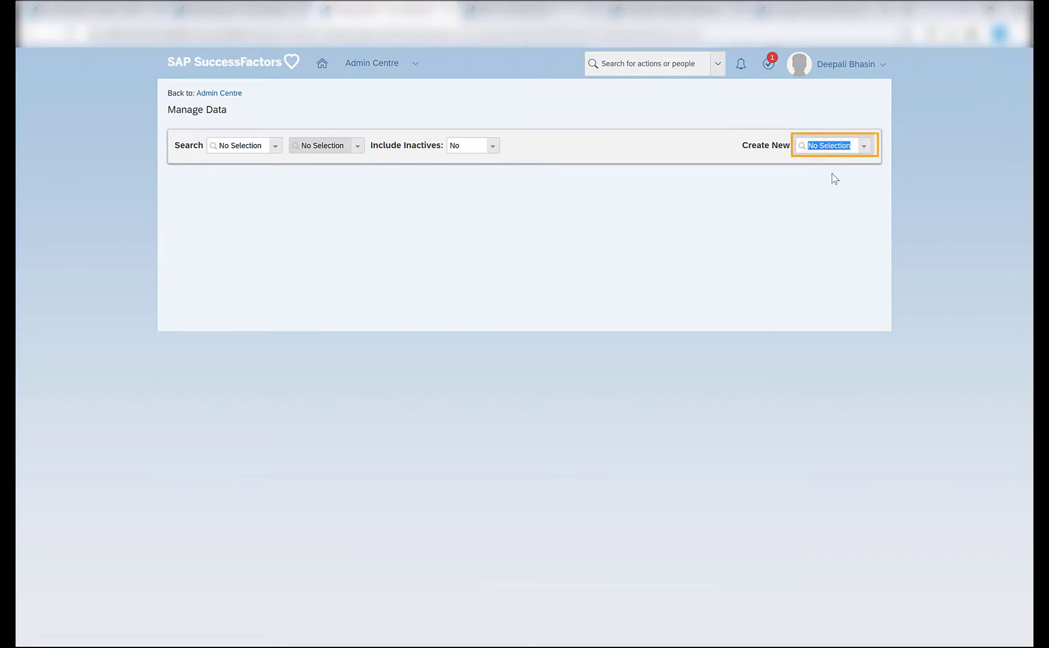
pyautogui.write('posi')
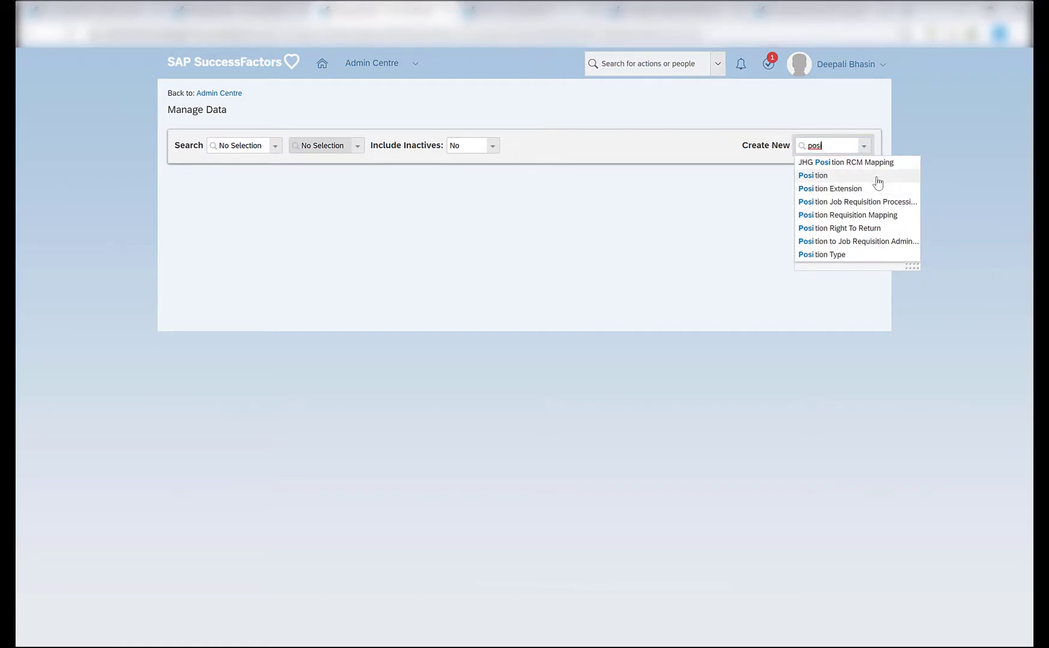
pyautogui.click(877, 178)
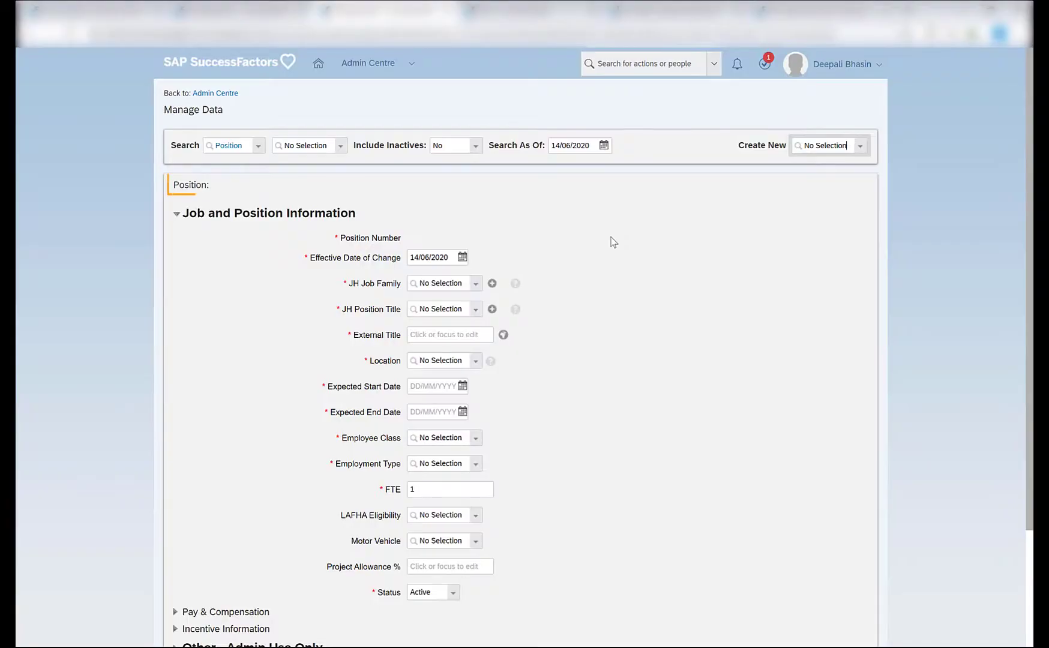
pyautogui.click(461, 256)
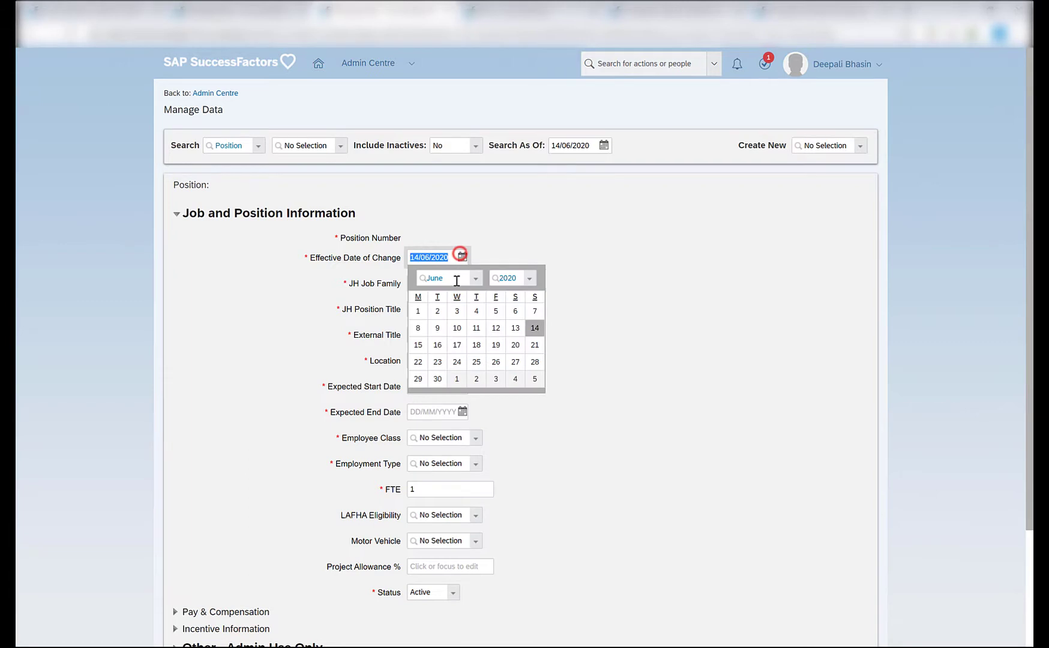
pyautogui.click(475, 278)
pyautogui.click(460, 292)
pyautogui.click(514, 278)
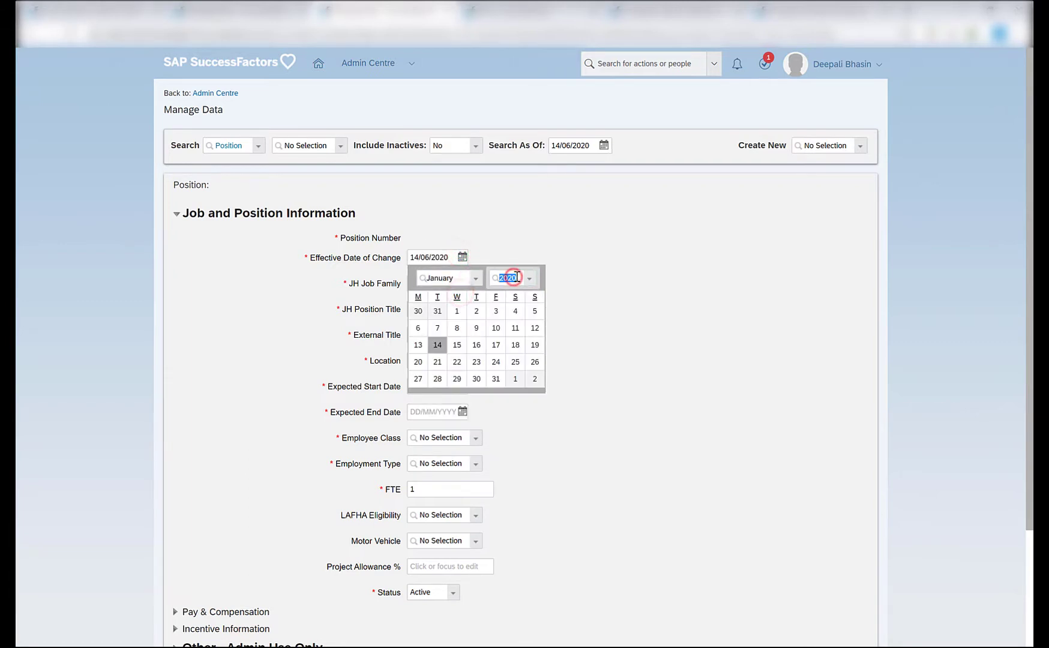
pyautogui.write('2018')
pyautogui.click(527, 293)
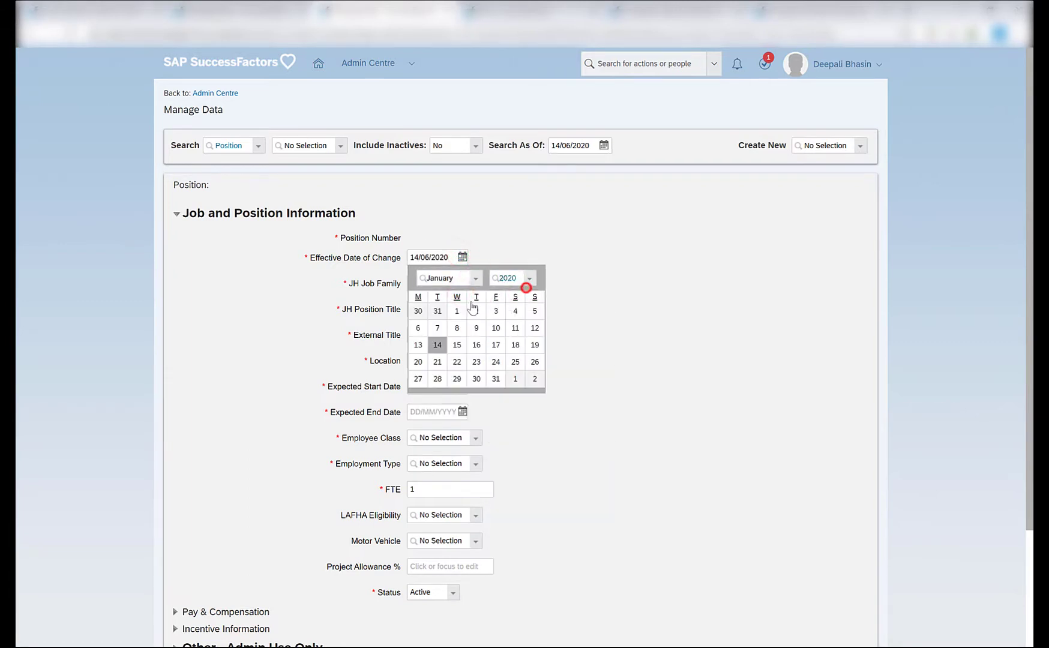
# - Set the position's Effective Date of Change to 01/01/2018
pyautogui.click(462, 256)
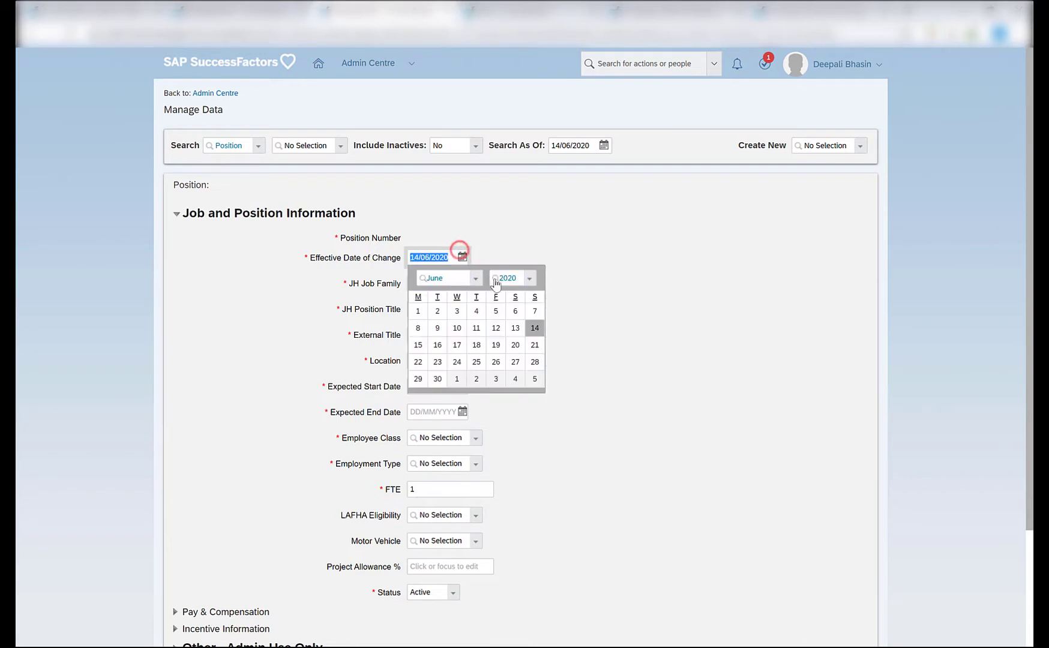
pyautogui.click(475, 278)
pyautogui.click(467, 294)
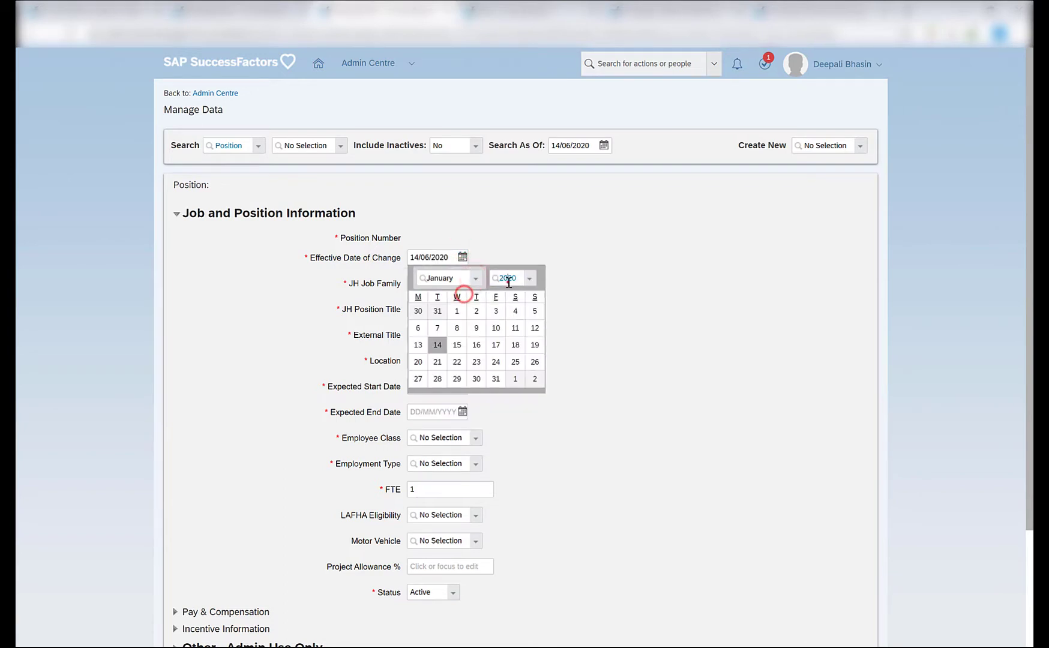
pyautogui.click(507, 278)
pyautogui.write('2018')
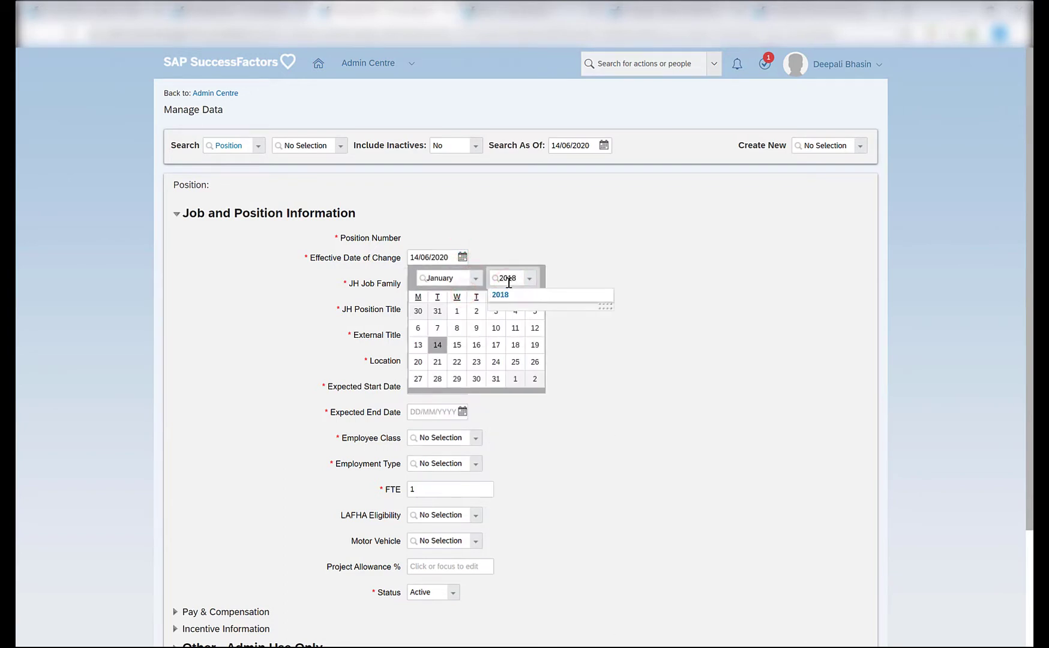
pyautogui.click(515, 294)
pyautogui.click(420, 311)
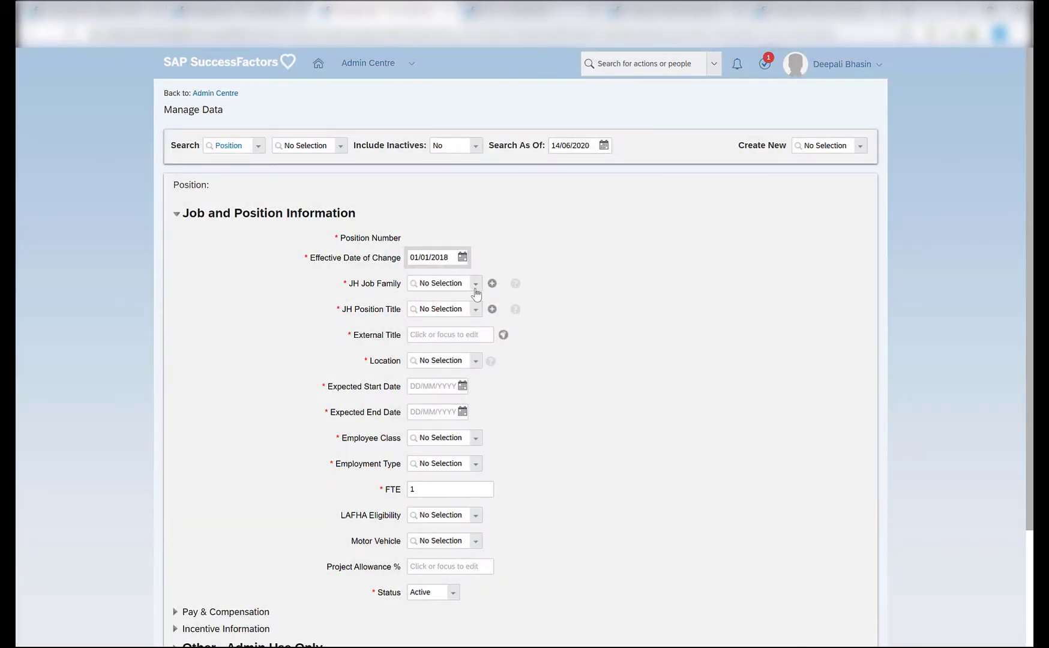
pyautogui.scroll(-1, 475, 293)
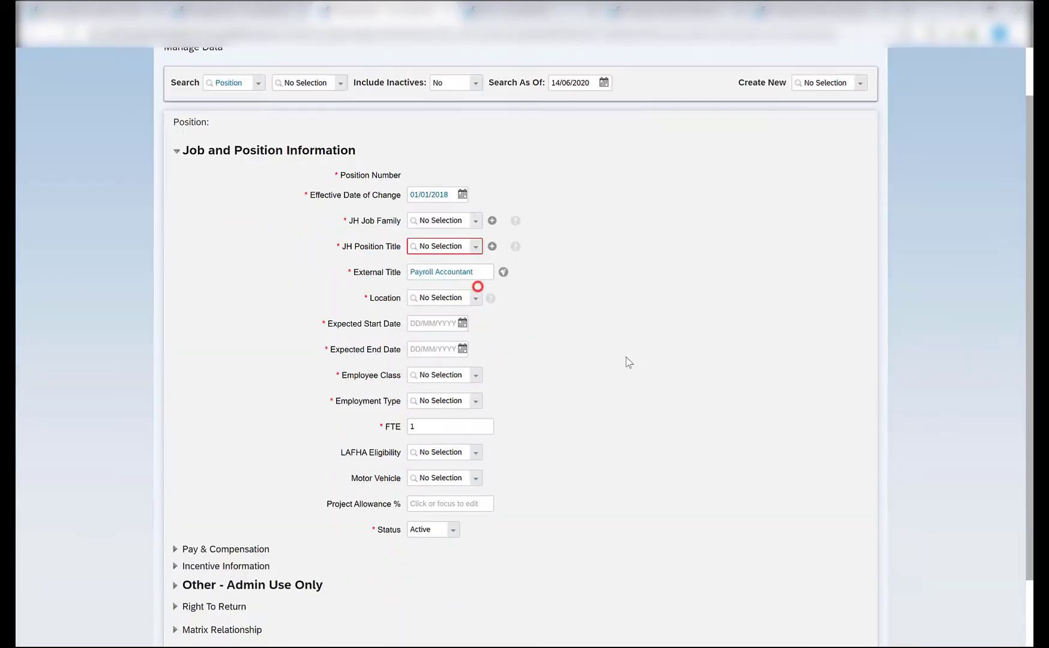
# - Set the position's JH Job Family to Finance (FINA) and its JH Position Title to Payroll Accountant (FIN-PAA)
pyautogui.click(474, 222)
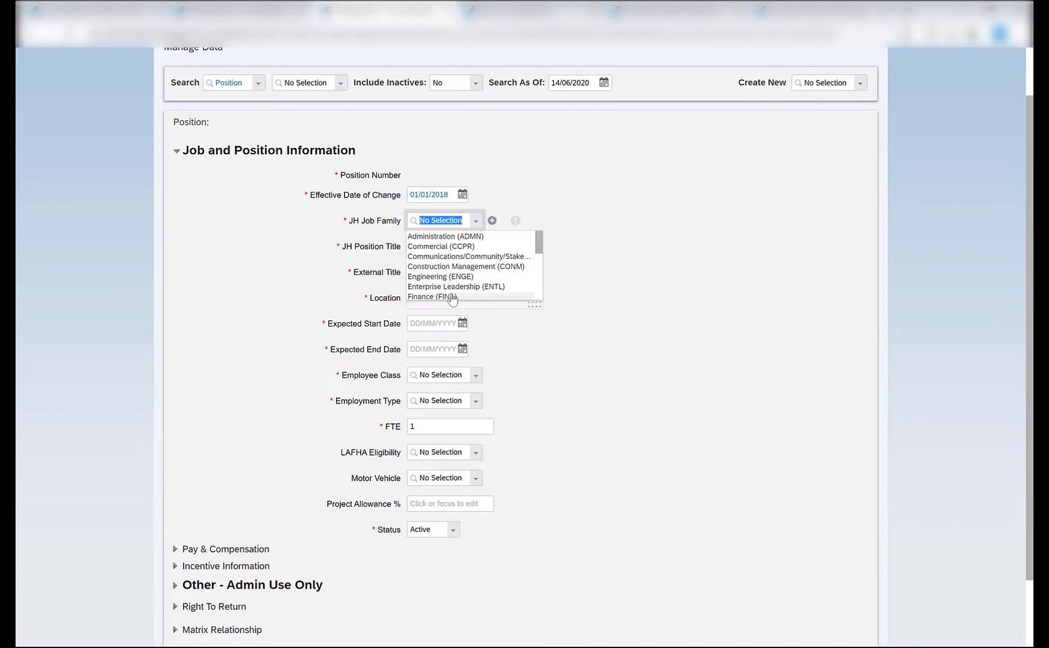
pyautogui.click(451, 297)
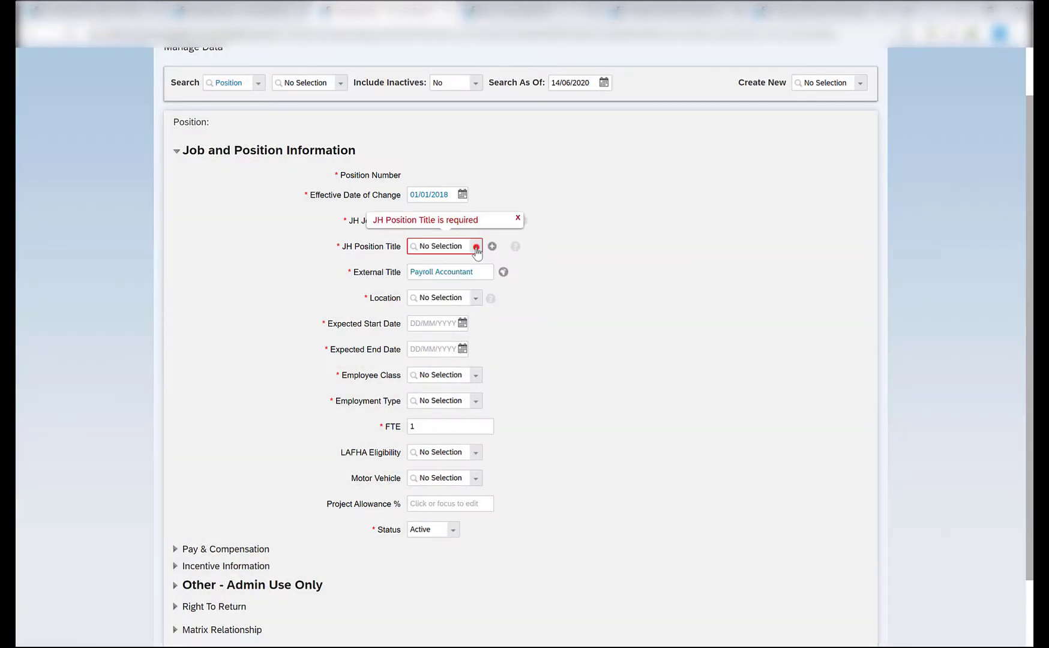
pyautogui.click(475, 246)
pyautogui.click(467, 262)
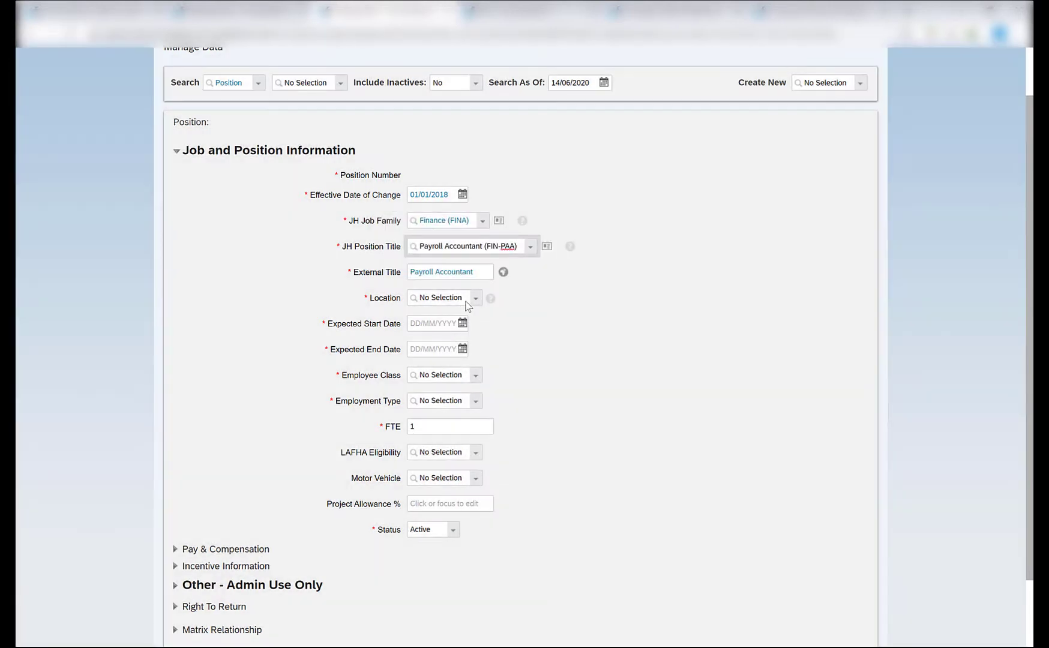
# - Set the position's Location to Sydney (db_location)
pyautogui.click(460, 299)
pyautogui.write('db')
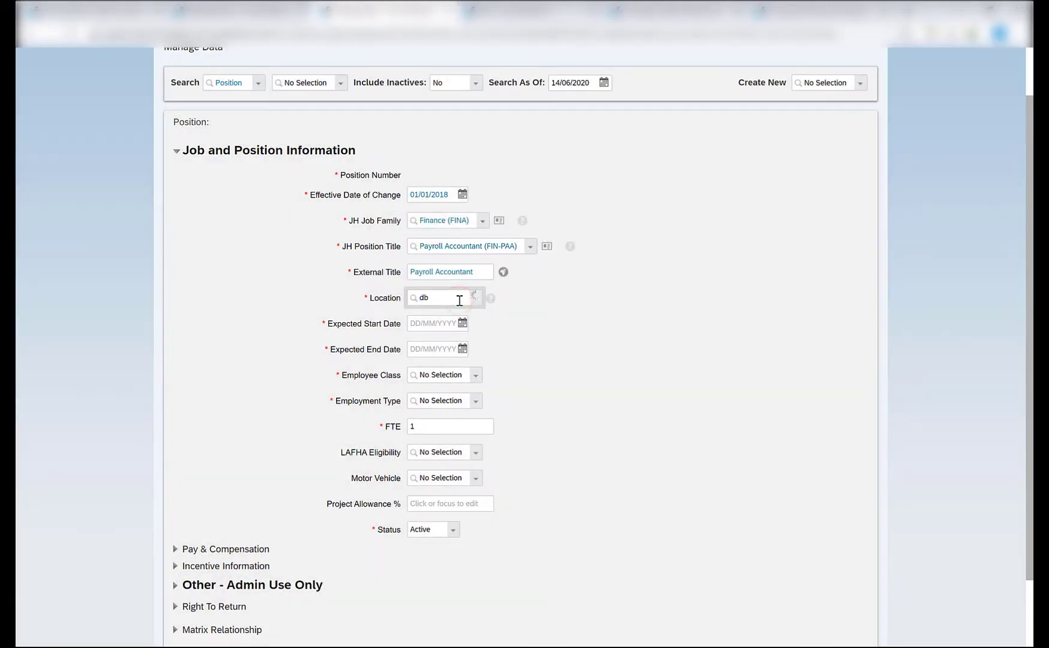
pyautogui.click(459, 331)
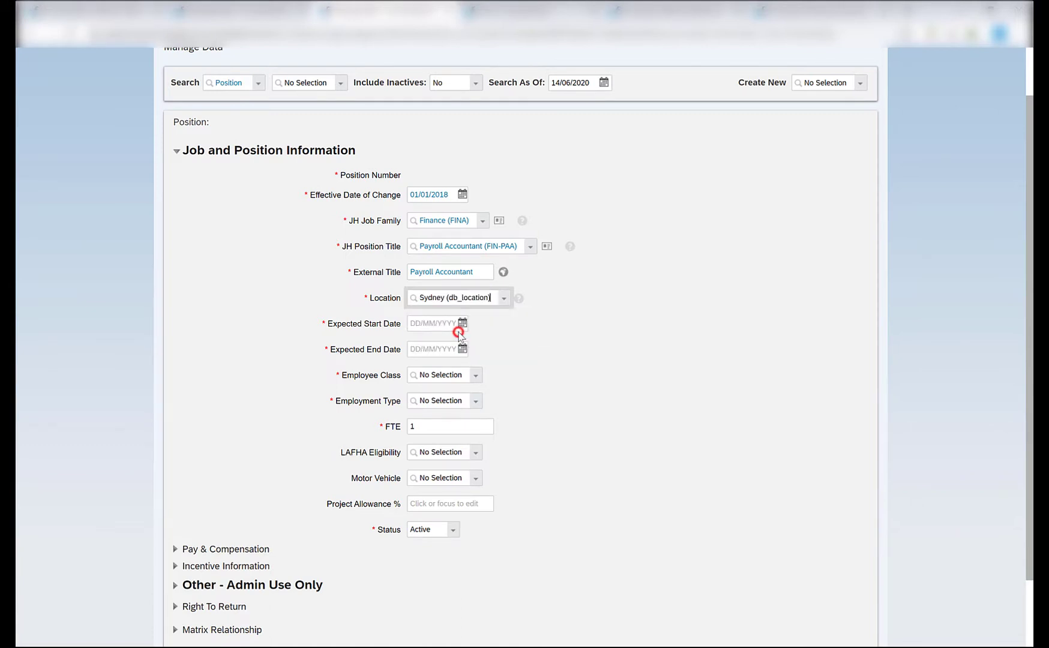
# - Set the position's Expected Start Date to 01/01/2018
pyautogui.click(462, 324)
pyautogui.click(474, 346)
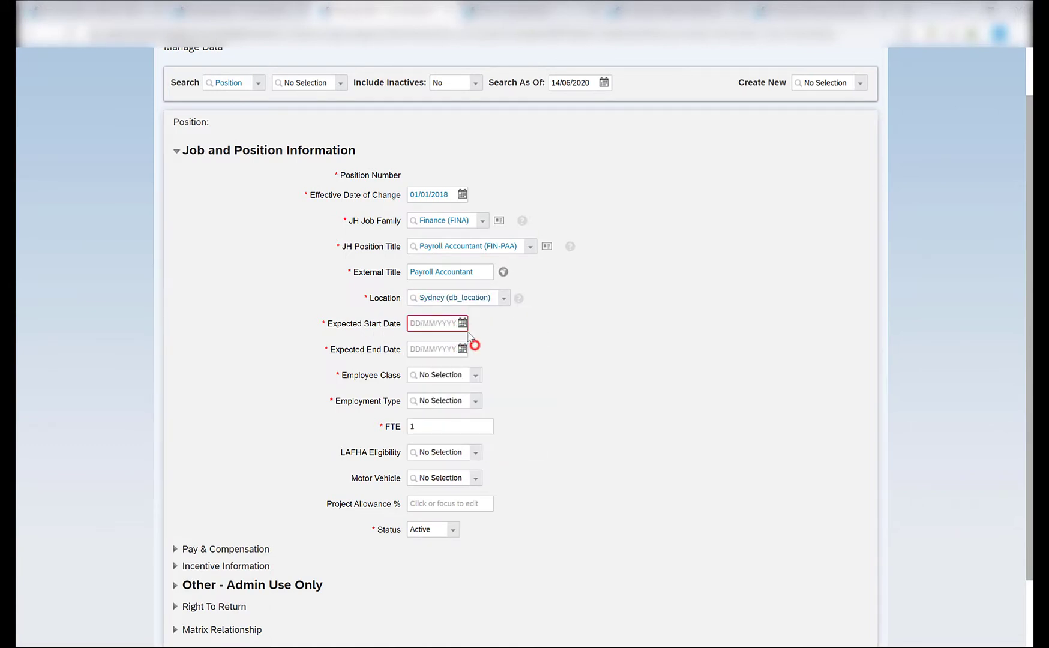
pyautogui.click(461, 322)
pyautogui.click(453, 343)
pyautogui.click(458, 359)
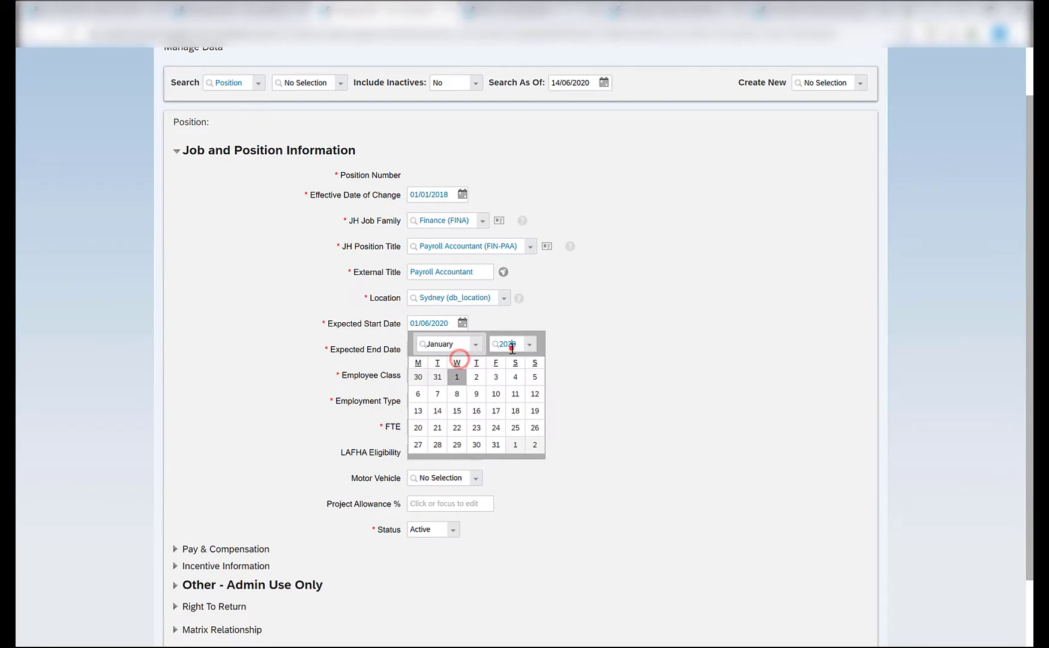
pyautogui.click(511, 347)
pyautogui.press('BackSpace')
pyautogui.press('BackSpace')
pyautogui.write('18')
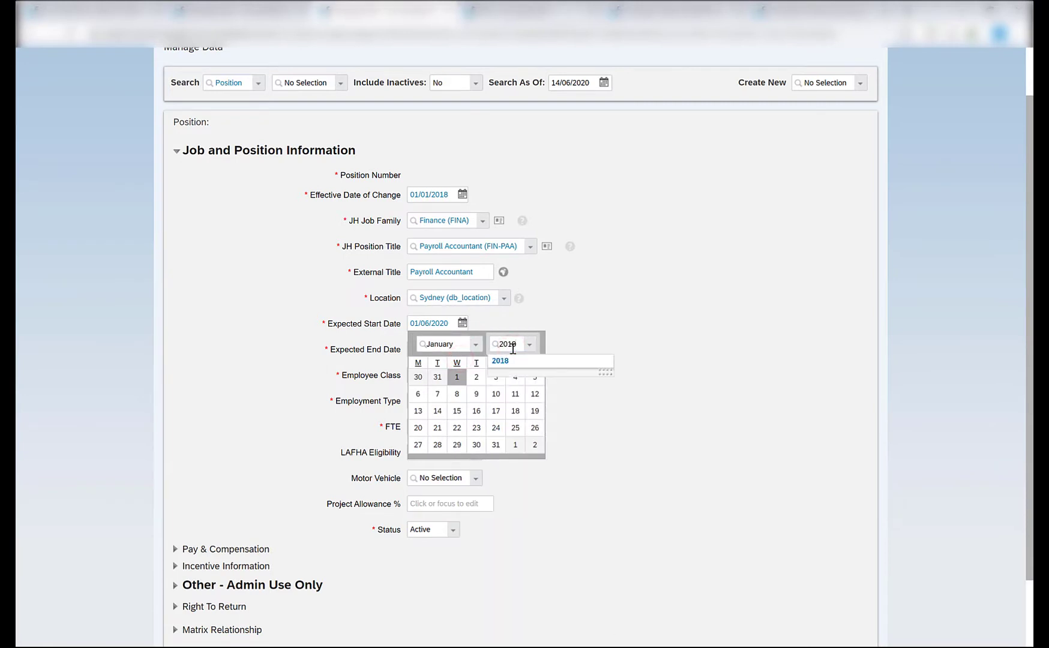
pyautogui.click(520, 360)
pyautogui.click(424, 374)
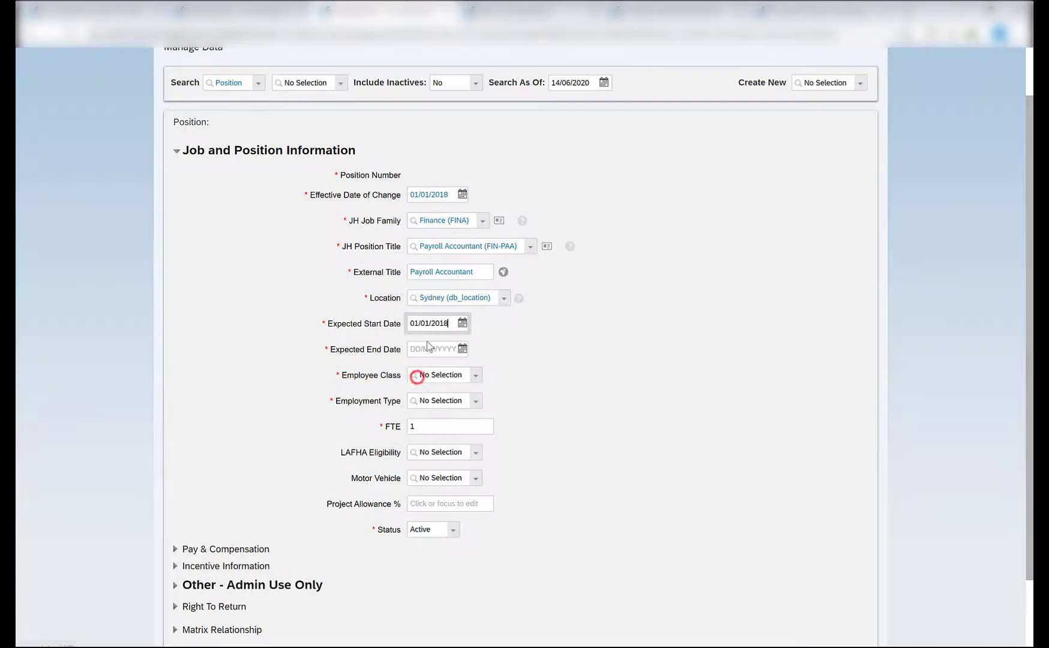
# - Set the position's Expected End Date to 31/12/2025
pyautogui.click(432, 350)
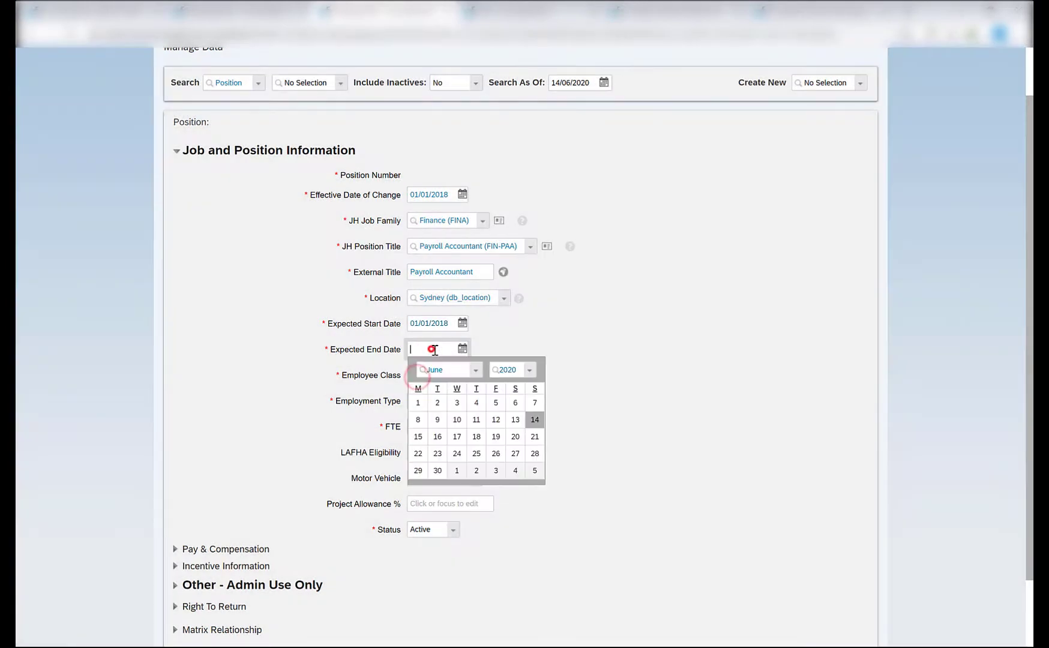
pyautogui.click(475, 370)
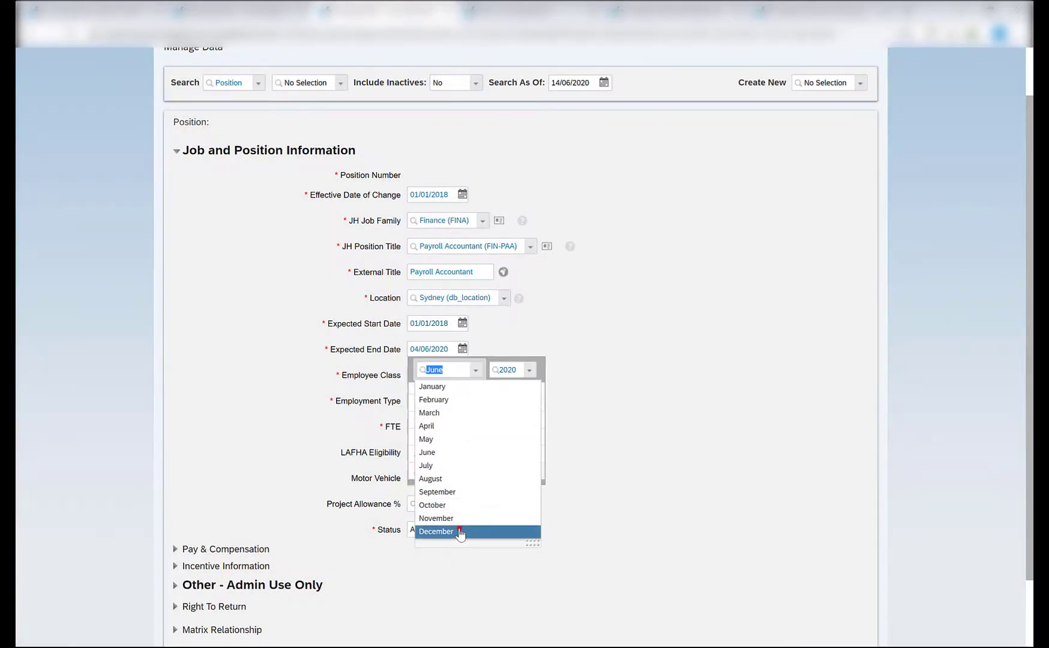
pyautogui.click(459, 532)
pyautogui.click(513, 370)
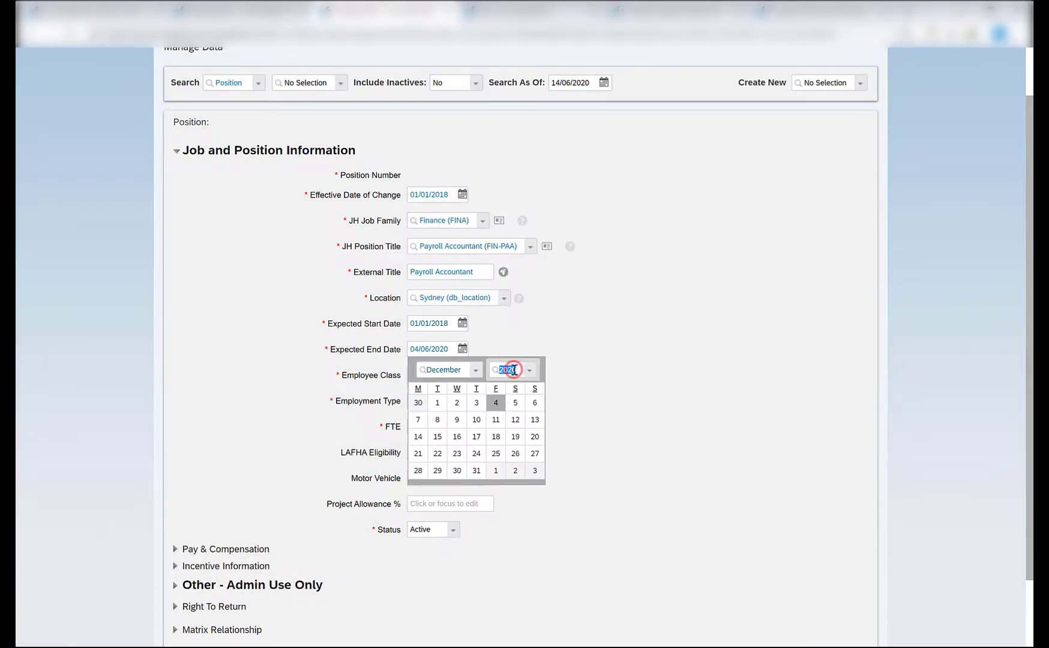
pyautogui.write('2025')
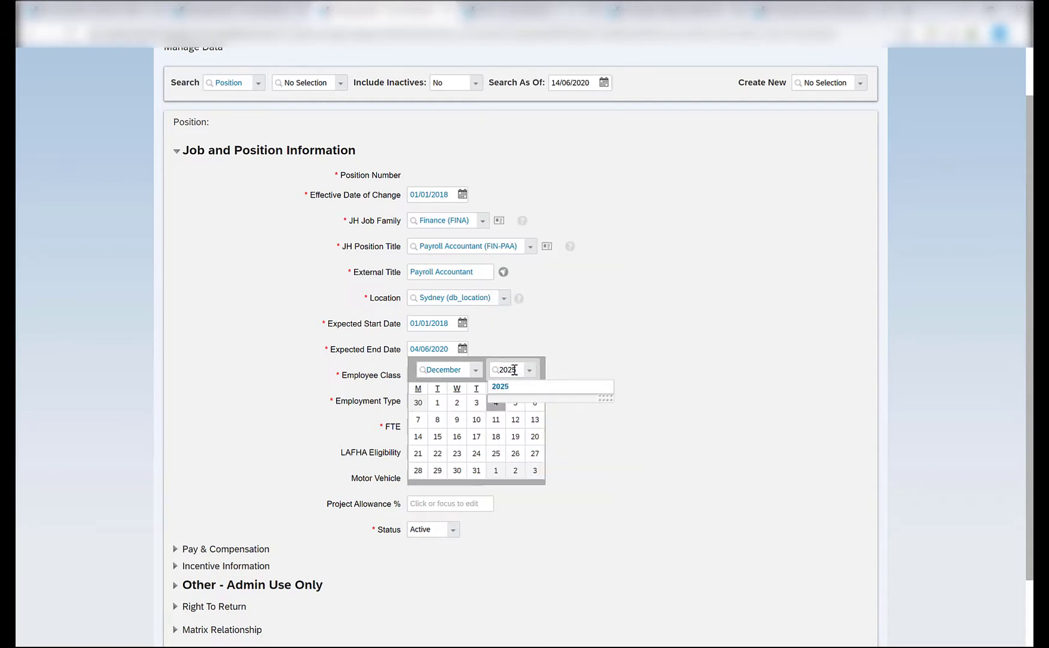
pyautogui.click(522, 387)
pyautogui.click(475, 470)
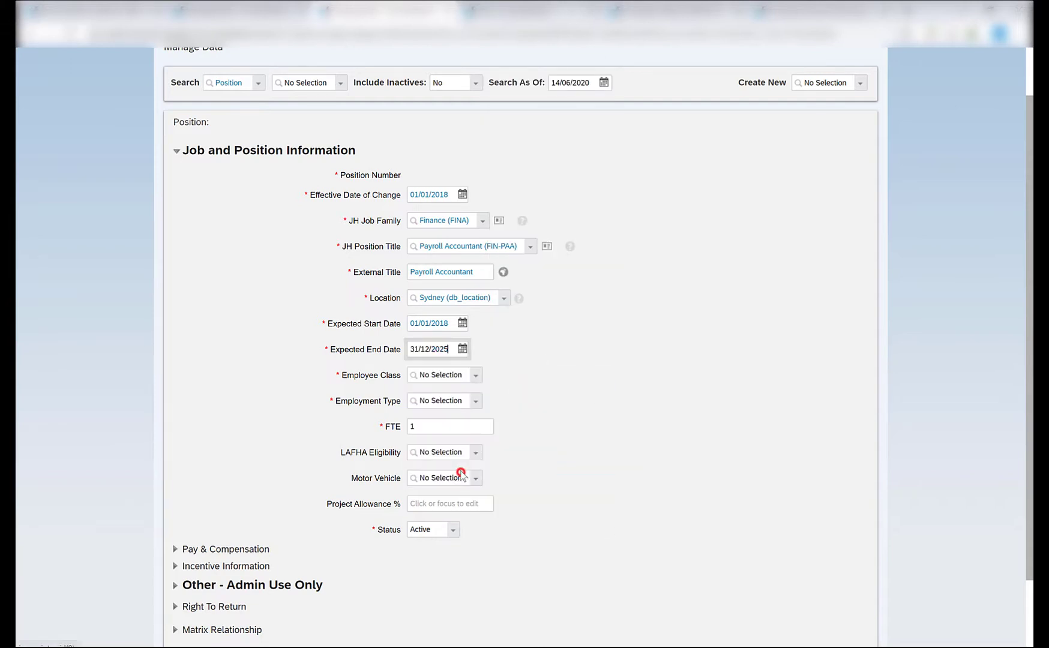
# - Set the position's Employee Class to Staff (S) and its Employment Type to Full-Time Employee (F)
pyautogui.click(477, 375)
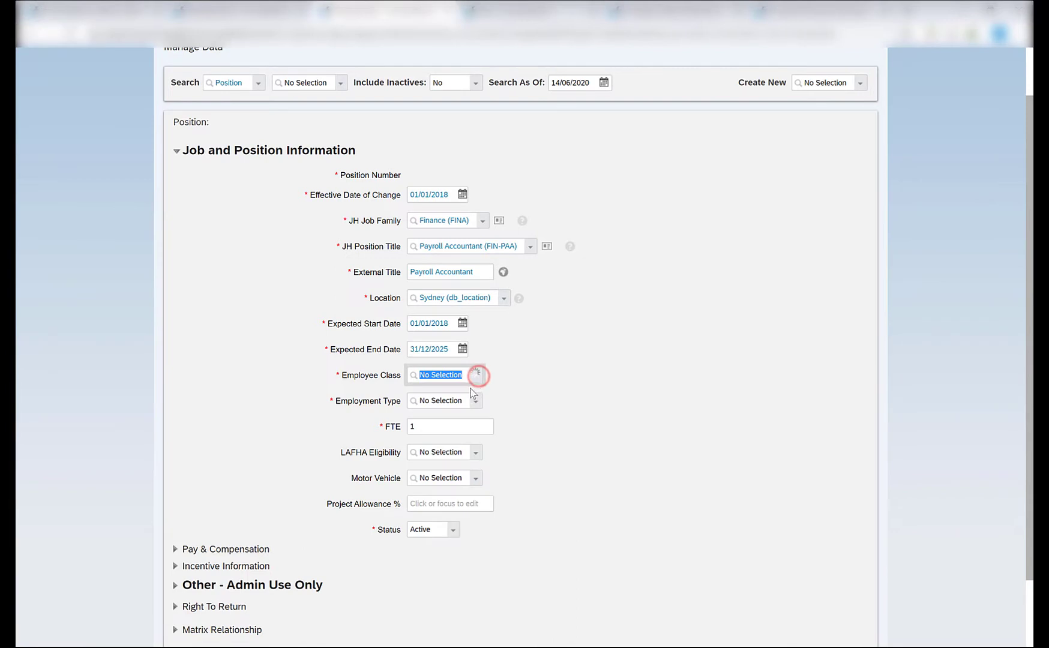
pyautogui.click(470, 399)
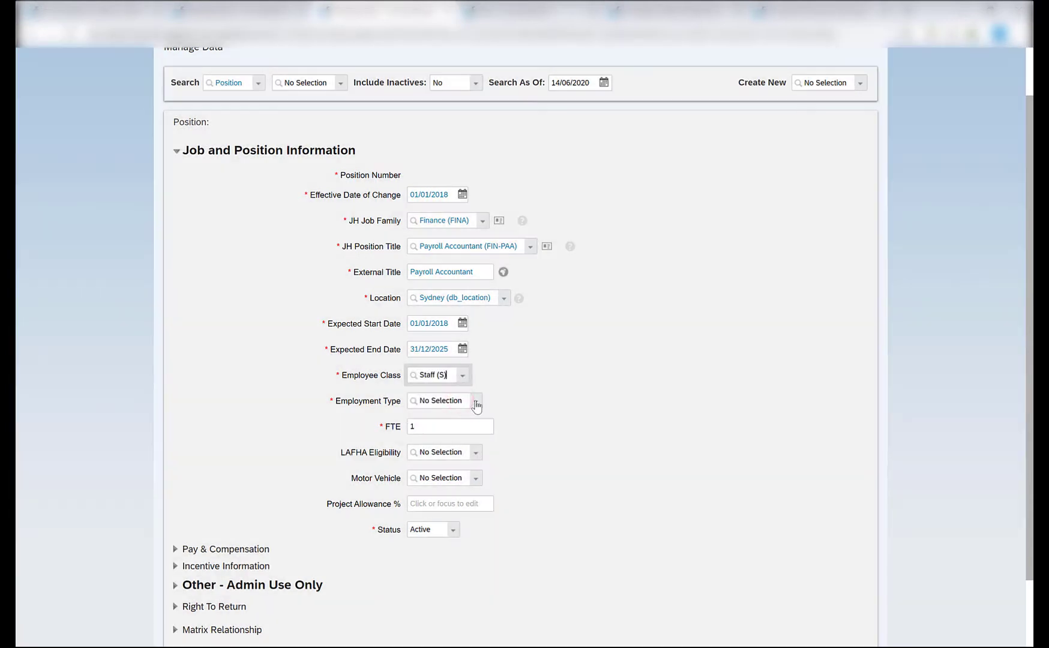
pyautogui.click(476, 401)
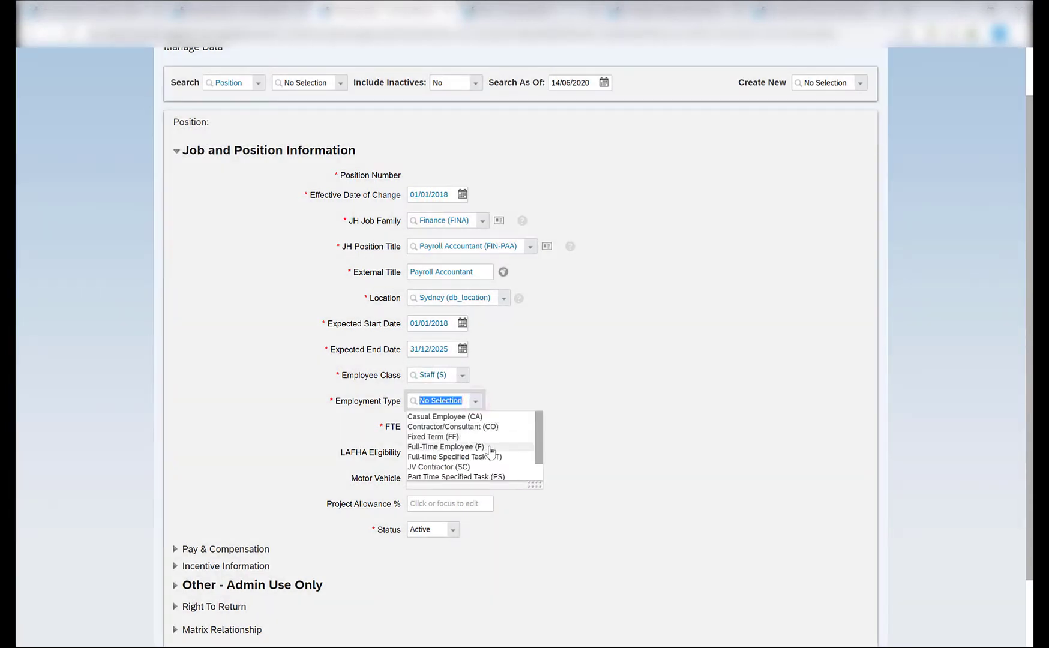
pyautogui.click(491, 446)
# - Expand the Organisation details under Other - Admin Use Only and set the Company to Google (db_legal_entity)
pyautogui.scroll(-2, 497, 444)
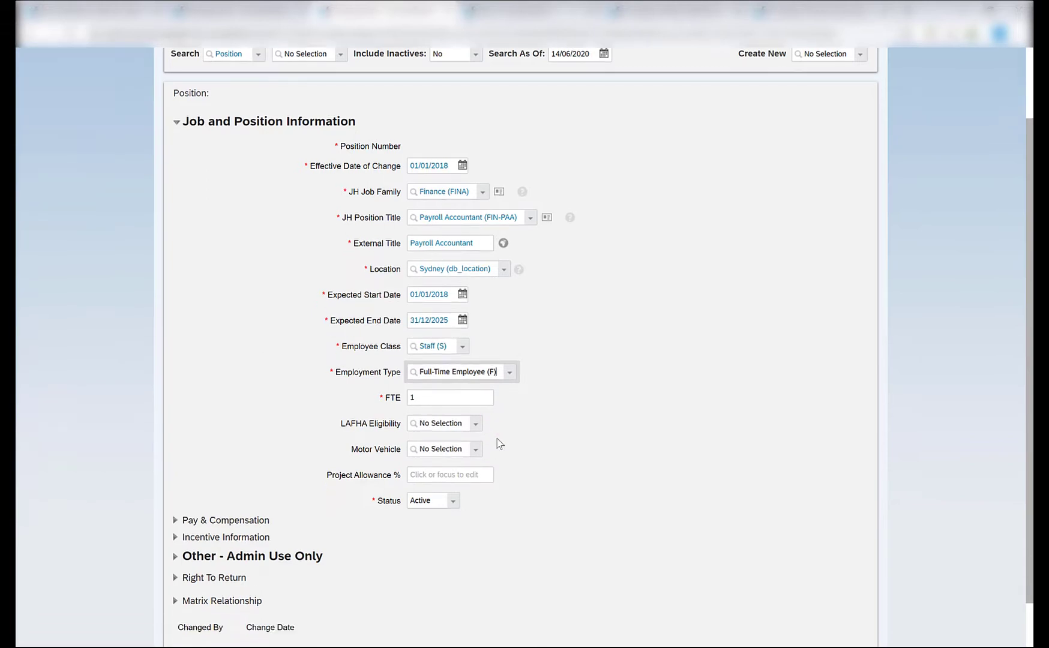
pyautogui.scroll(-2, 496, 444)
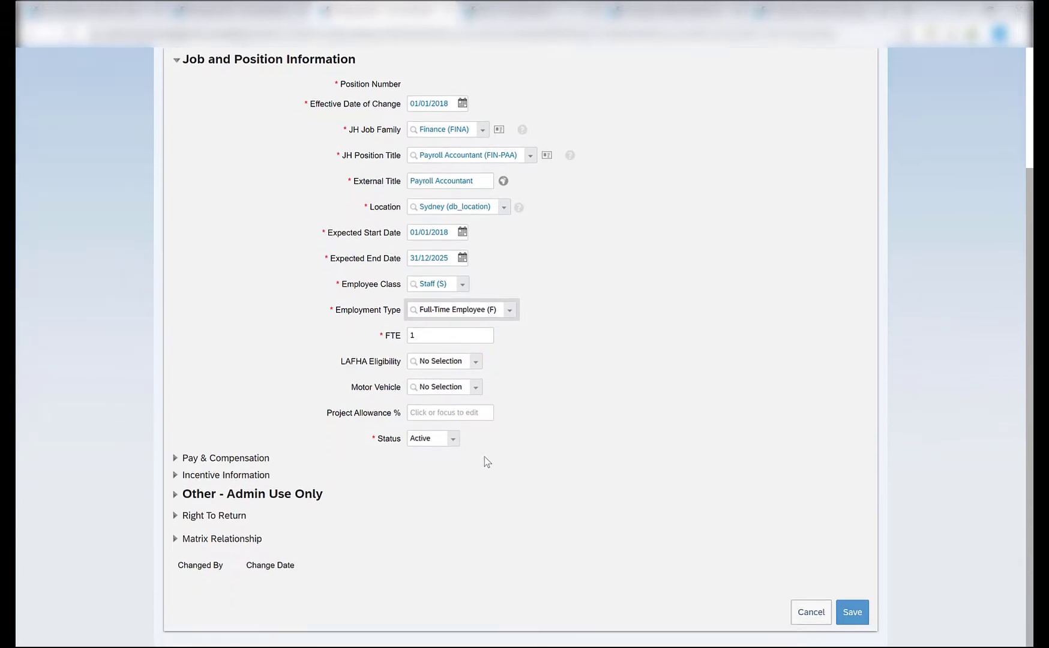
pyautogui.click(176, 493)
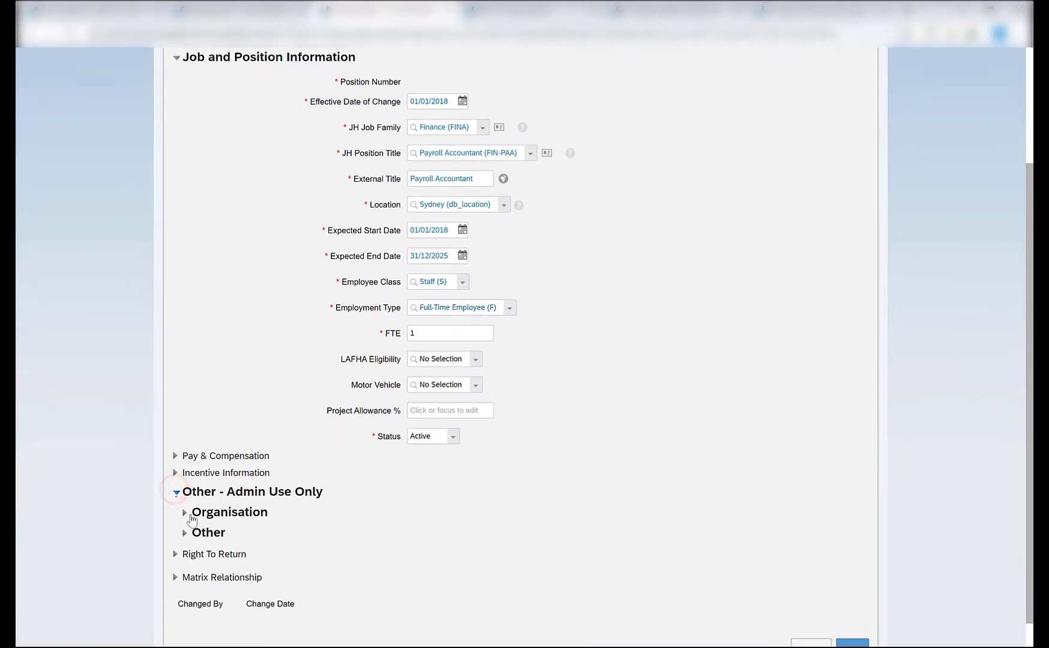
pyautogui.click(184, 511)
pyautogui.scroll(-4, 335, 498)
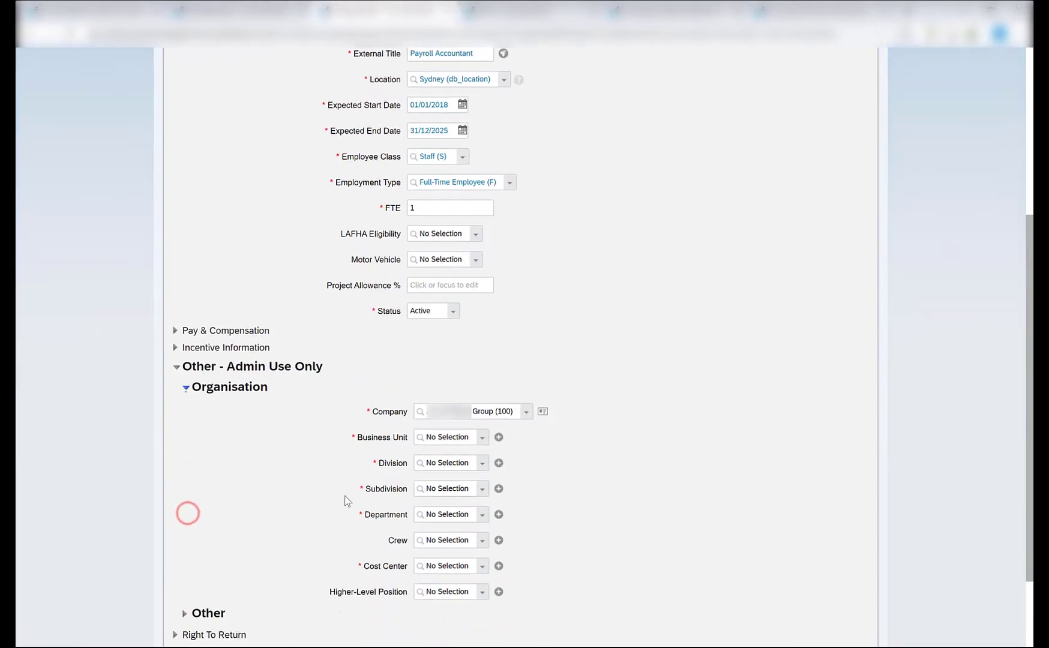
pyautogui.click(505, 410)
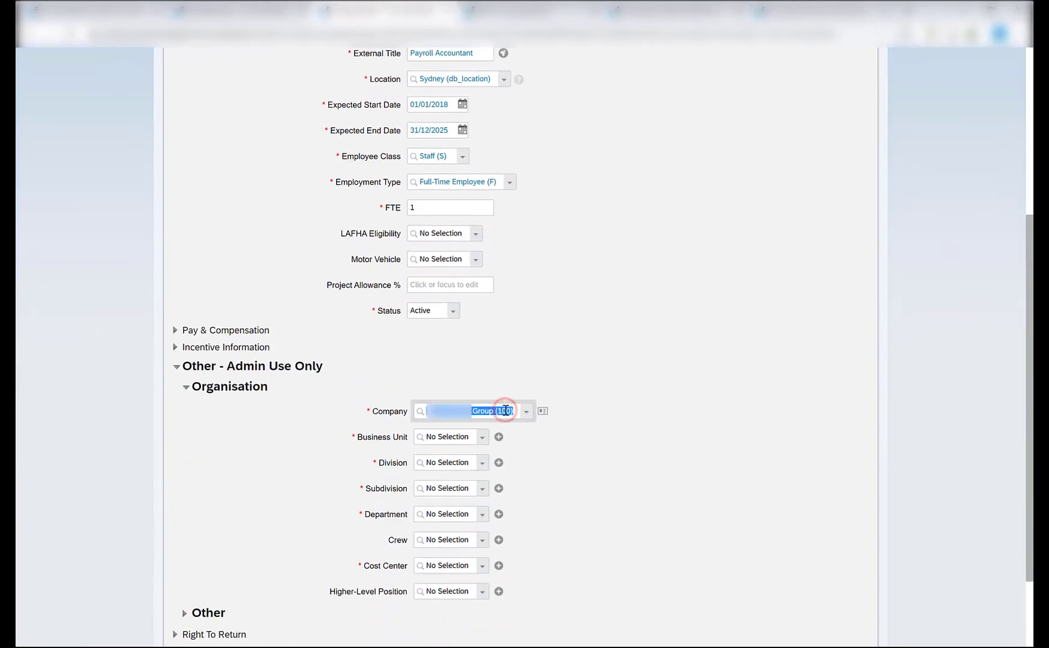
pyautogui.press('BackSpace')
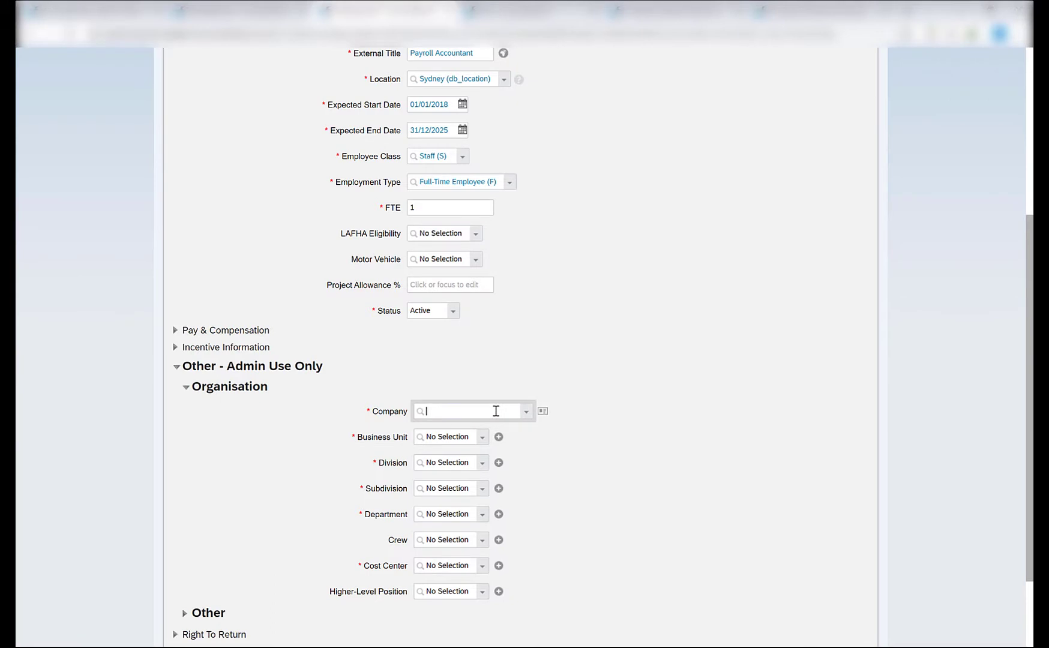
pyautogui.scroll(-2, 495, 410)
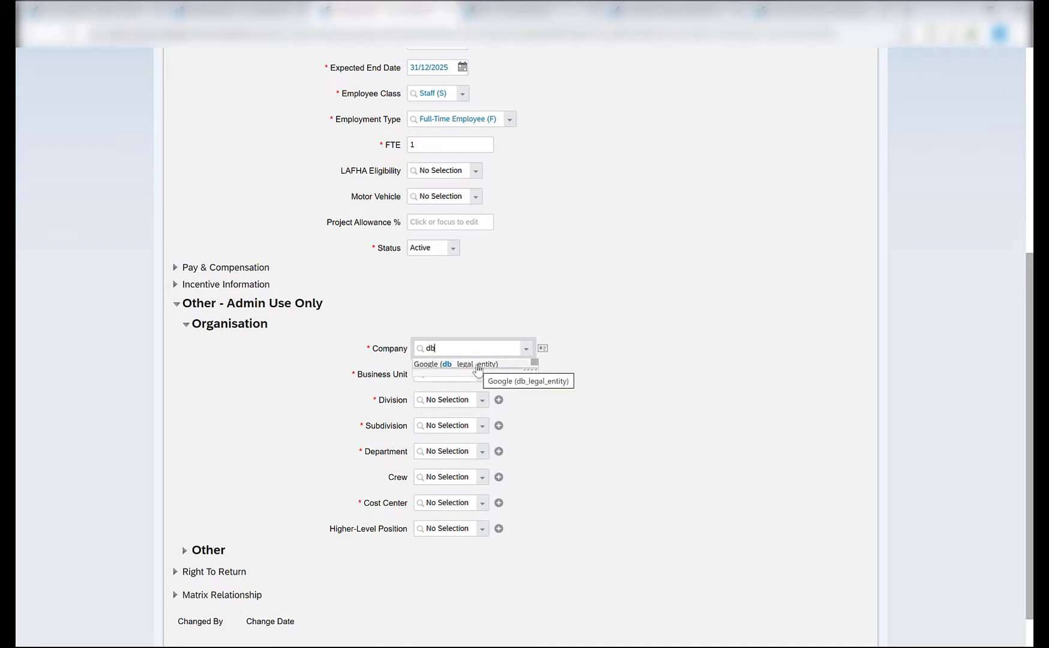
pyautogui.click(494, 364)
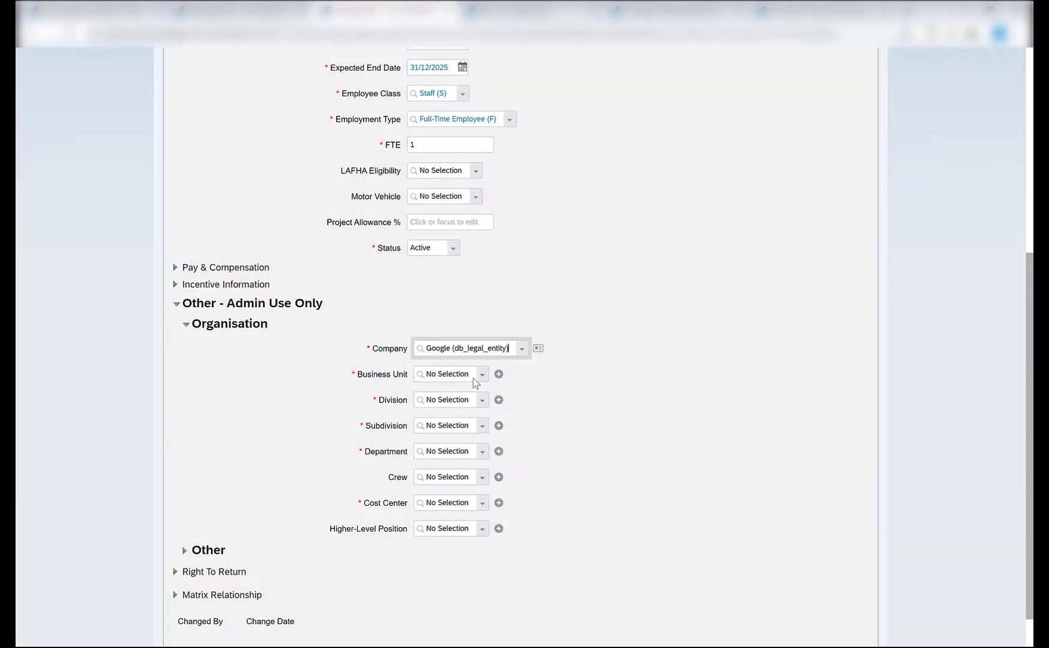
# - Set the position's Business Unit to Google Office (db_business_unit)
pyautogui.click(482, 374)
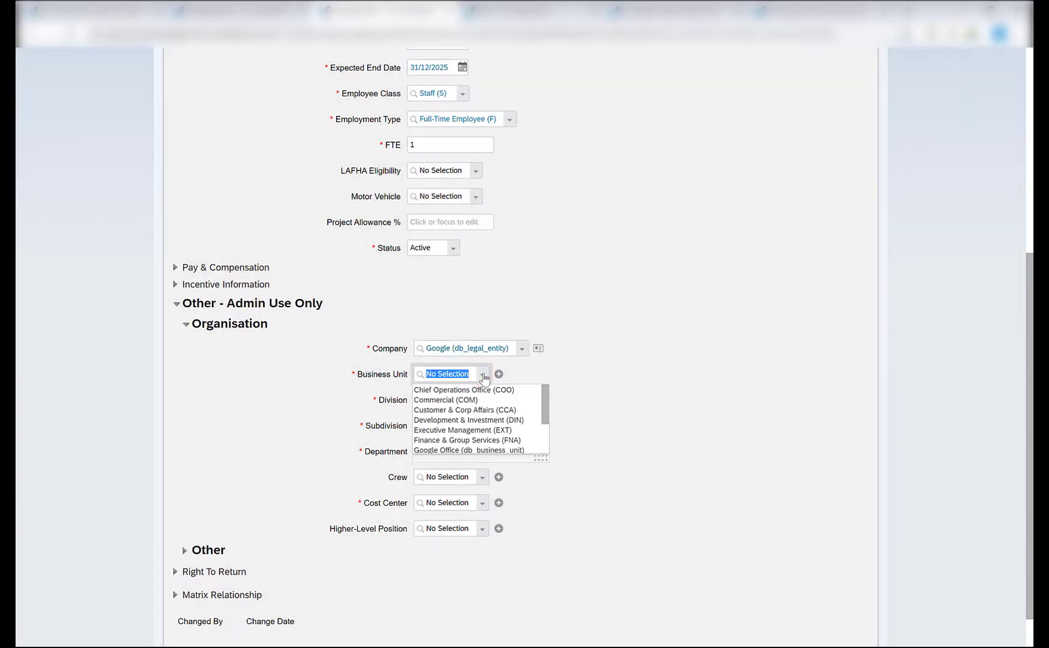
pyautogui.write('db')
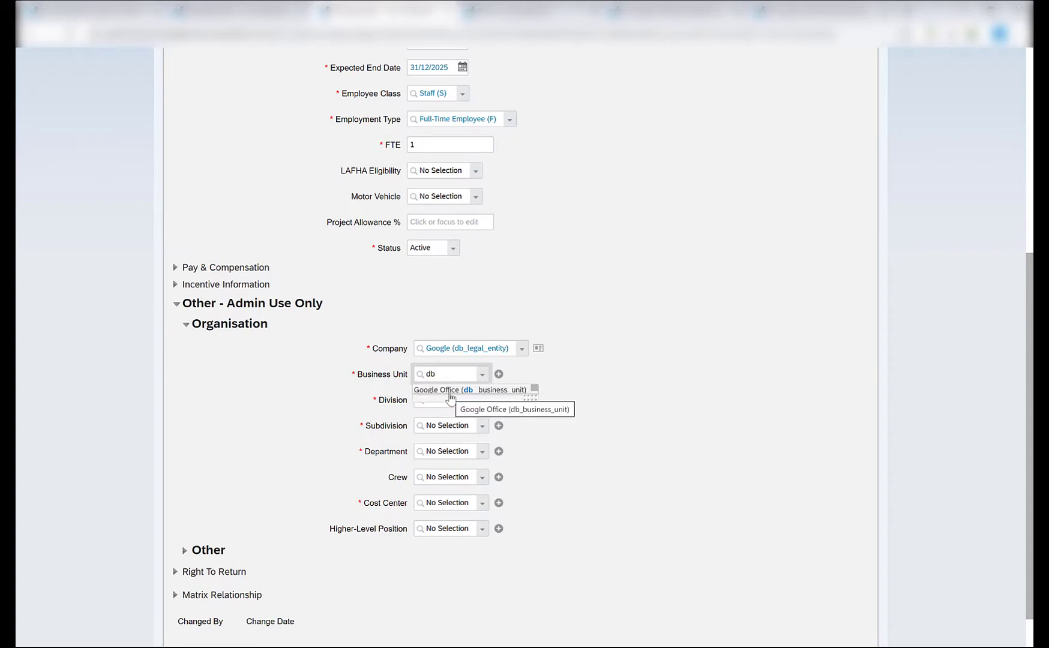
pyautogui.click(449, 391)
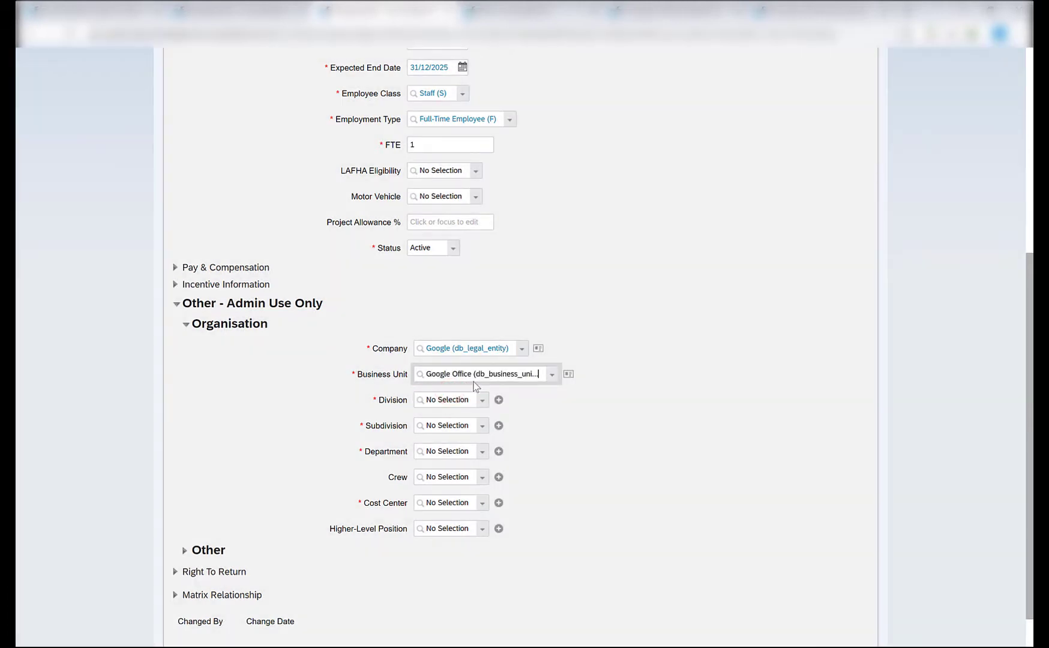
# - Set the position's Division to Human Resource (db_division) and its Subdivision to Payroll Subdivision (db_subdivision)
pyautogui.scroll(-1, 509, 382)
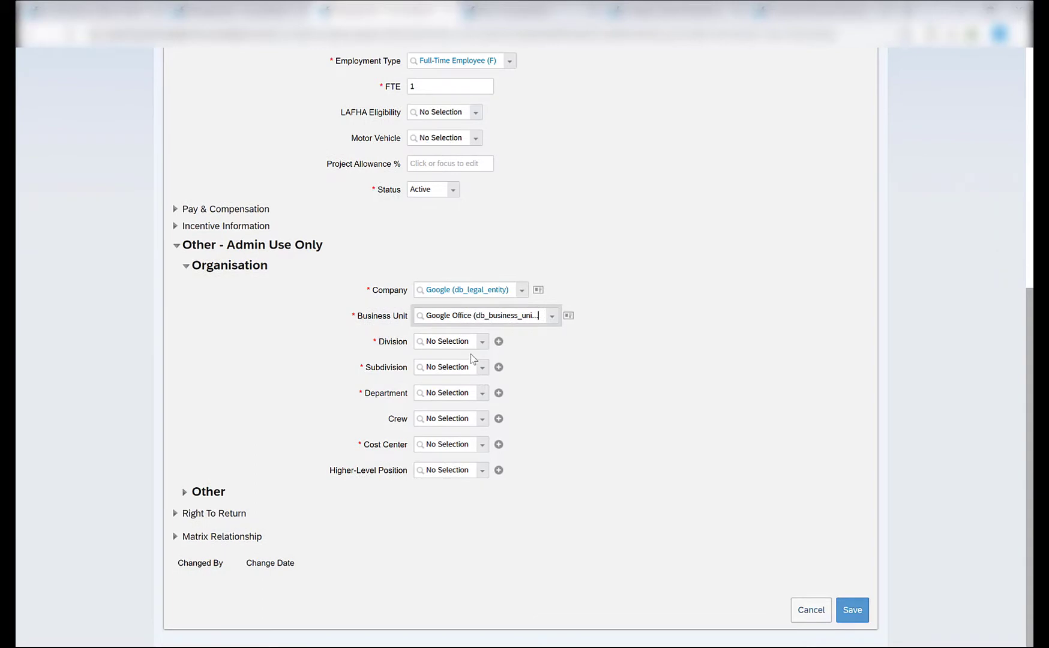
pyautogui.click(484, 343)
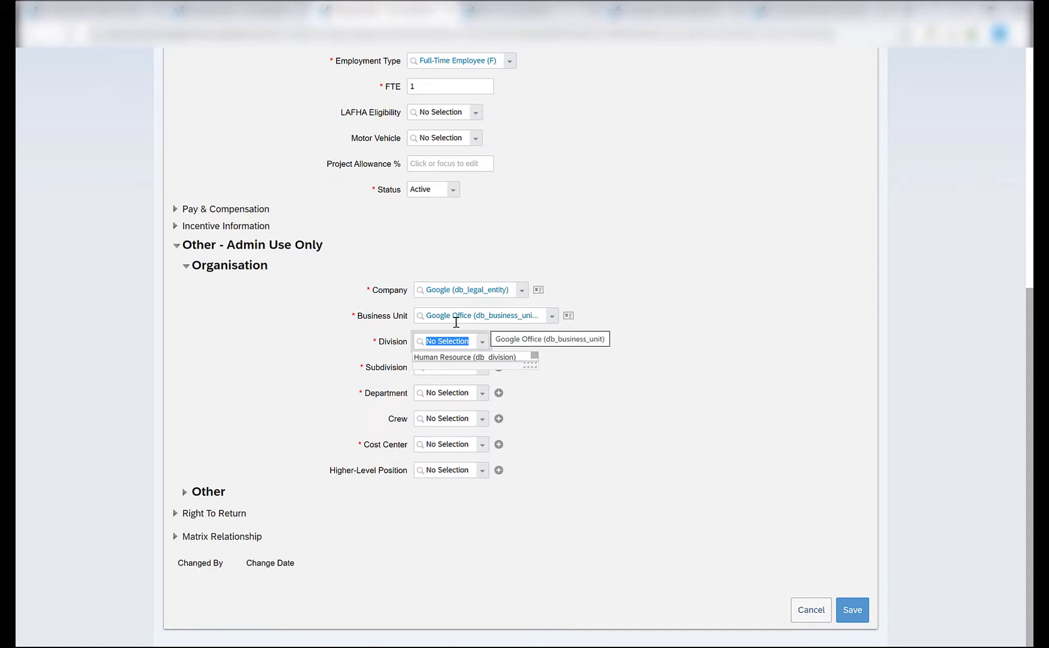
pyautogui.click(474, 358)
pyautogui.click(484, 367)
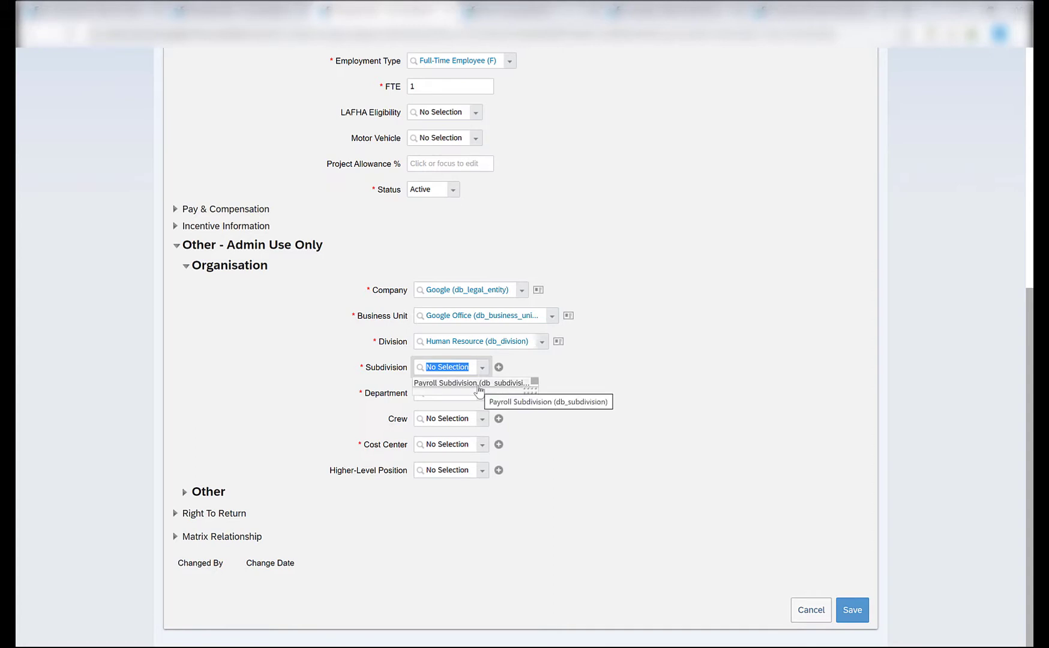
pyautogui.click(432, 384)
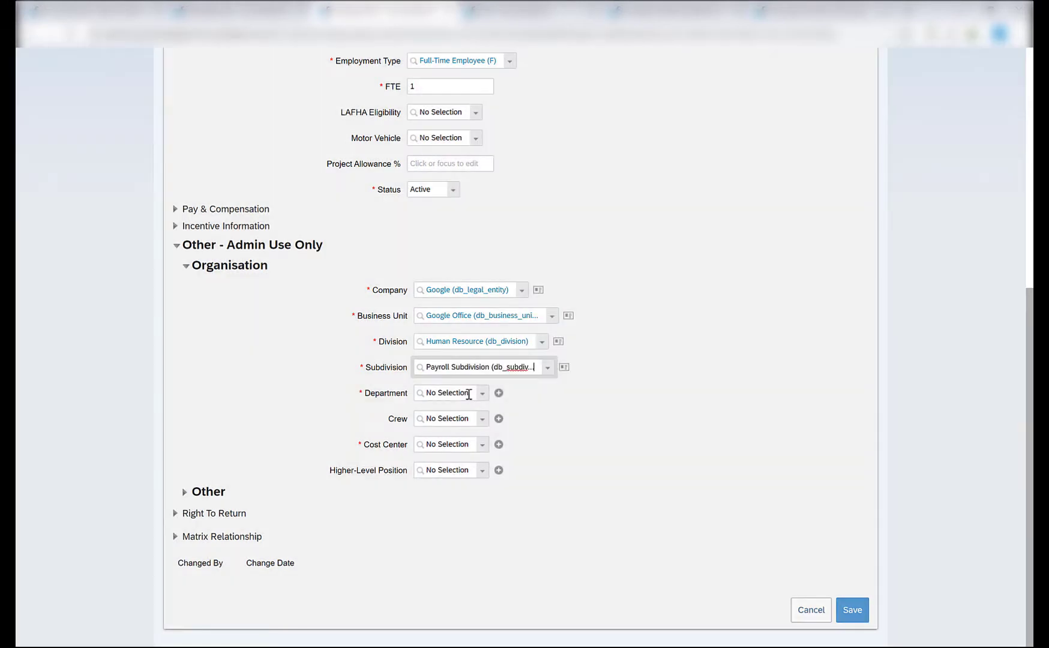
# - Link Payroll Subdivision (db_subdivision) to the Payroll Department (db_department) record as its Subdivision and save the department
pyautogui.click(481, 393)
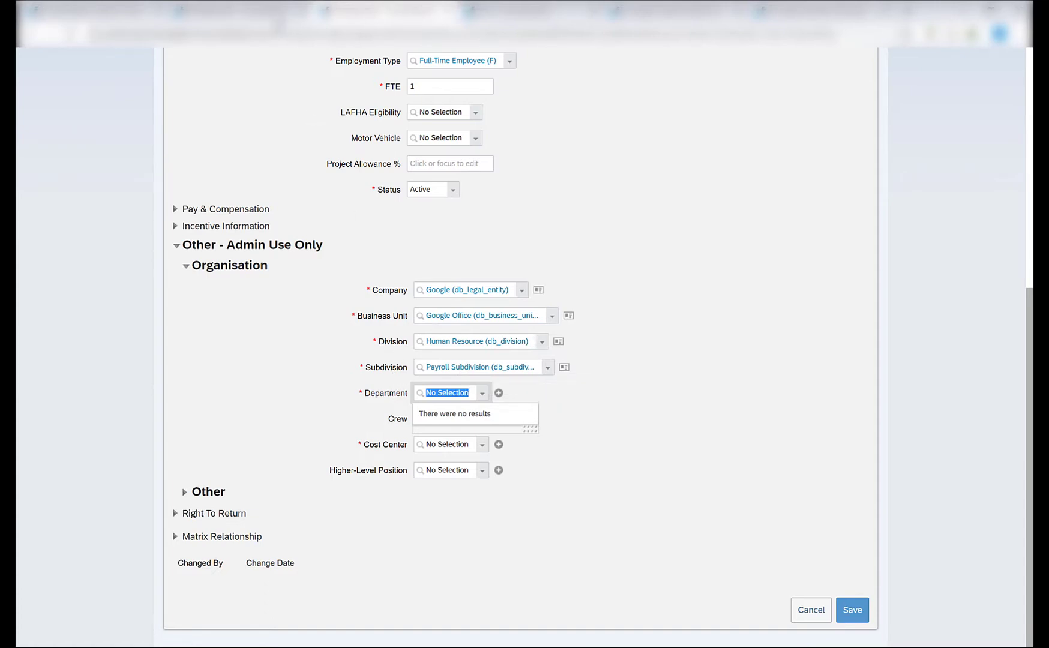
pyautogui.click(275, 21)
pyautogui.scroll(5, 296, 259)
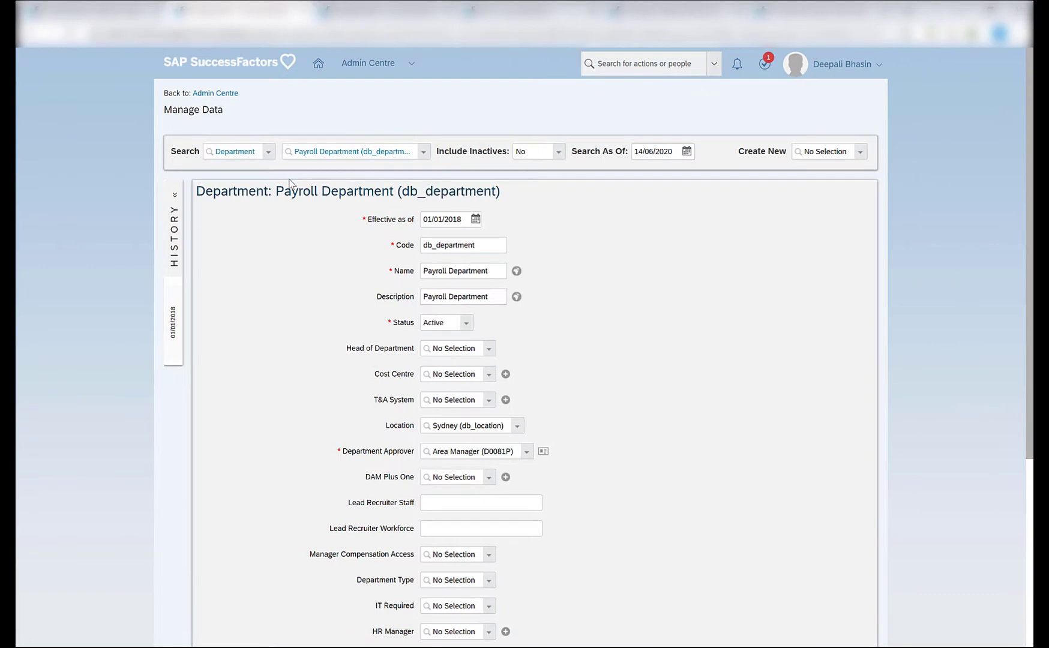
pyautogui.scroll(-5, 371, 262)
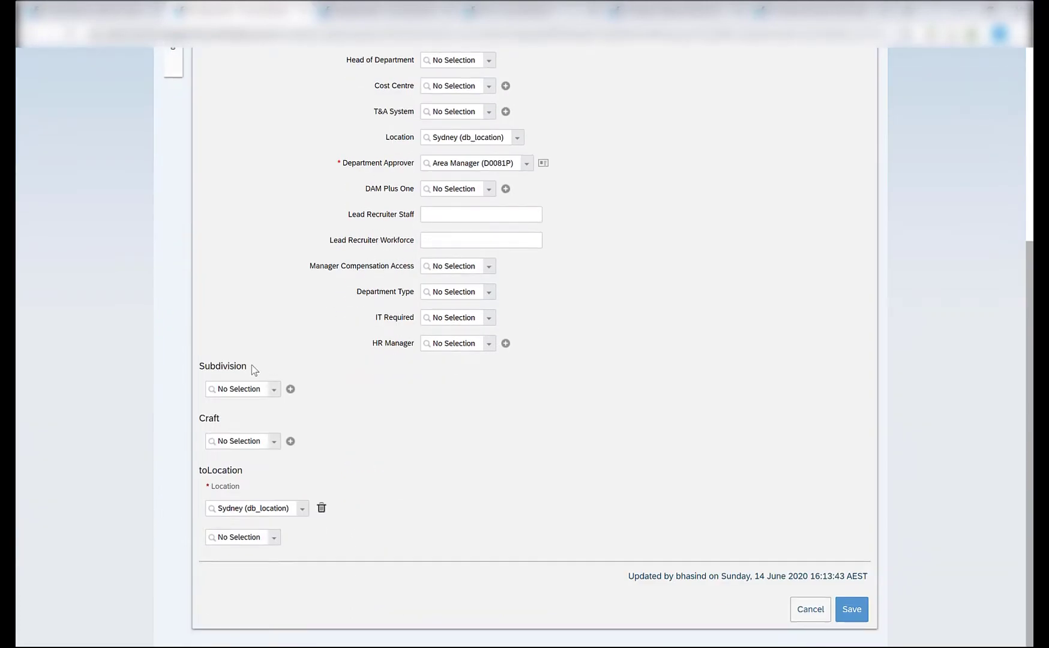
pyautogui.click(229, 389)
pyautogui.write('db')
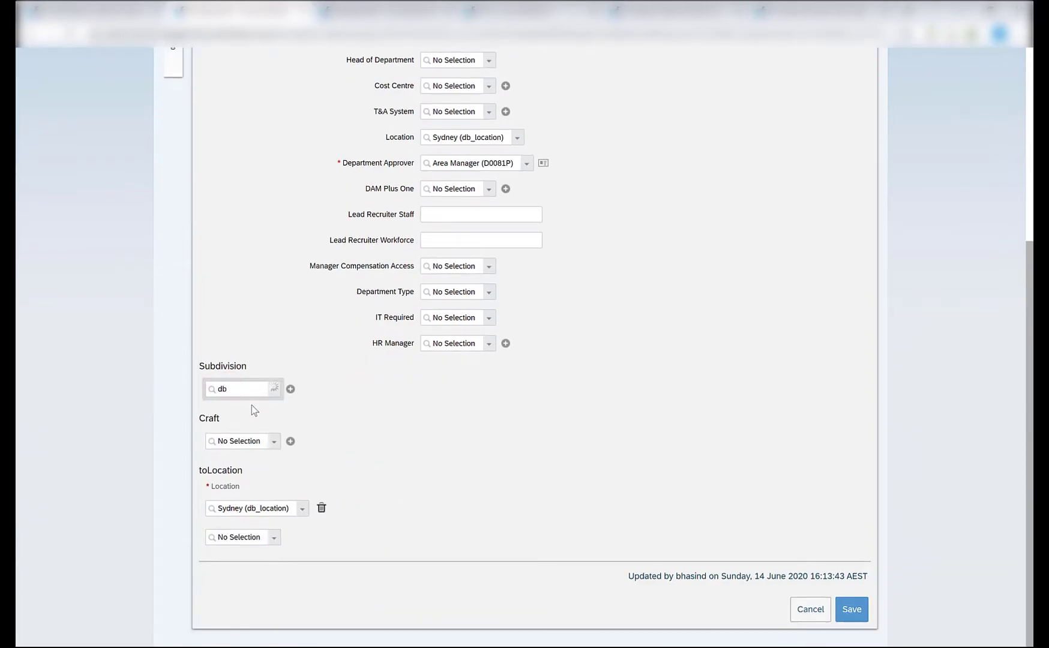
pyautogui.click(239, 408)
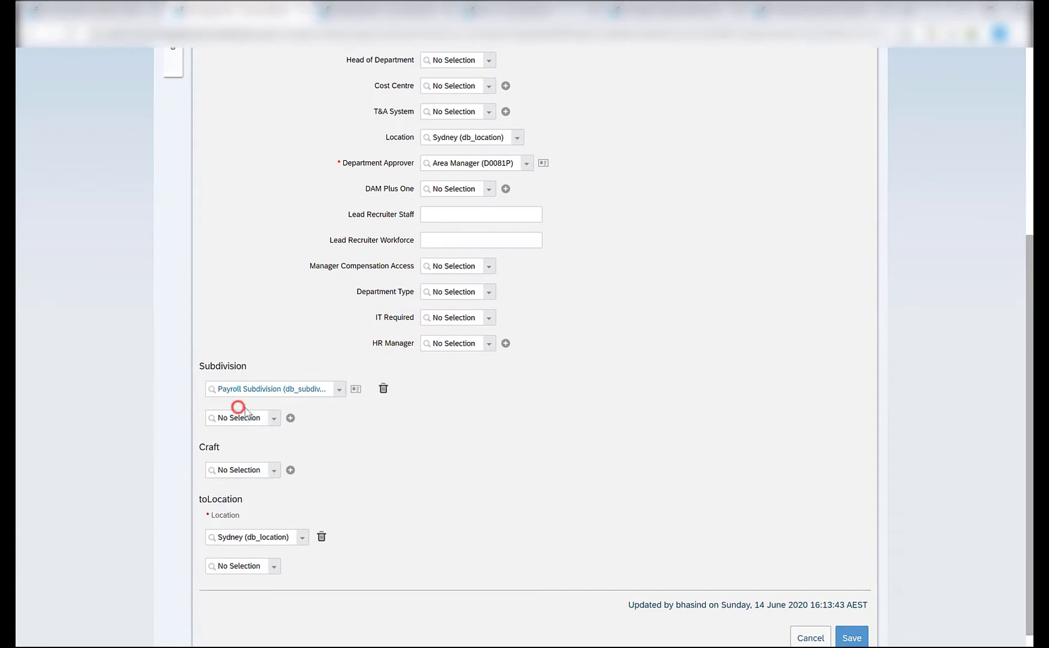
pyautogui.scroll(-1, 667, 518)
pyautogui.click(839, 612)
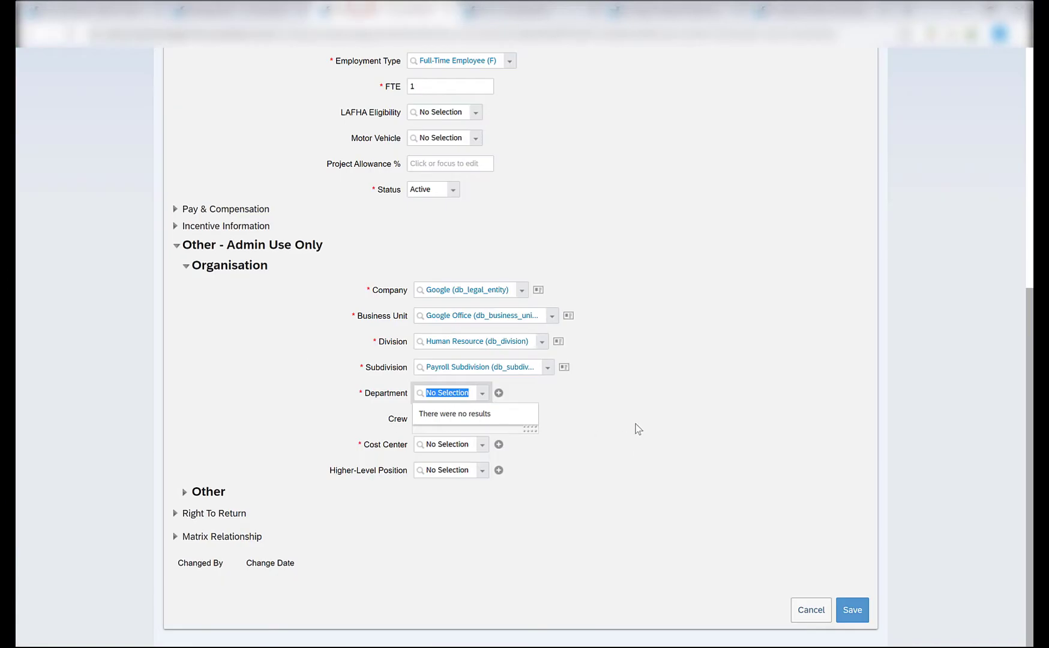
# - Return to the new position and set its Department to Payroll Department (db_department) and Cost Center to db_cost_center (1234)
pyautogui.click(638, 428)
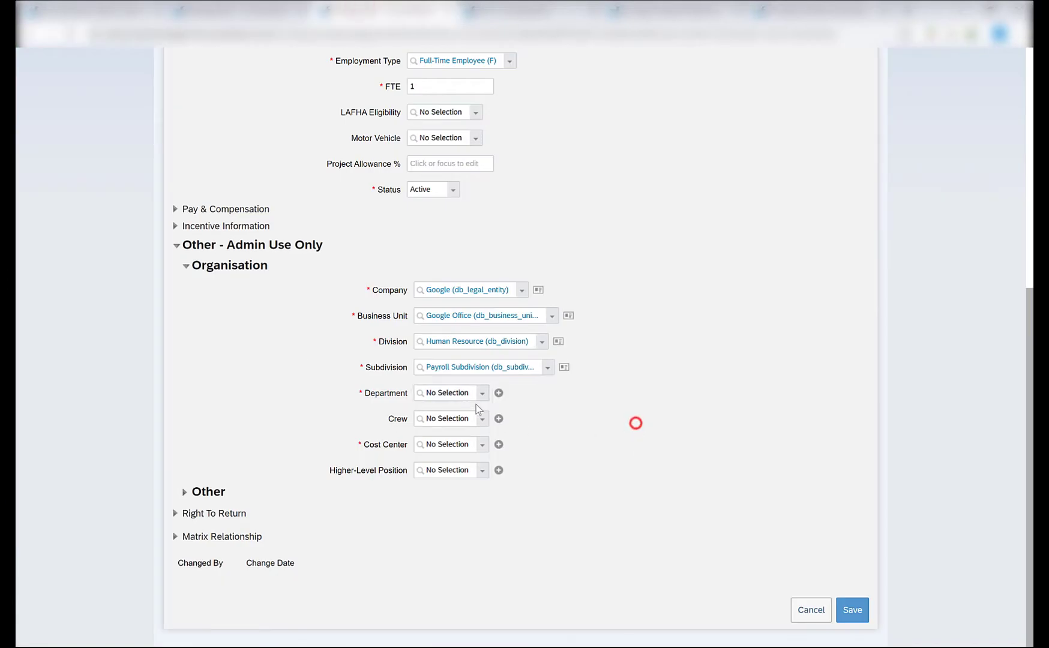
pyautogui.click(482, 393)
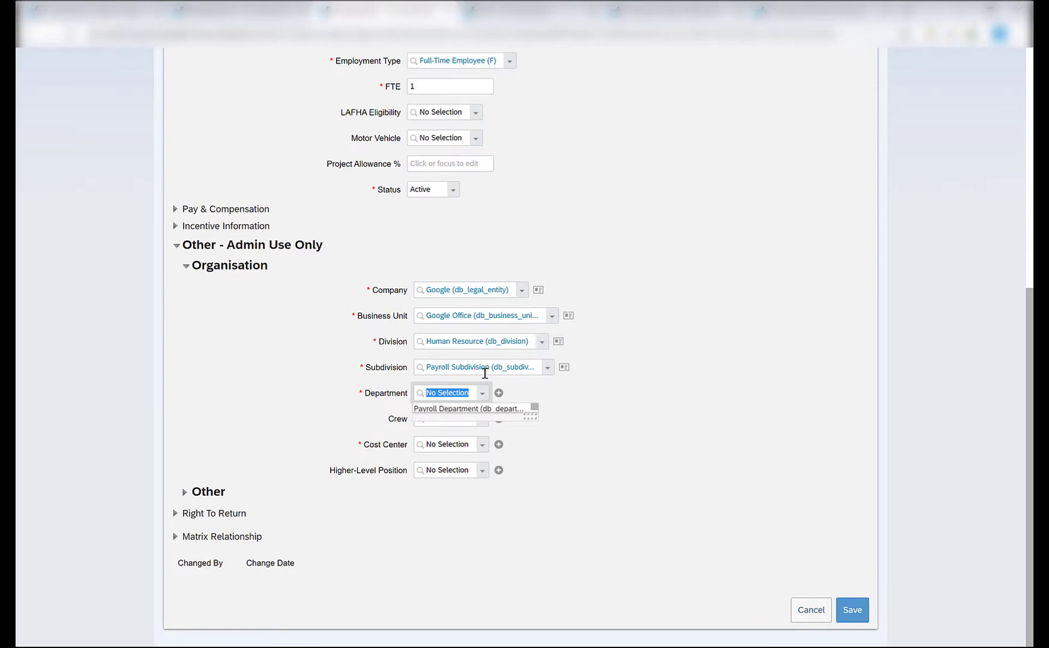
pyautogui.click(459, 408)
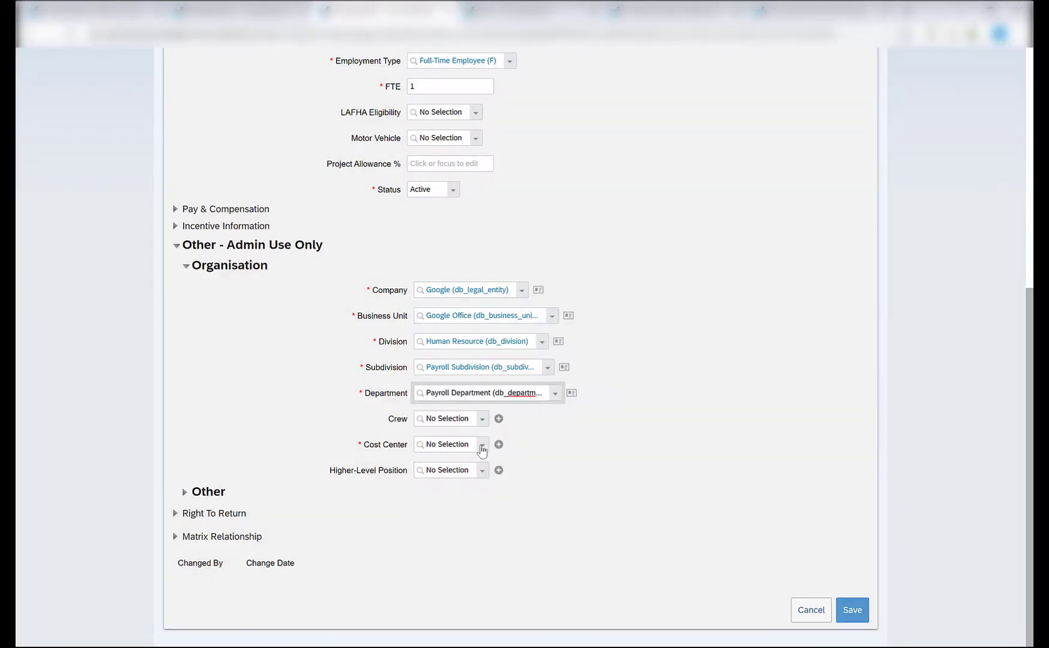
pyautogui.click(480, 444)
pyautogui.write('db')
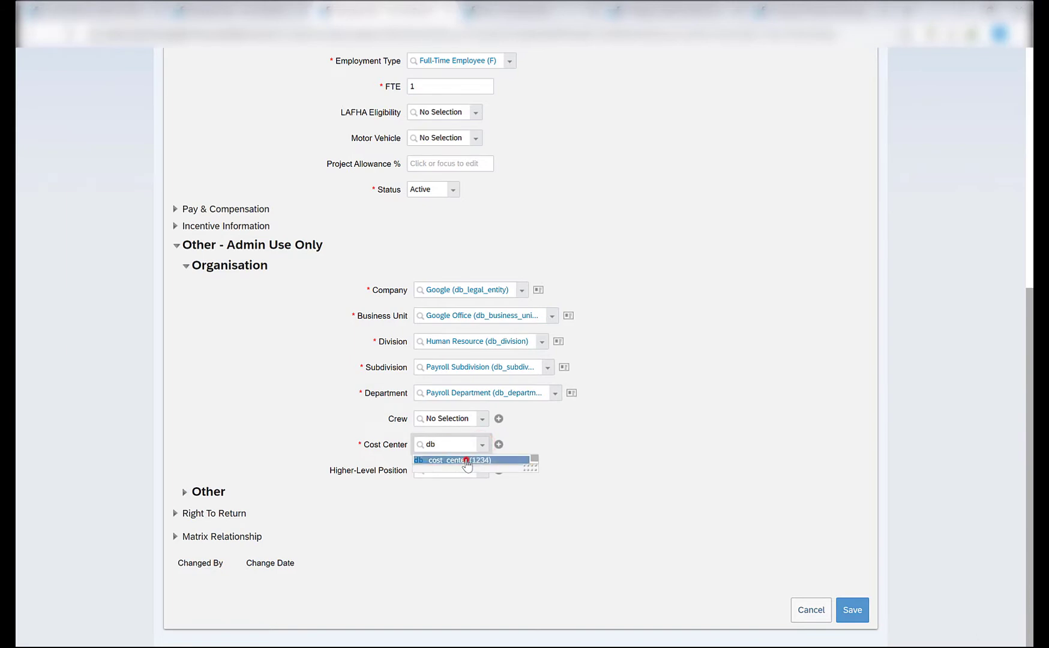
pyautogui.click(467, 461)
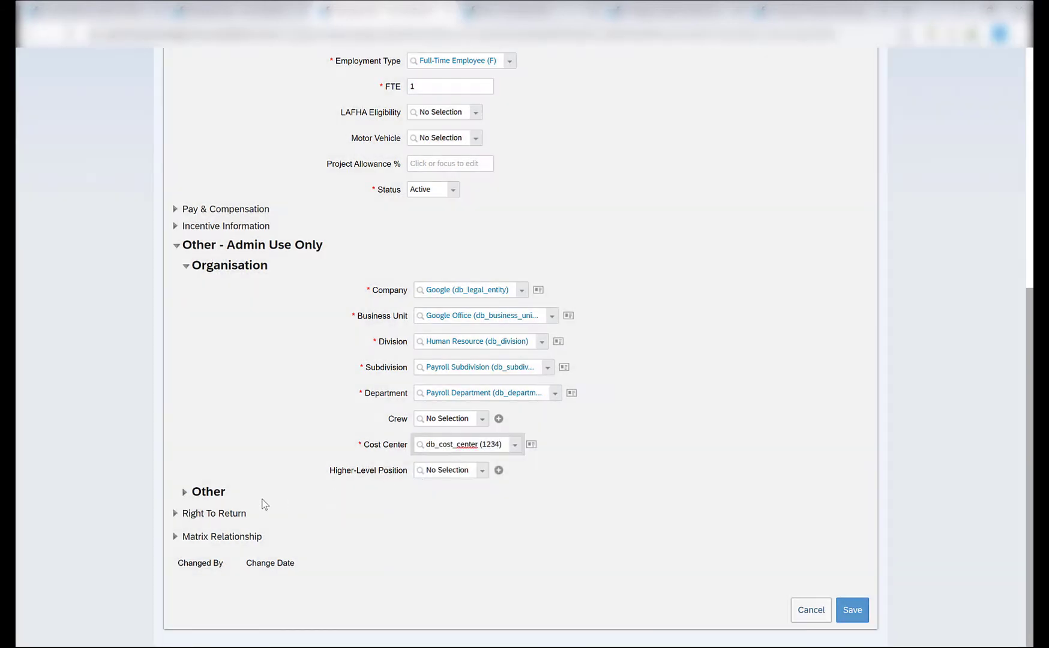
# - Set the position's required Project or Office role to Office (O) and save the position
pyautogui.click(850, 607)
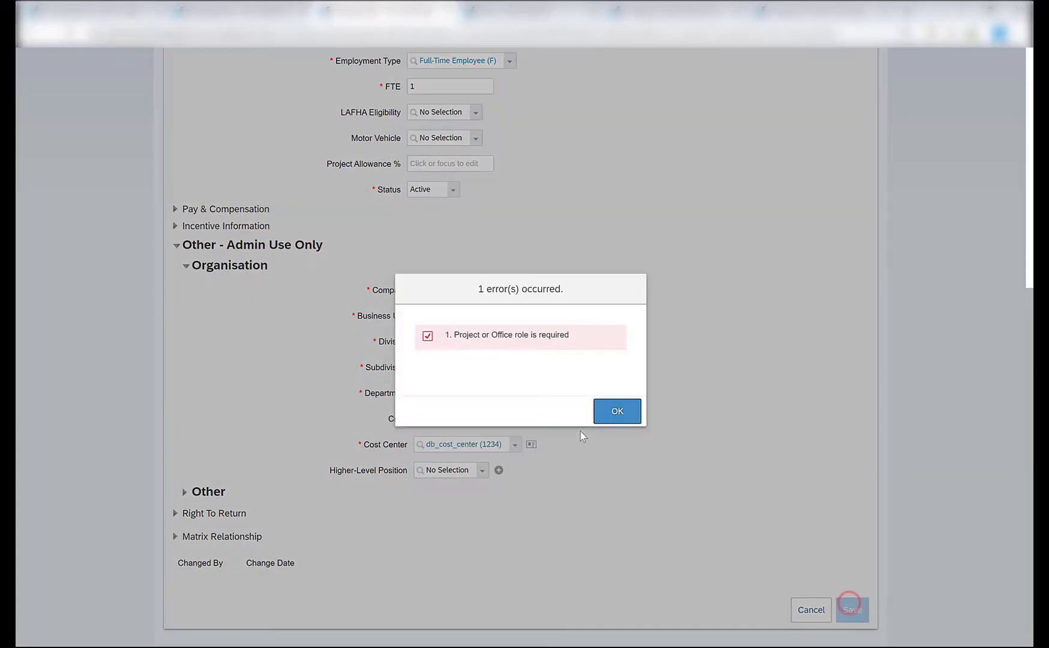
pyautogui.click(615, 413)
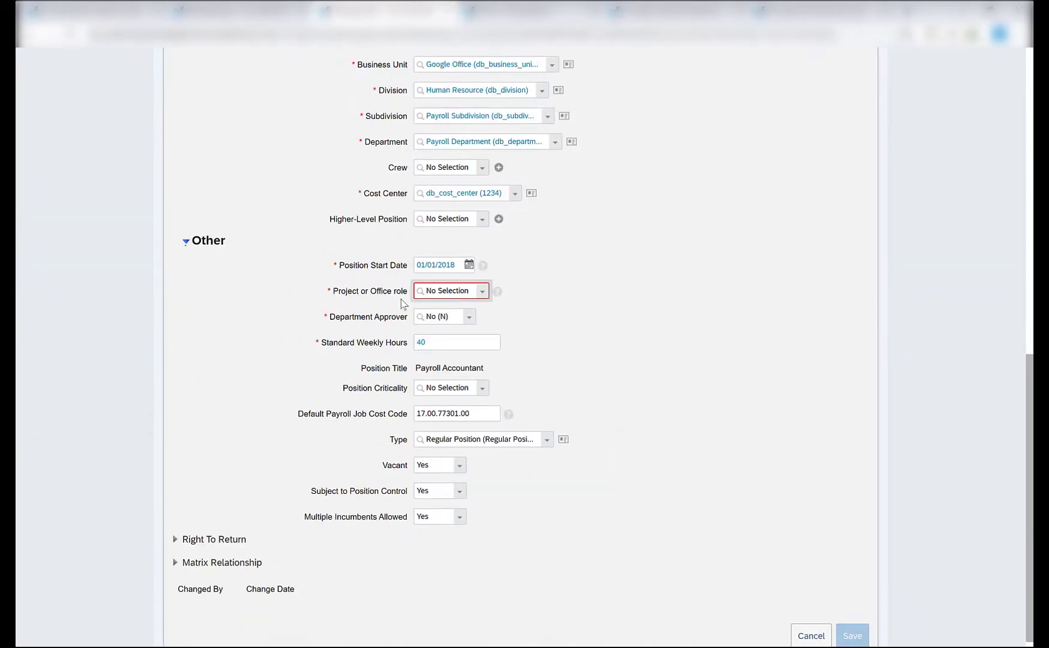
pyautogui.click(480, 293)
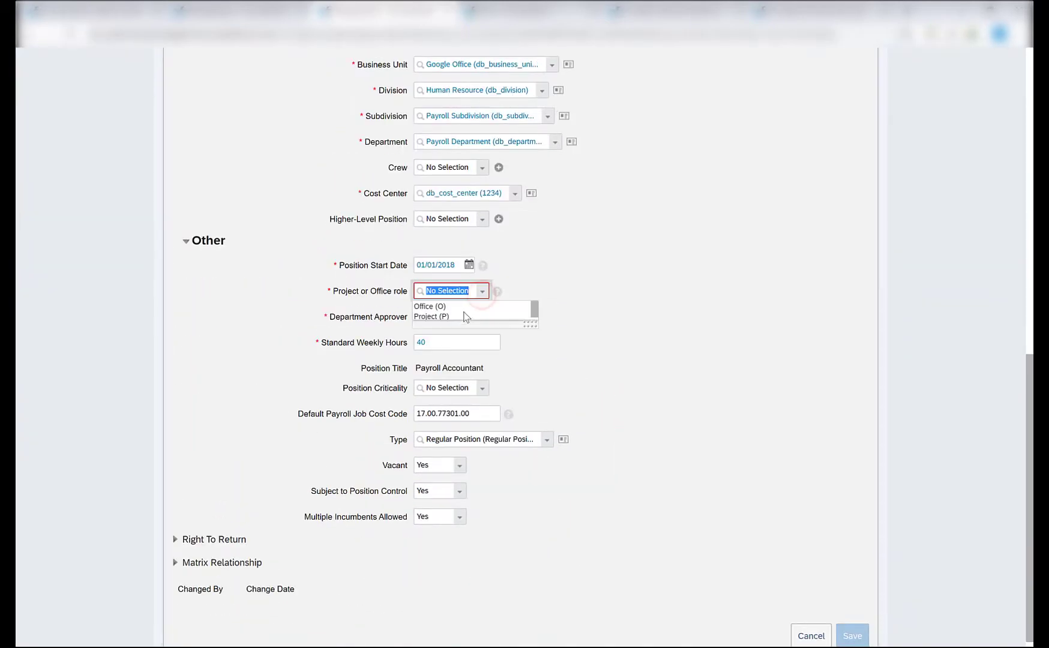
pyautogui.click(466, 314)
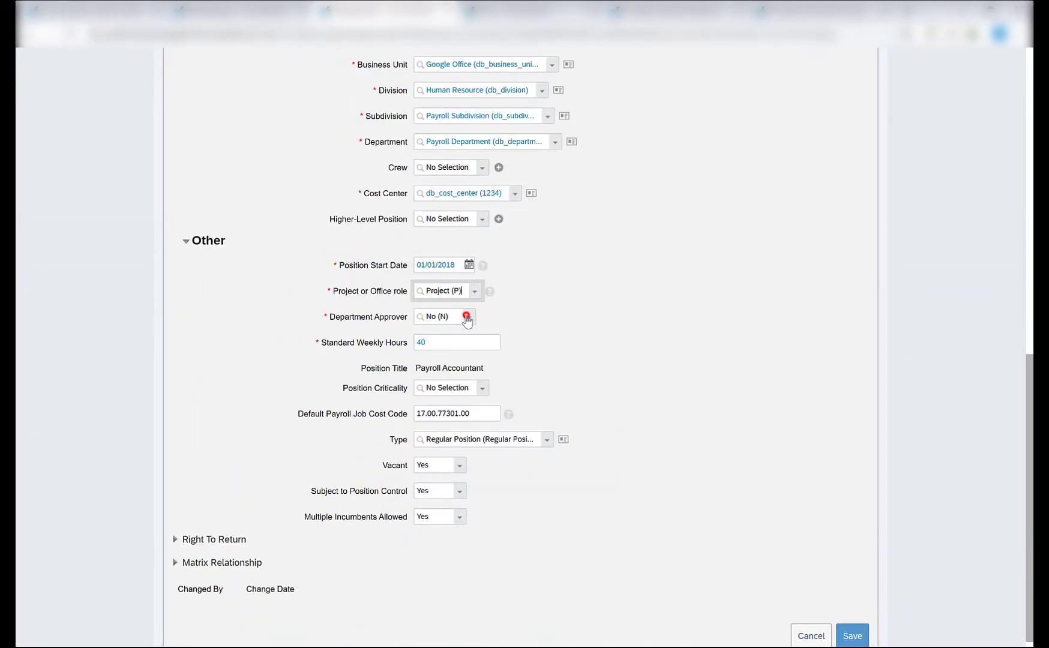
pyautogui.click(475, 291)
pyautogui.click(431, 304)
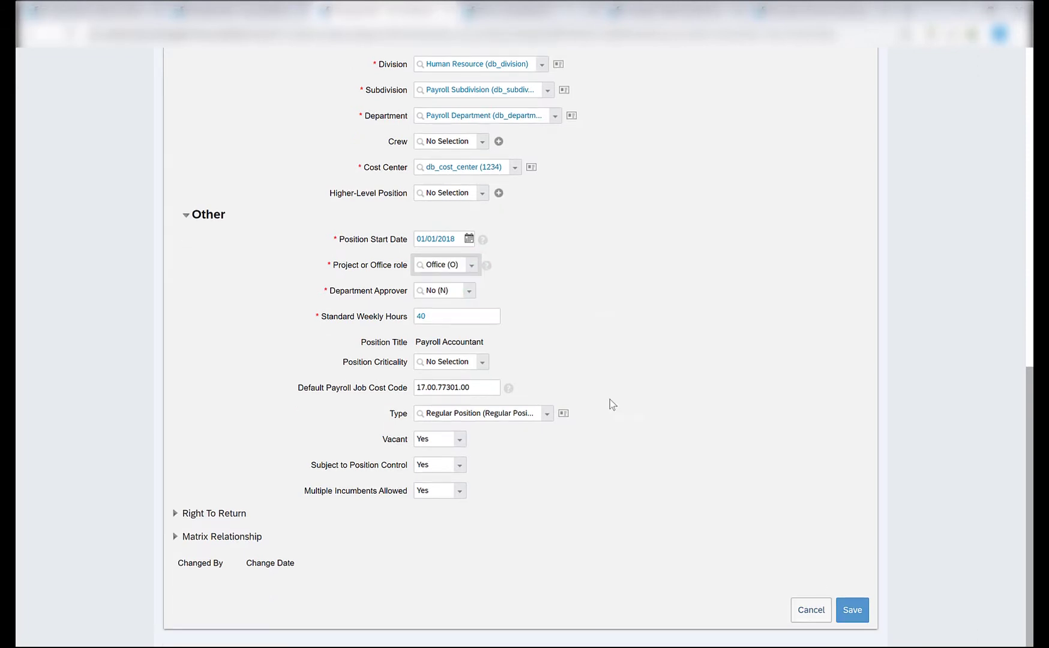
pyautogui.click(854, 610)
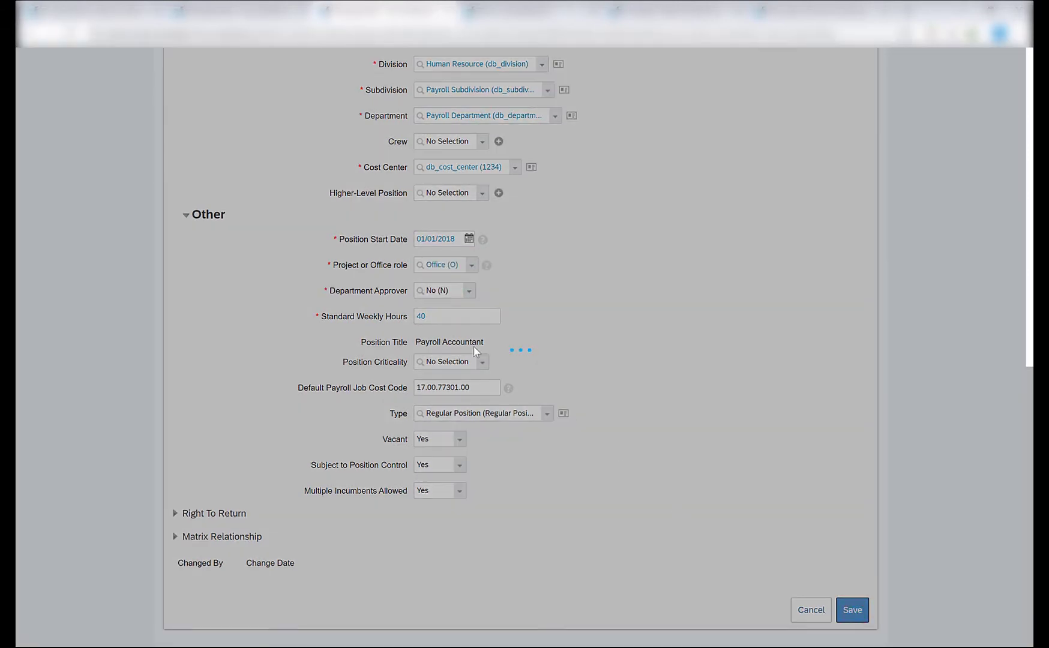
# - Copy the Area Manager approver's name from the workflow participants and confirm the Create Position (Payroll Accountant) request
pyautogui.click(457, 376)
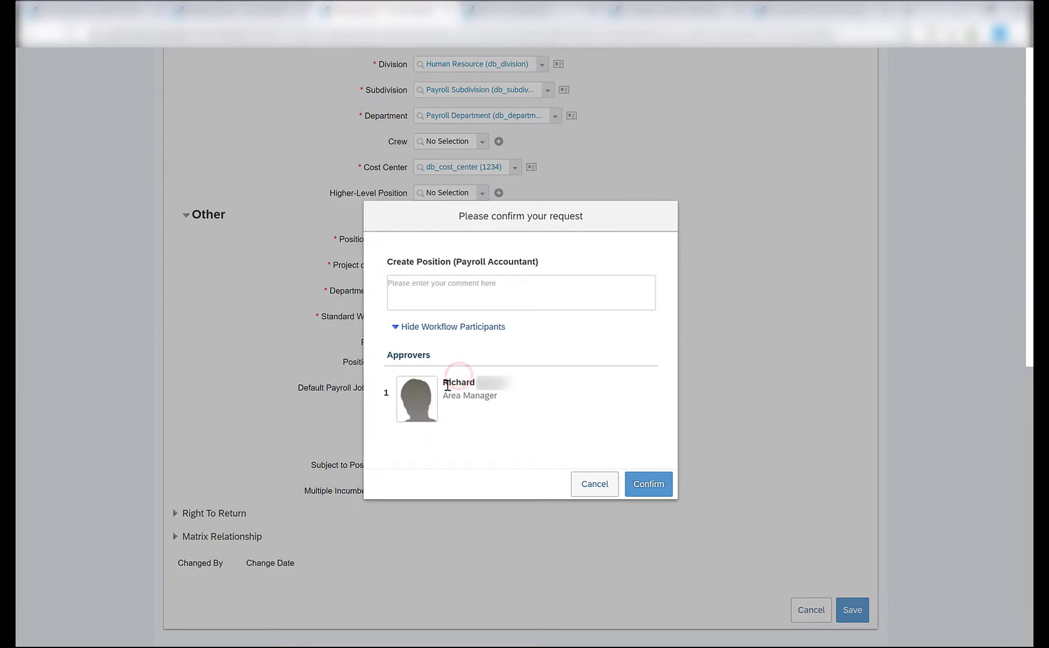
pyautogui.moveTo(444, 382); pyautogui.dragTo(506, 396)
pyautogui.click(638, 429)
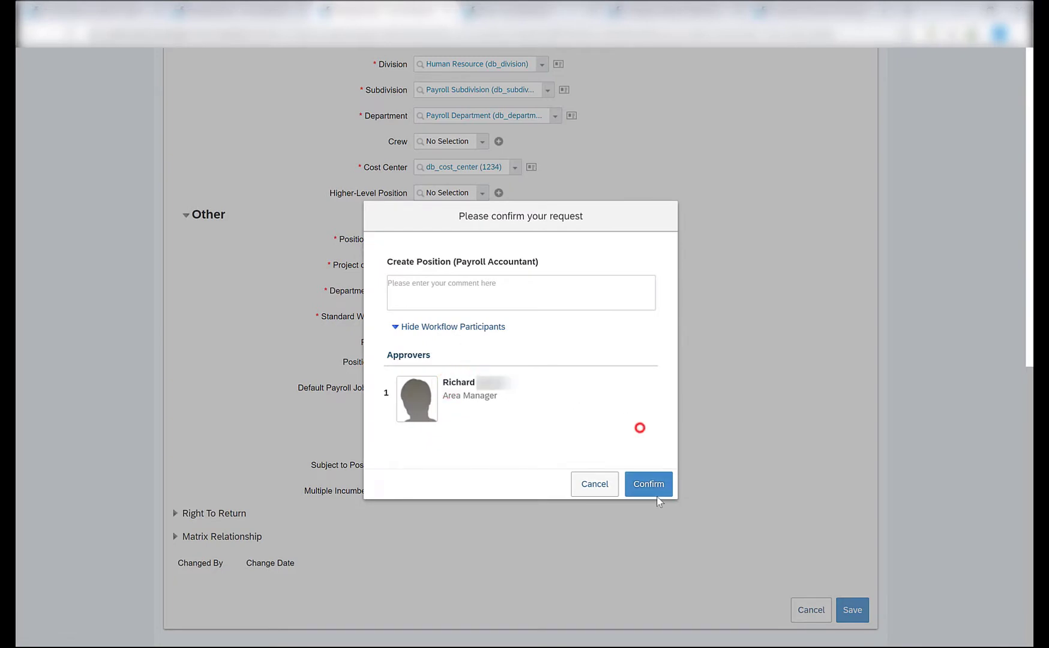
pyautogui.click(654, 485)
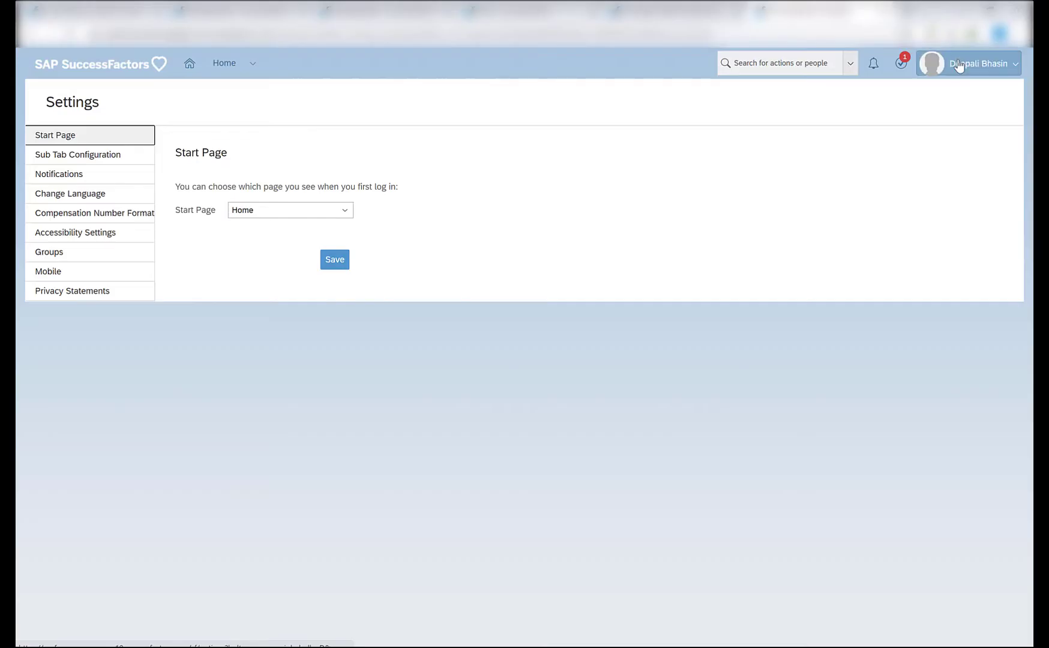
# - Start a proxy session as the position's approver, entering the approver's name as the target user
pyautogui.click(958, 64)
pyautogui.click(955, 85)
pyautogui.click(585, 353)
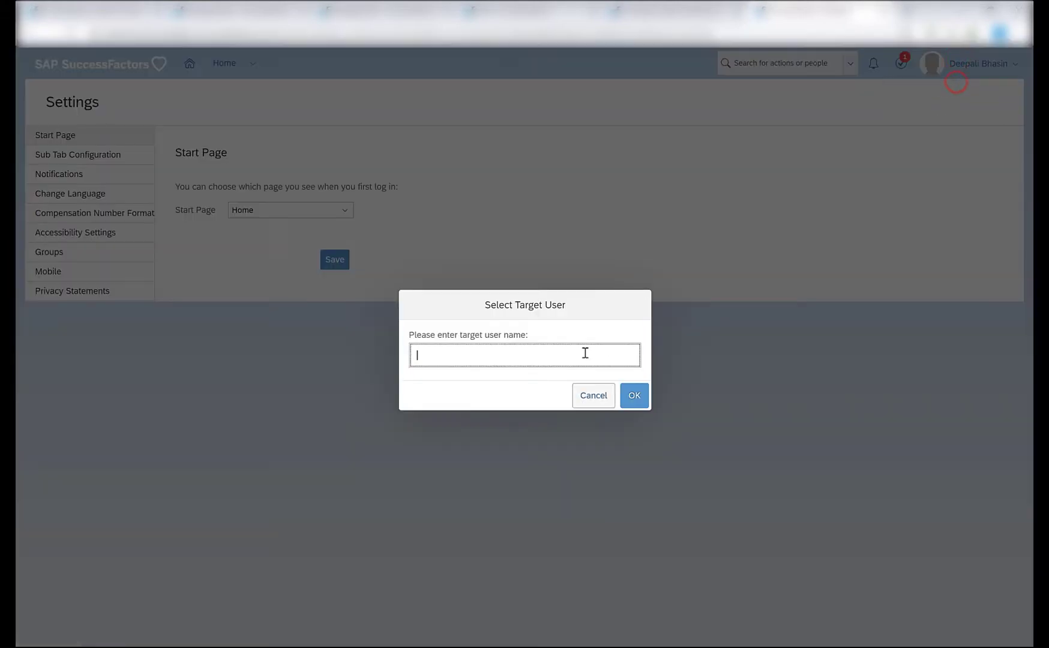
pyautogui.hotkey('ctrl', 'v')
pyautogui.click(472, 389)
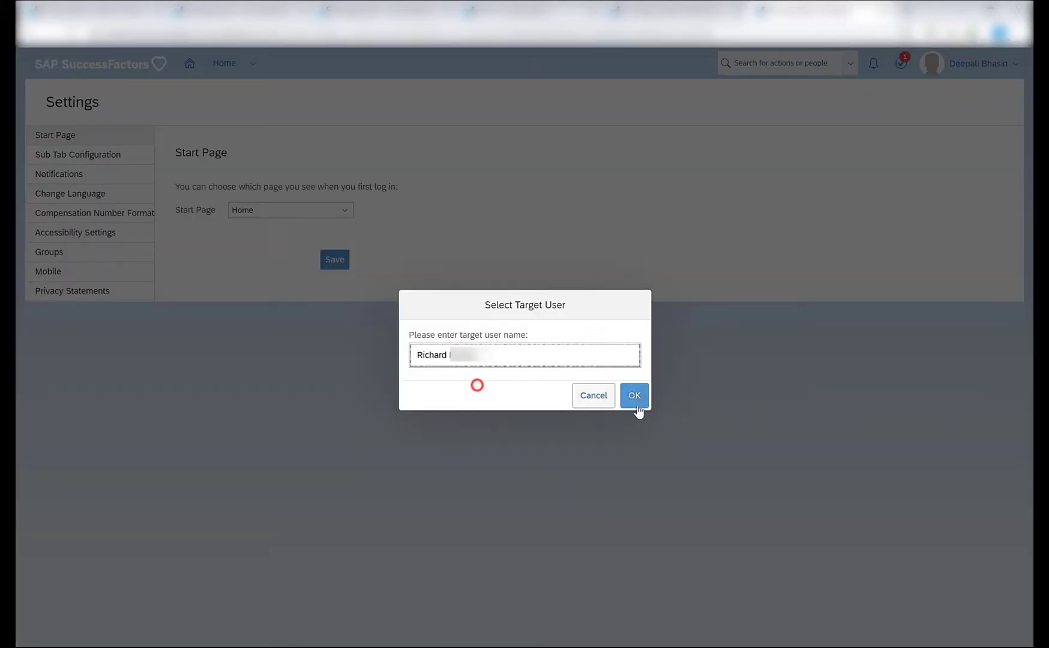
pyautogui.click(629, 393)
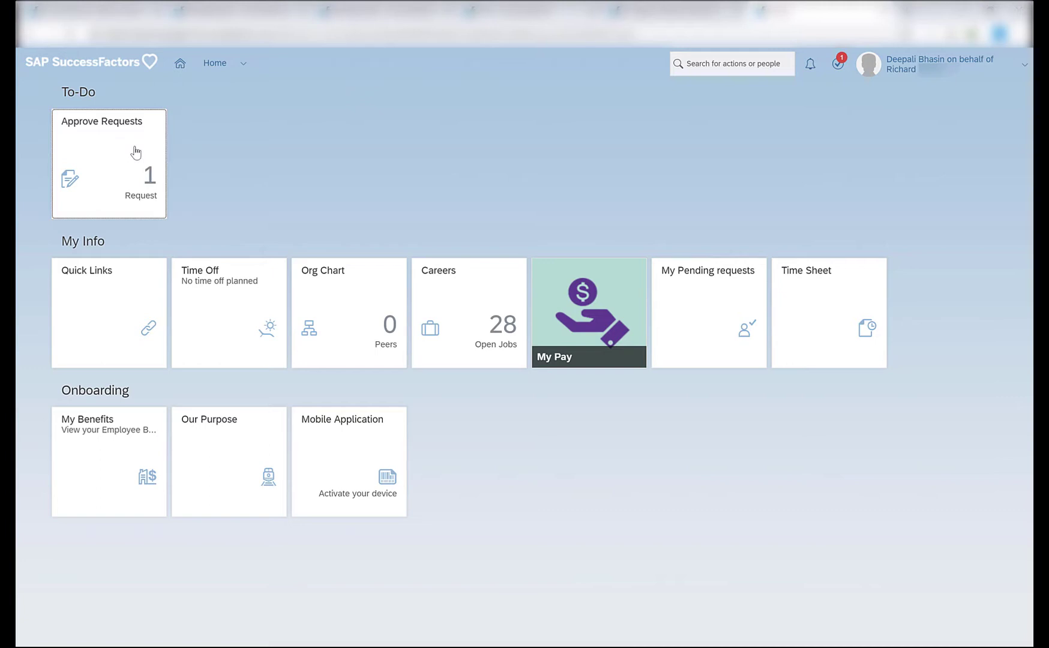
# - Approve the pending Create Position request for Payroll Accountant and switch back from the proxy session to the original account
pyautogui.click(135, 147)
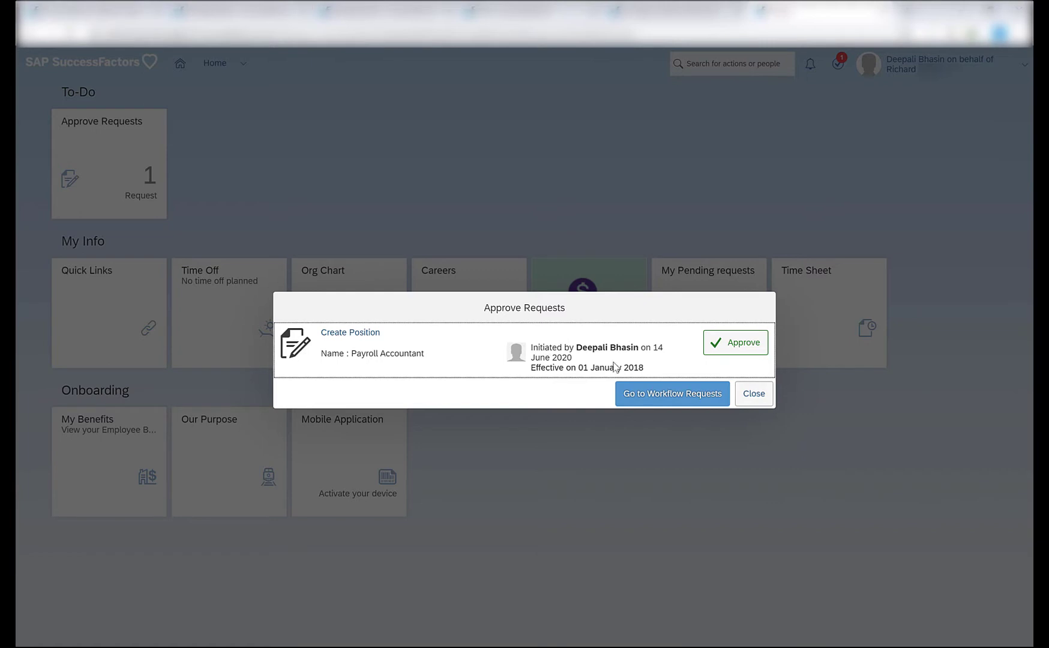
pyautogui.click(730, 344)
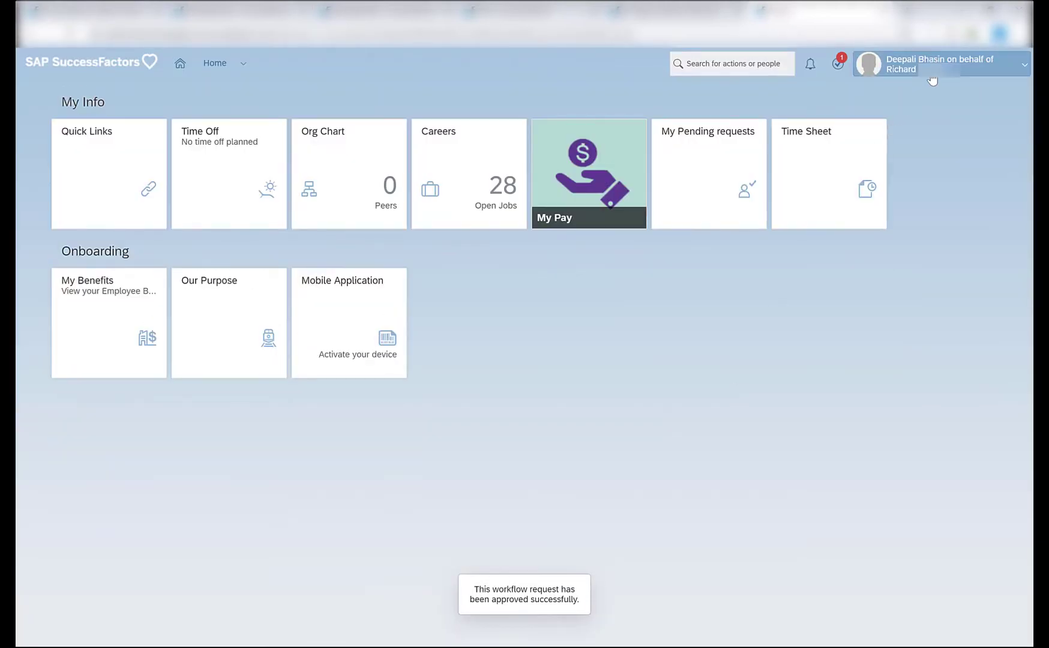
pyautogui.click(930, 71)
pyautogui.click(930, 90)
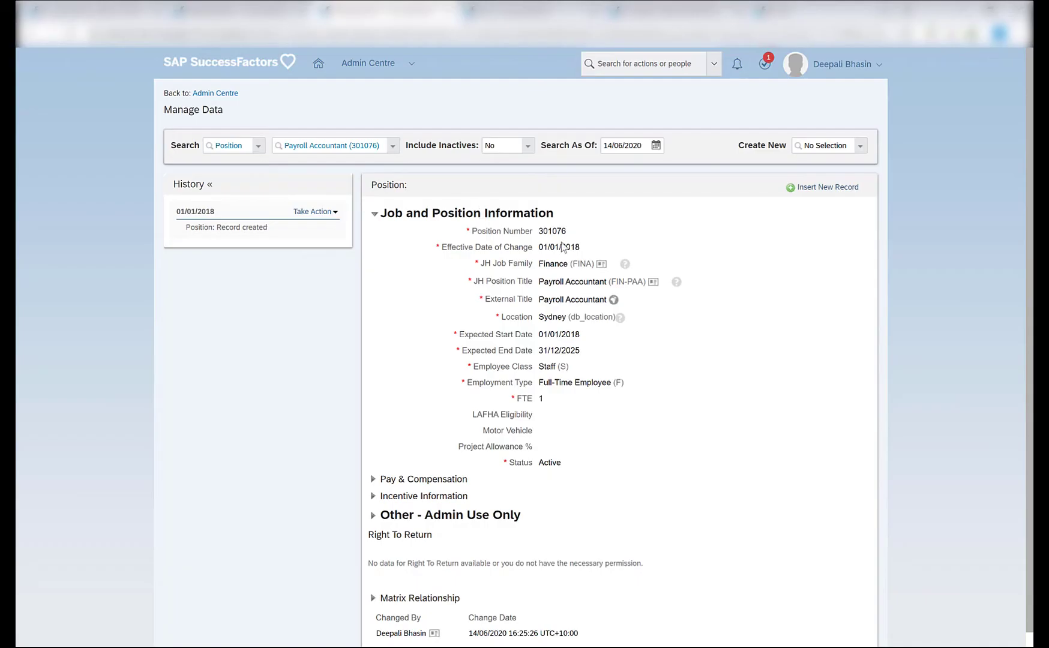
# - Copy the new position's number from its record and search for position 301076 in the Position Org Chart
pyautogui.doubleClick(557, 231)
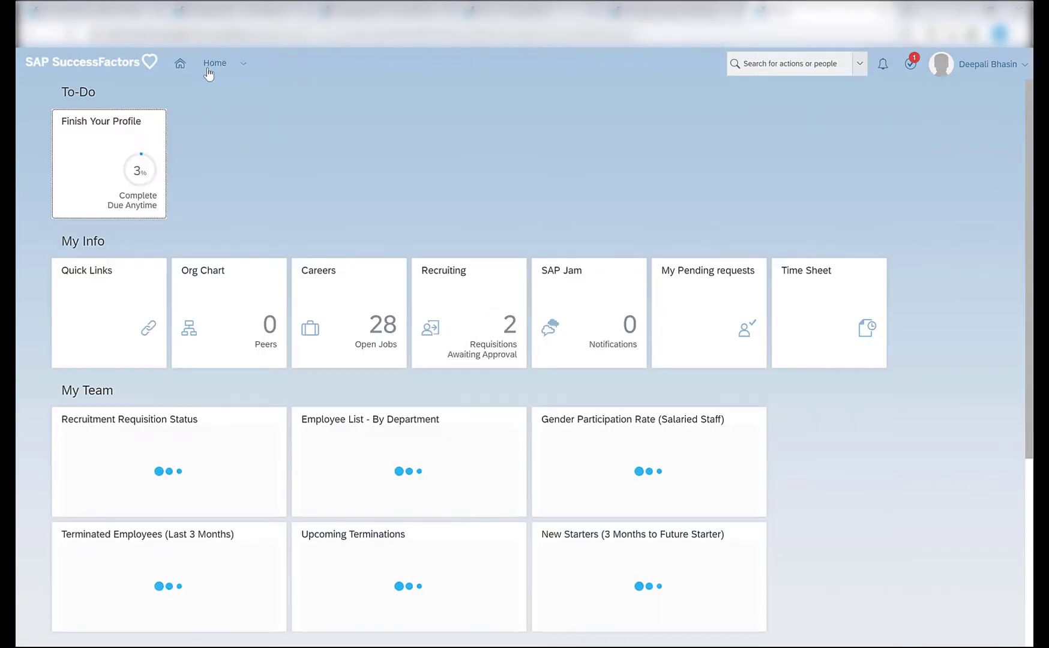
pyautogui.click(210, 65)
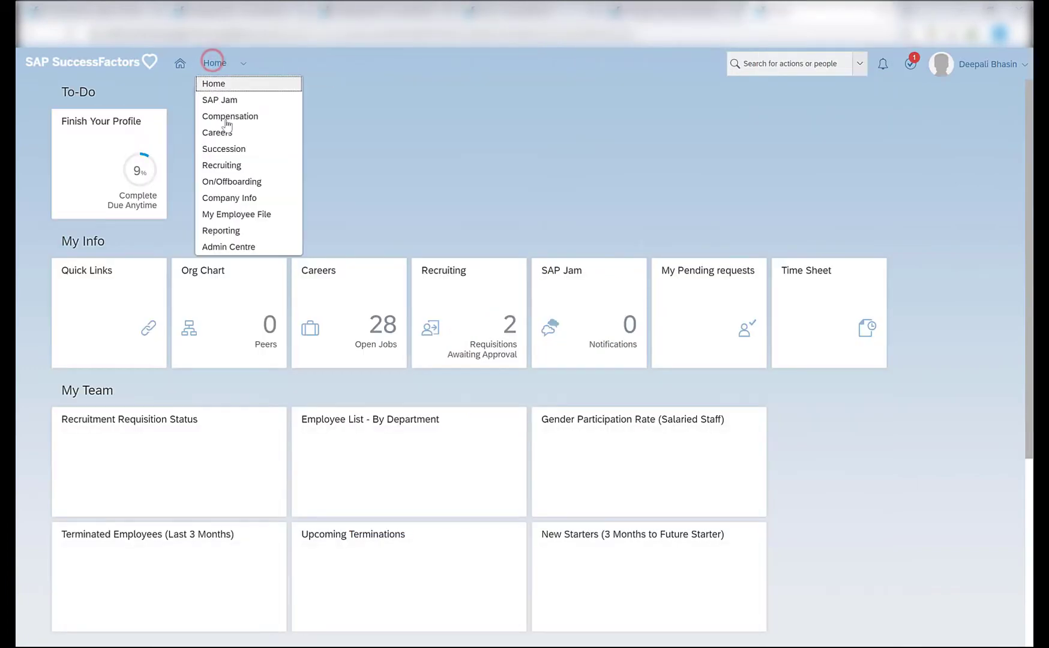
pyautogui.click(242, 198)
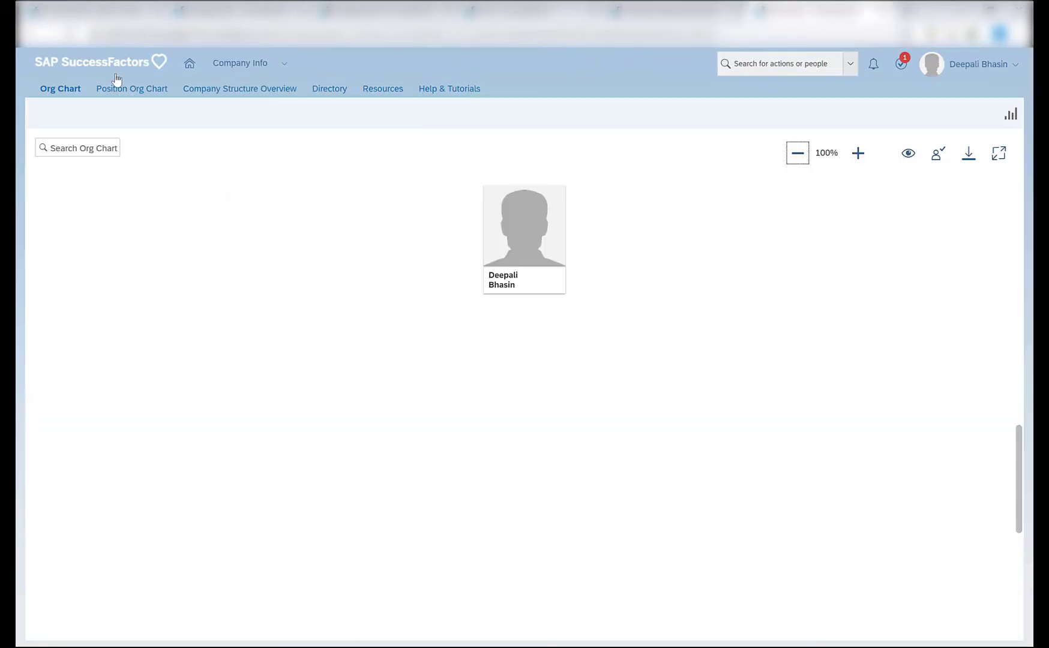
pyautogui.click(123, 89)
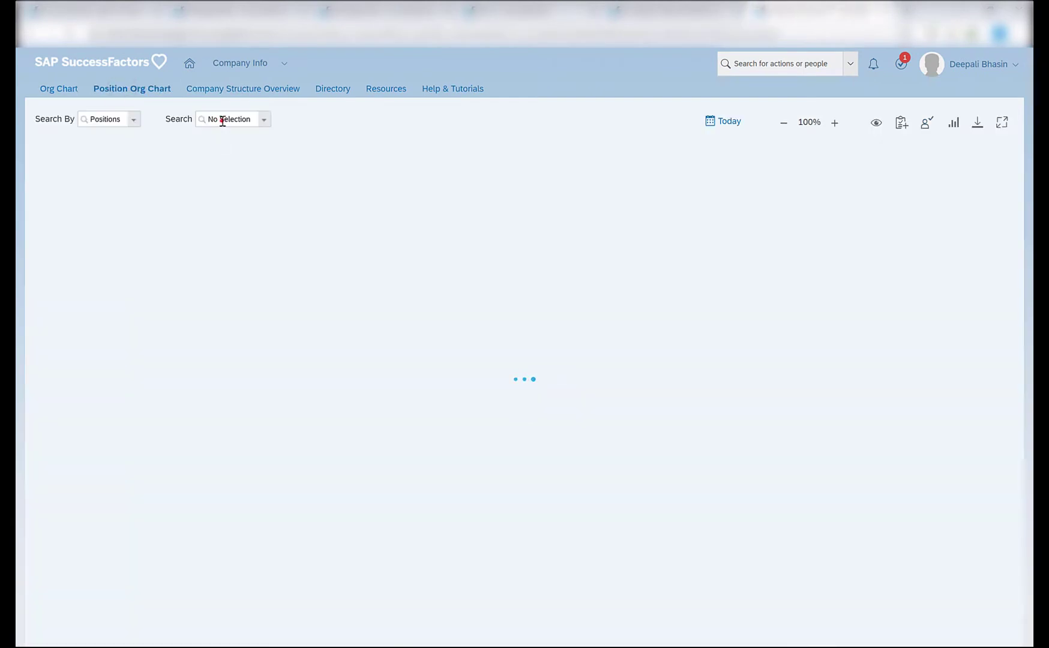
pyautogui.click(221, 119)
pyautogui.hotkey('ctrl', 'v')
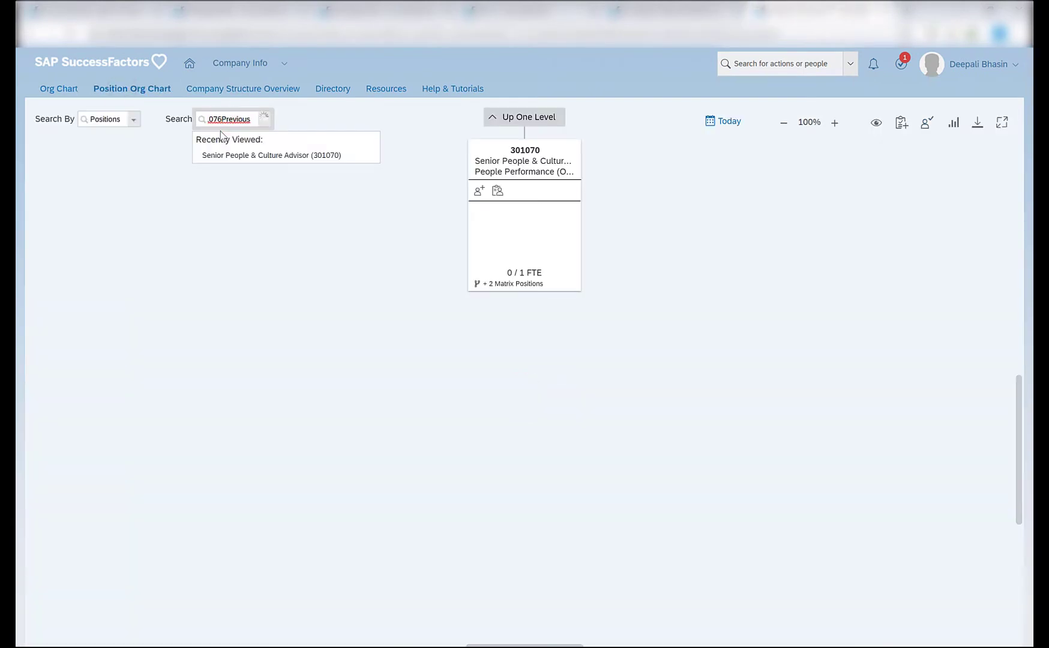
pyautogui.press('BackSpace')
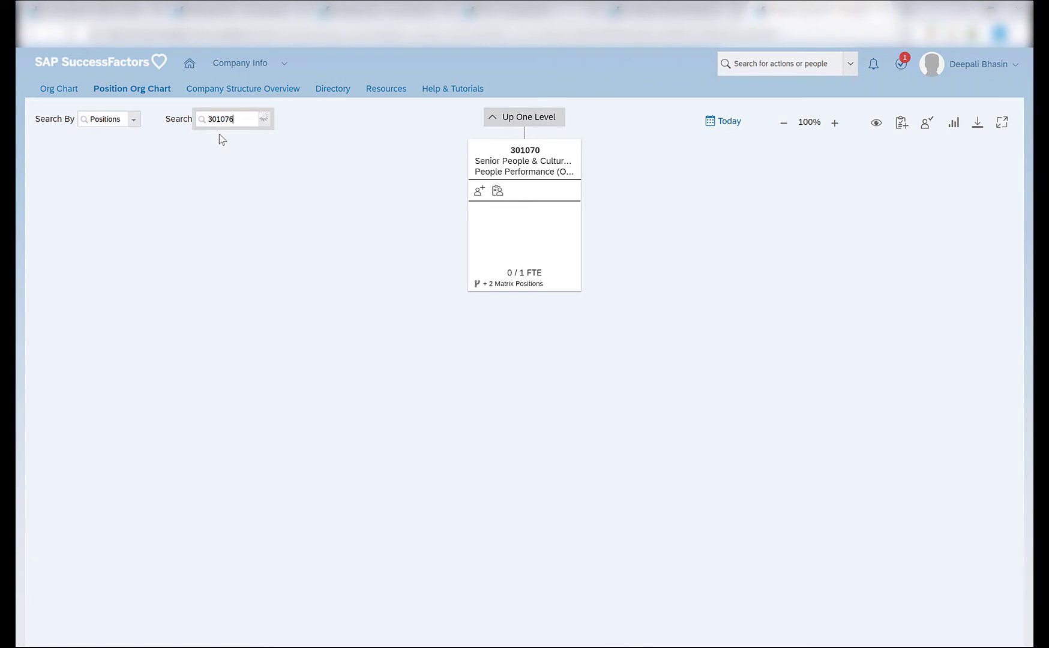
pyautogui.click(241, 140)
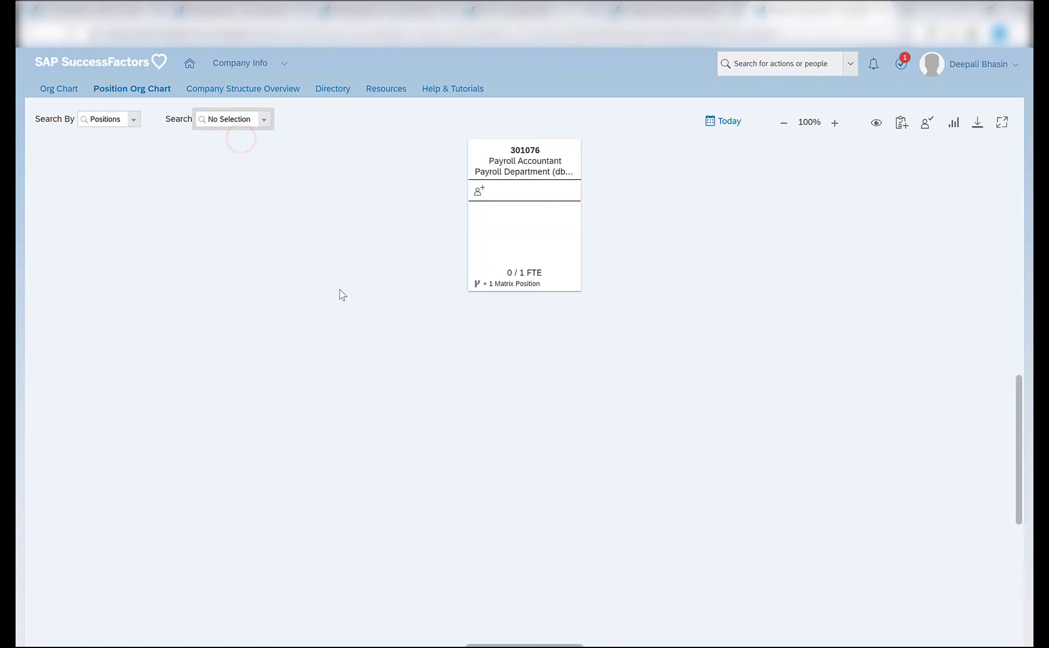
# - Open the Payroll Accountant position's details in the org chart and examine its assigned department
pyautogui.click(547, 165)
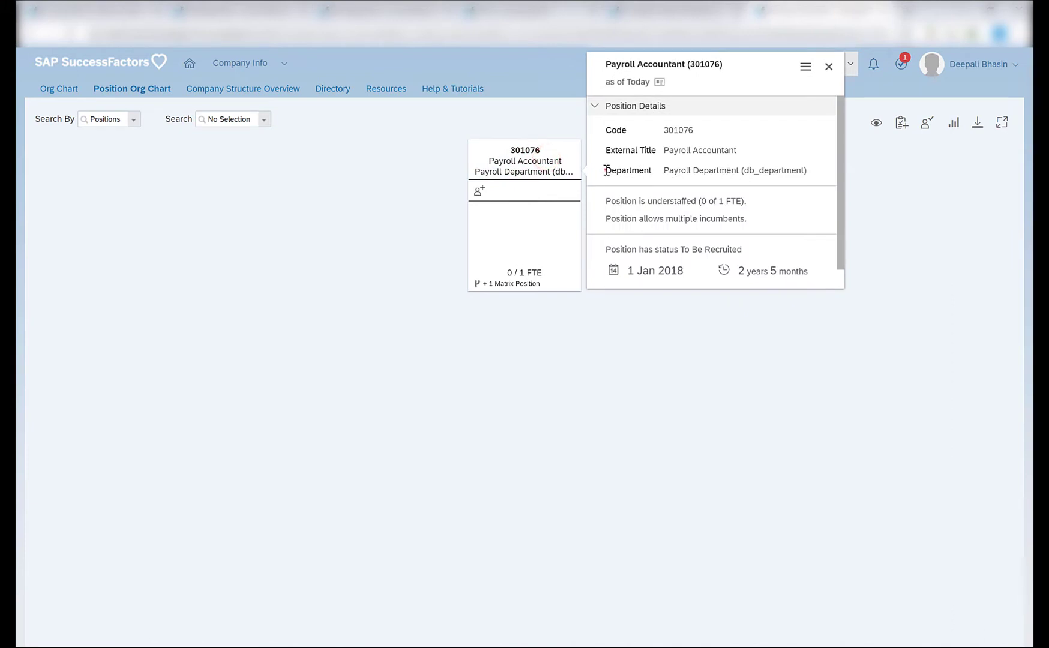
pyautogui.moveTo(606, 170); pyautogui.dragTo(815, 182)
pyautogui.click(816, 182)
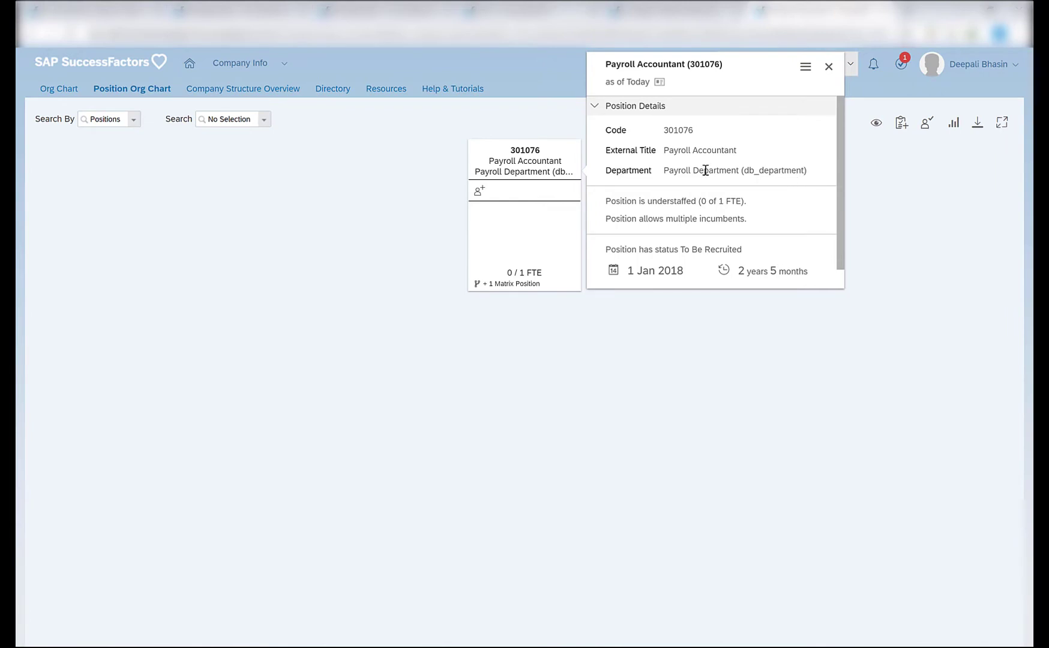